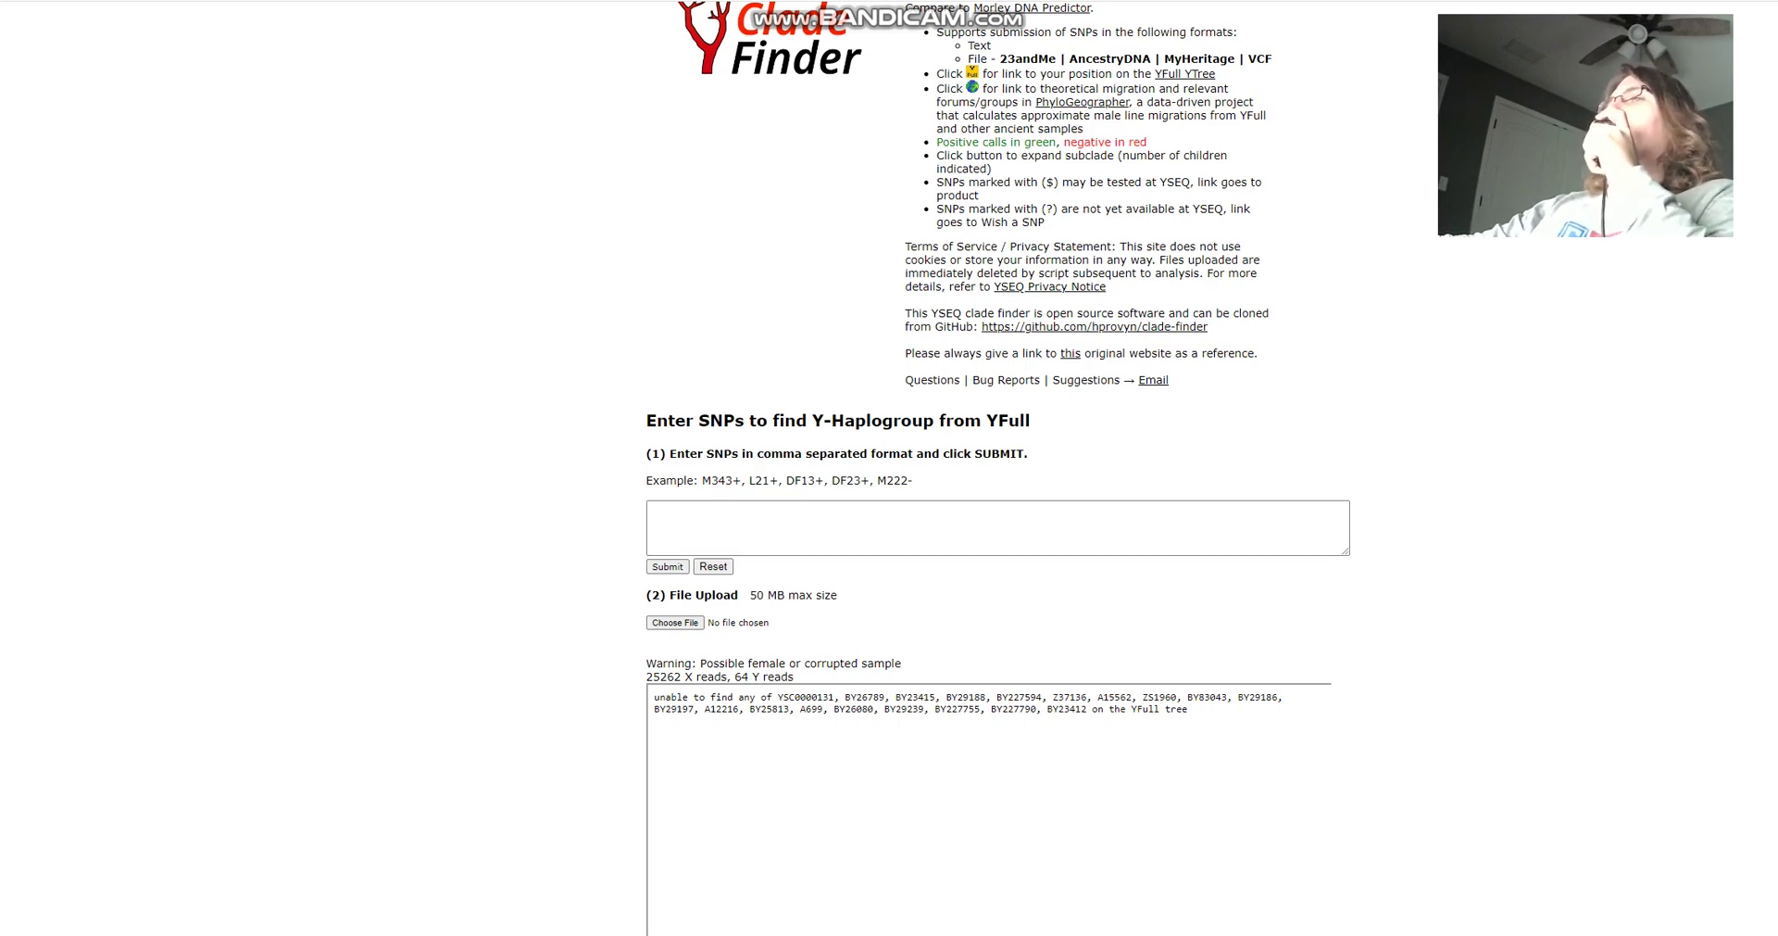
# Step: Review the sample warning in the Y-haplogroup results and the top haplogroup match in the mtDNA results
pyautogui.moveTo(700, 663); pyautogui.dragTo(901, 663)
pyautogui.click(901, 664)
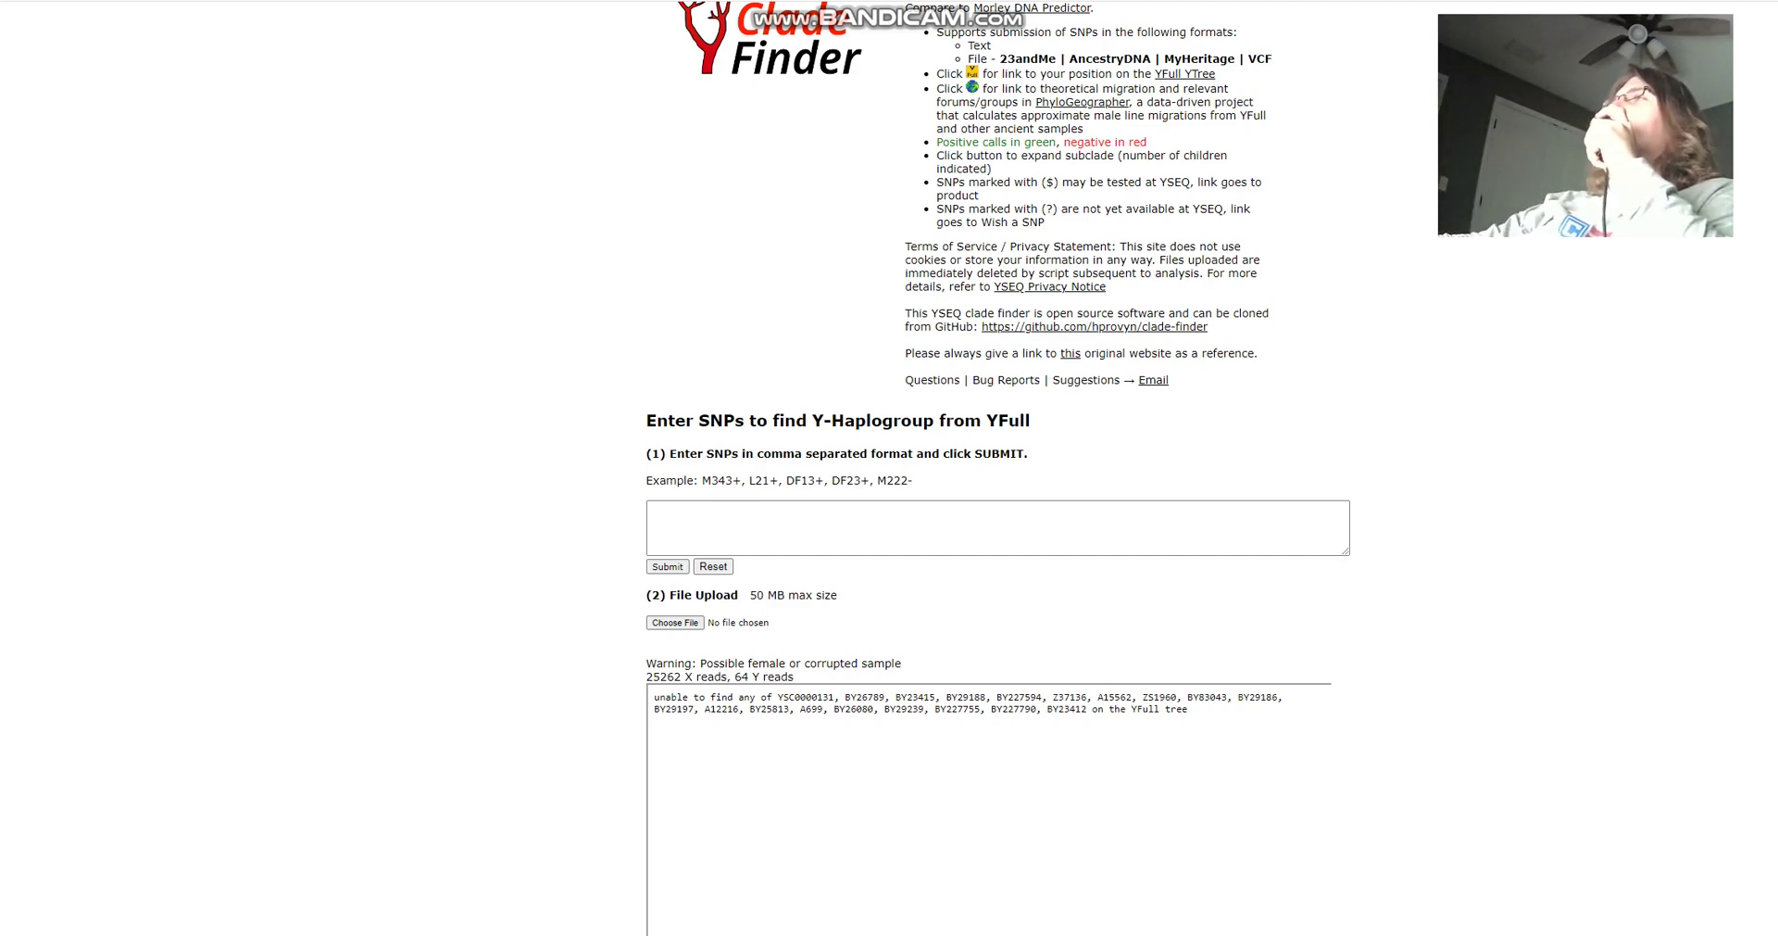
pyautogui.hotkey('ctrl', 'Tab')
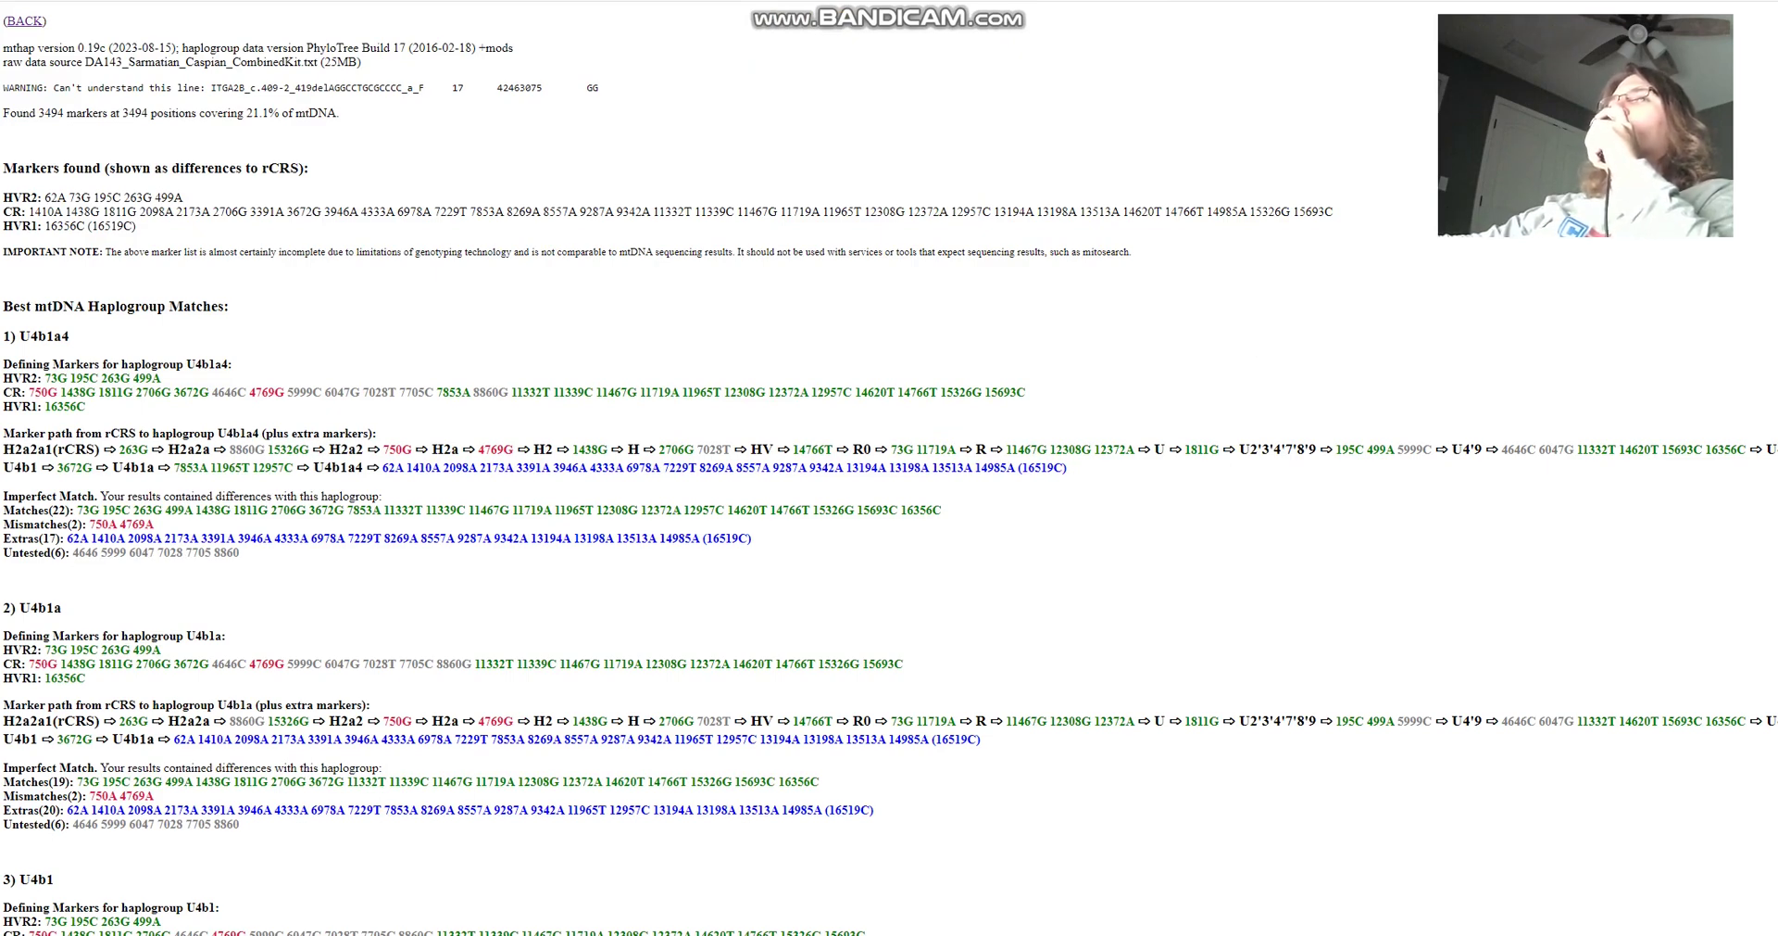
pyautogui.moveTo(20, 336); pyautogui.dragTo(47, 336)
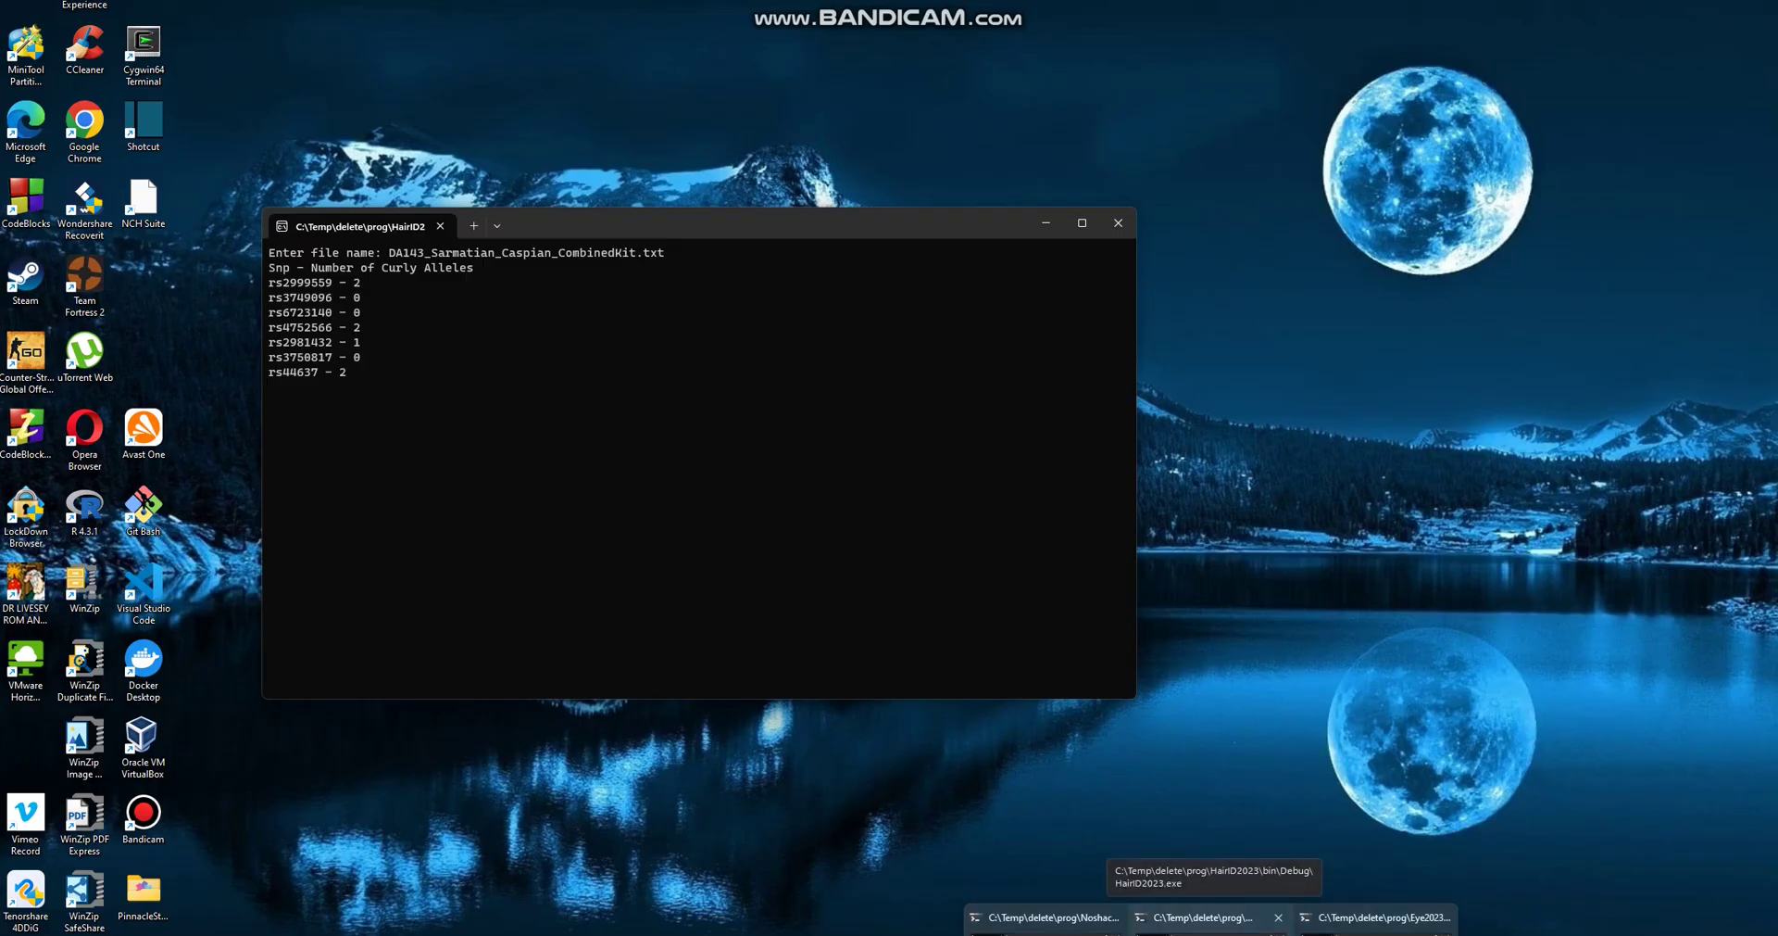
# Step: Bring up the HairID2023 console and result chart to review the curly allele counts and hair type predictions, minimizing both windows
pyautogui.click(1205, 917)
pyautogui.moveTo(319, 282); pyautogui.dragTo(278, 267)
pyautogui.click(376, 327)
pyautogui.click(454, 276)
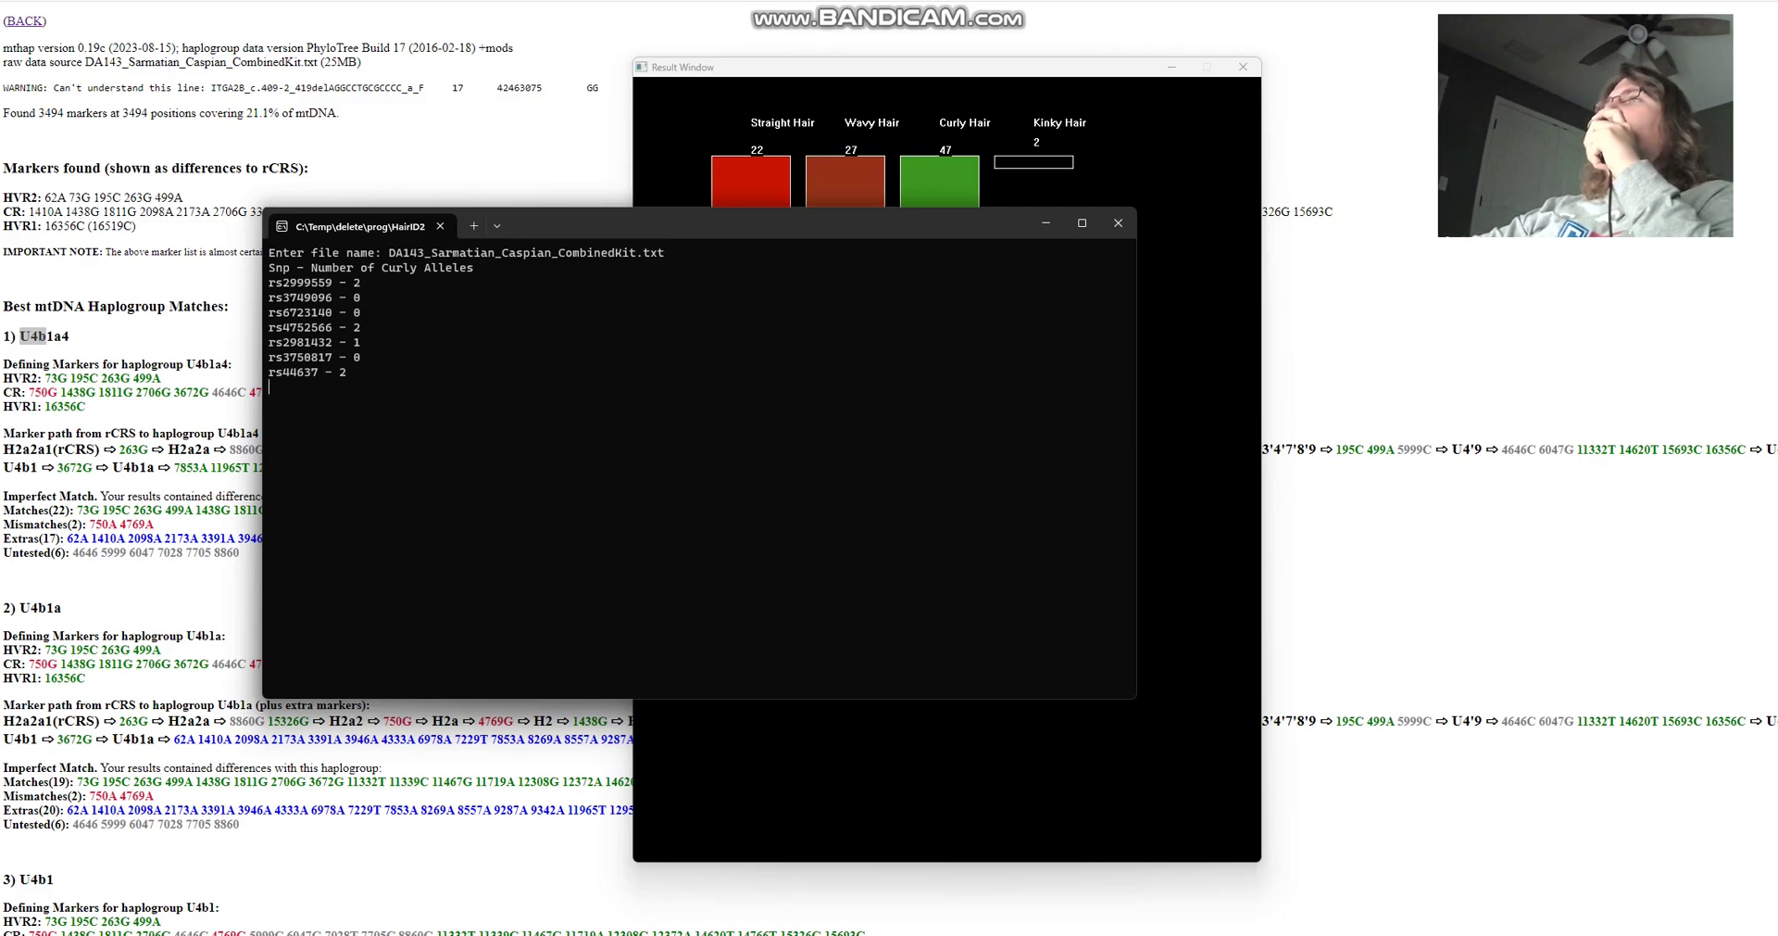
pyautogui.moveTo(924, 230); pyautogui.dragTo(953, 373)
pyautogui.moveTo(978, 63); pyautogui.dragTo(1000, 53)
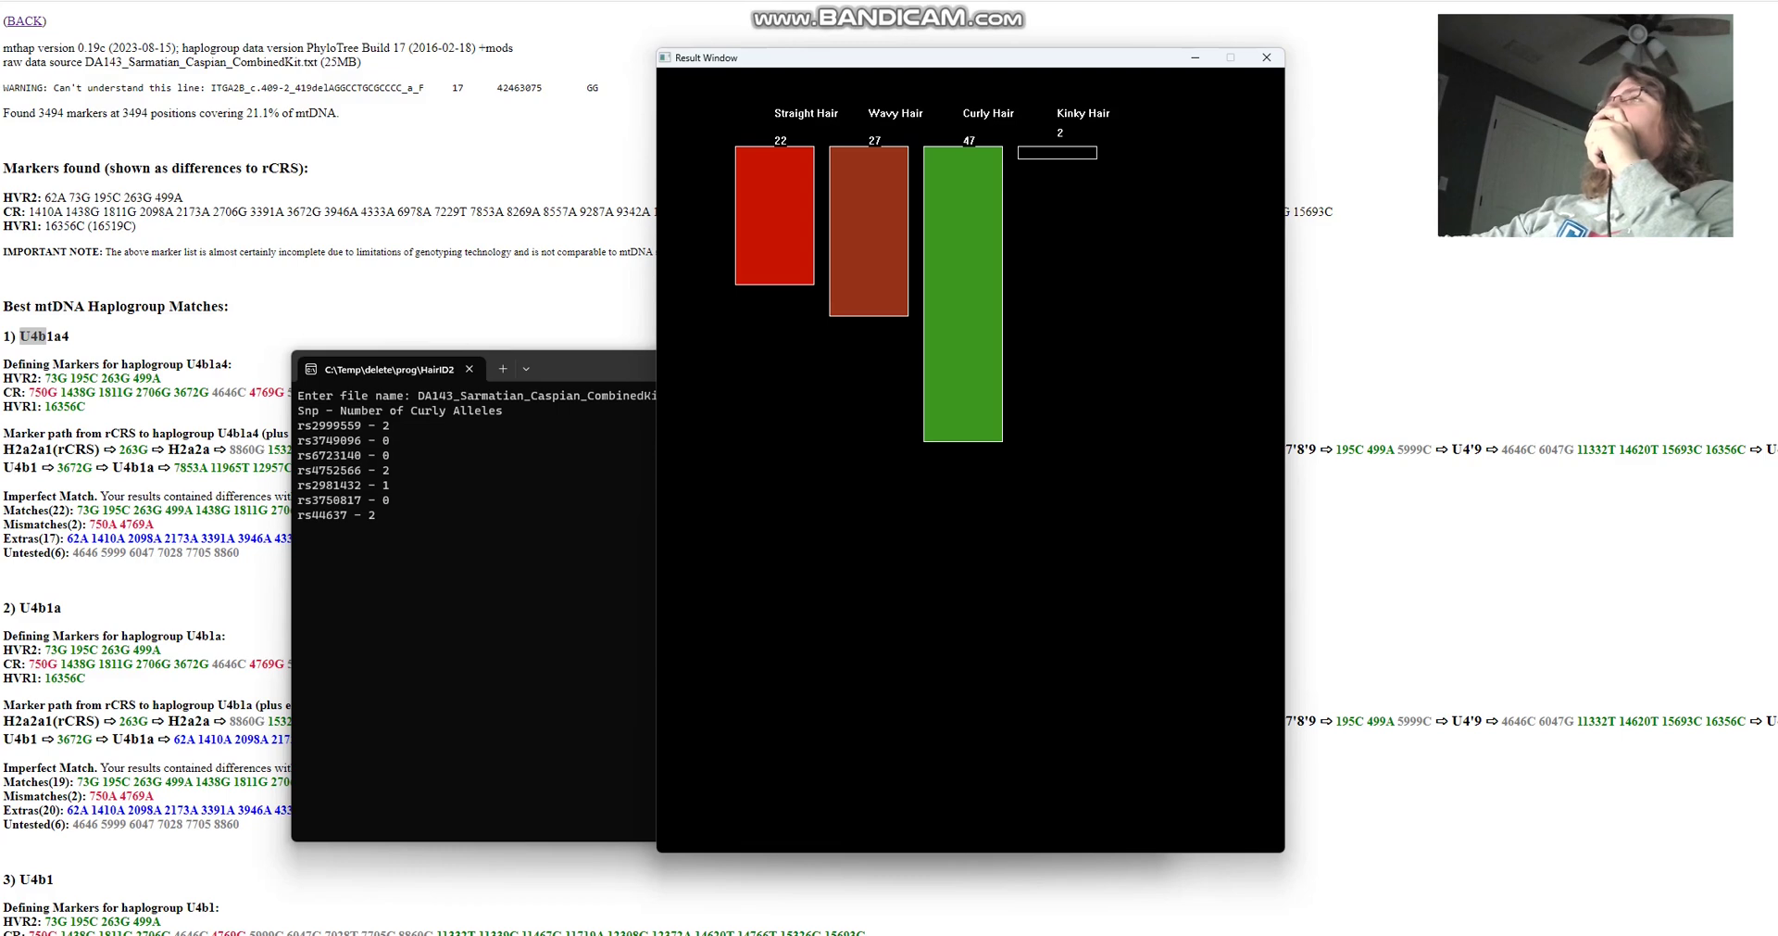
pyautogui.click(1195, 58)
pyautogui.click(1060, 368)
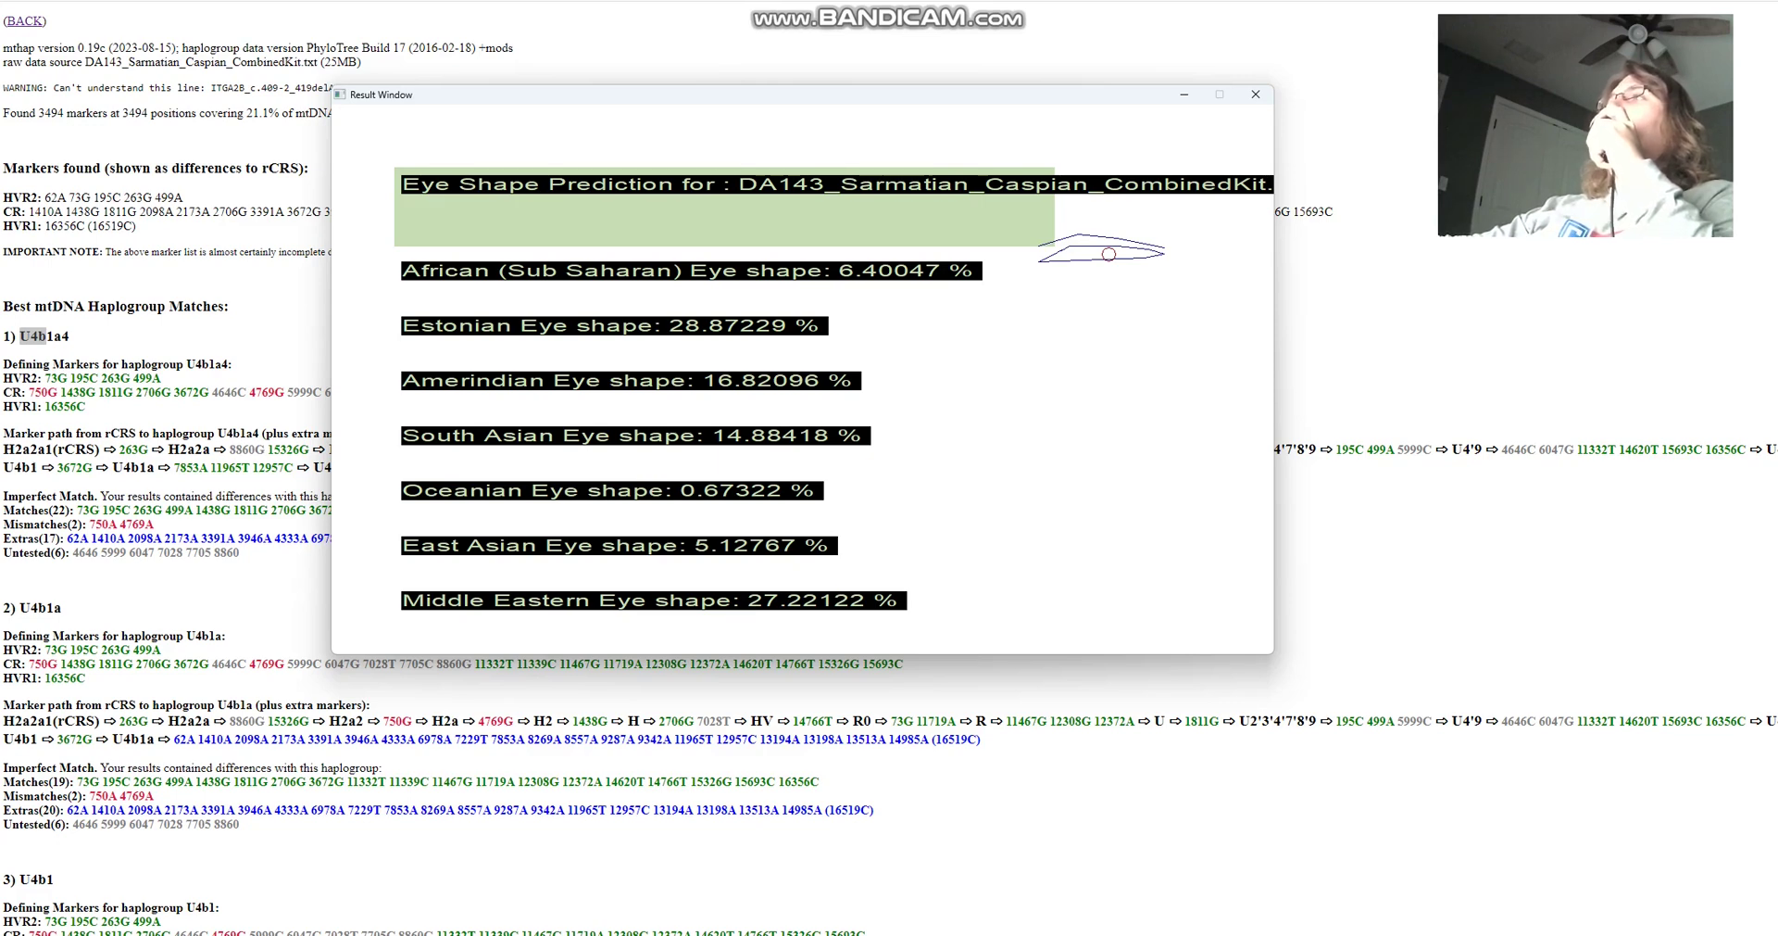
# Step: Review the SNP genotypes in the eye shape program's console alongside its prediction window, and put both windows away
pyautogui.moveTo(1211, 932)
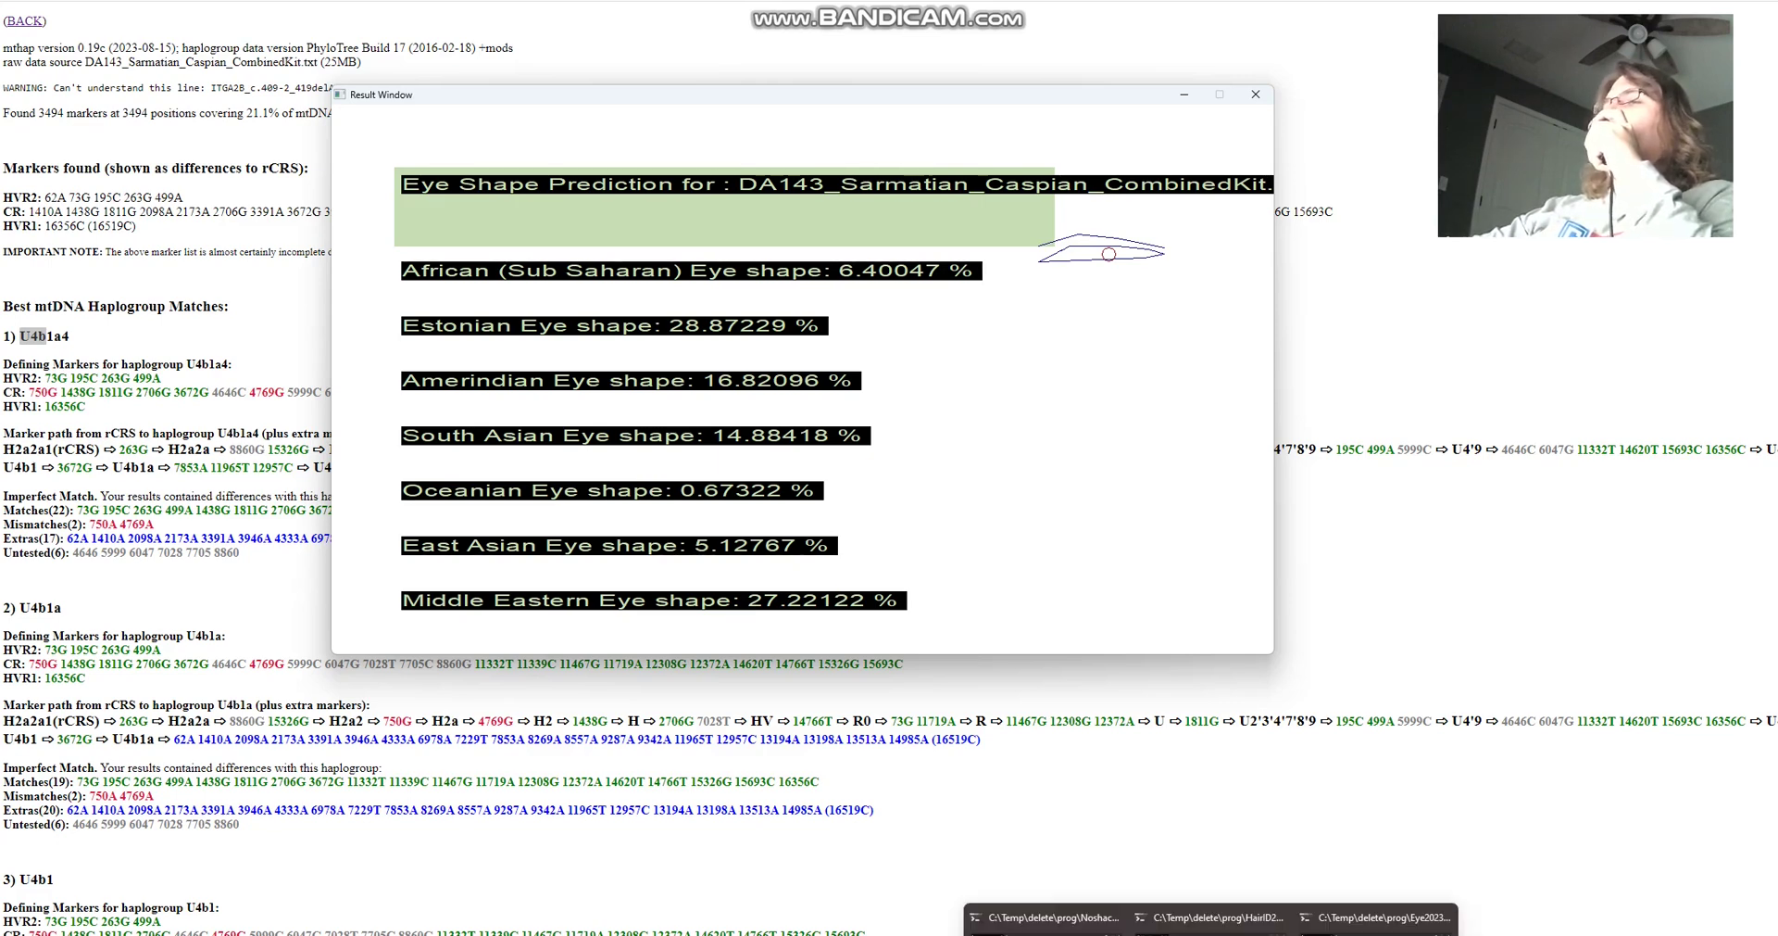
pyautogui.click(1375, 921)
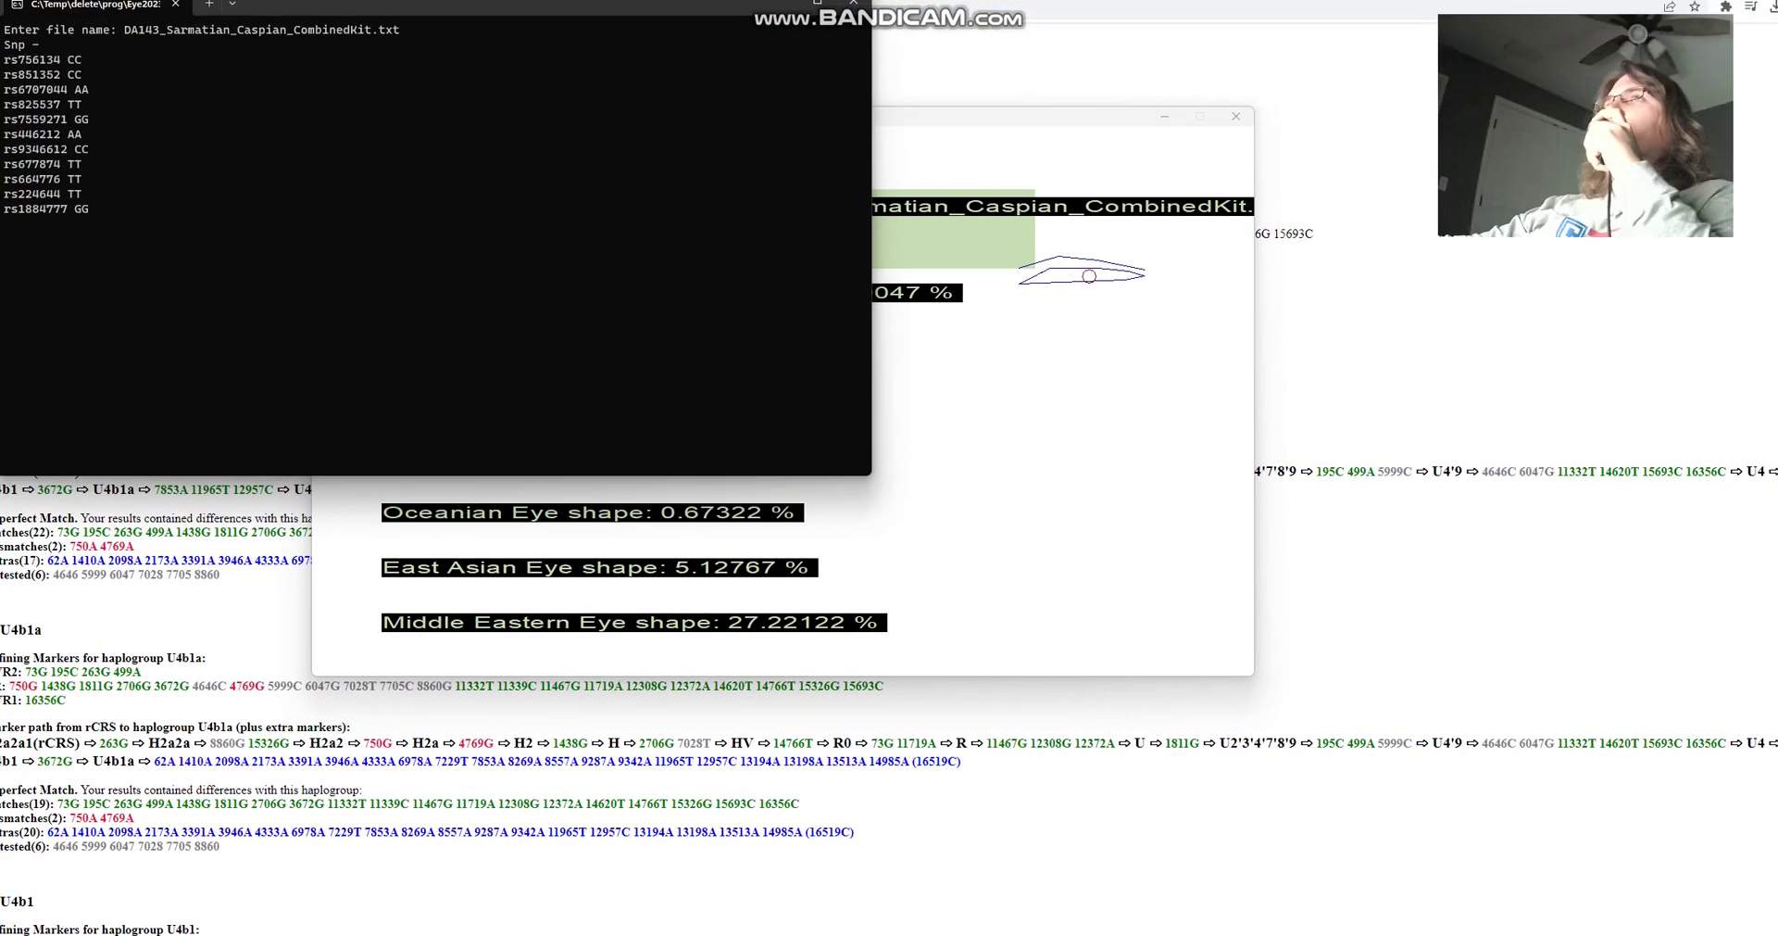
pyautogui.moveTo(524, 9); pyautogui.dragTo(985, 205)
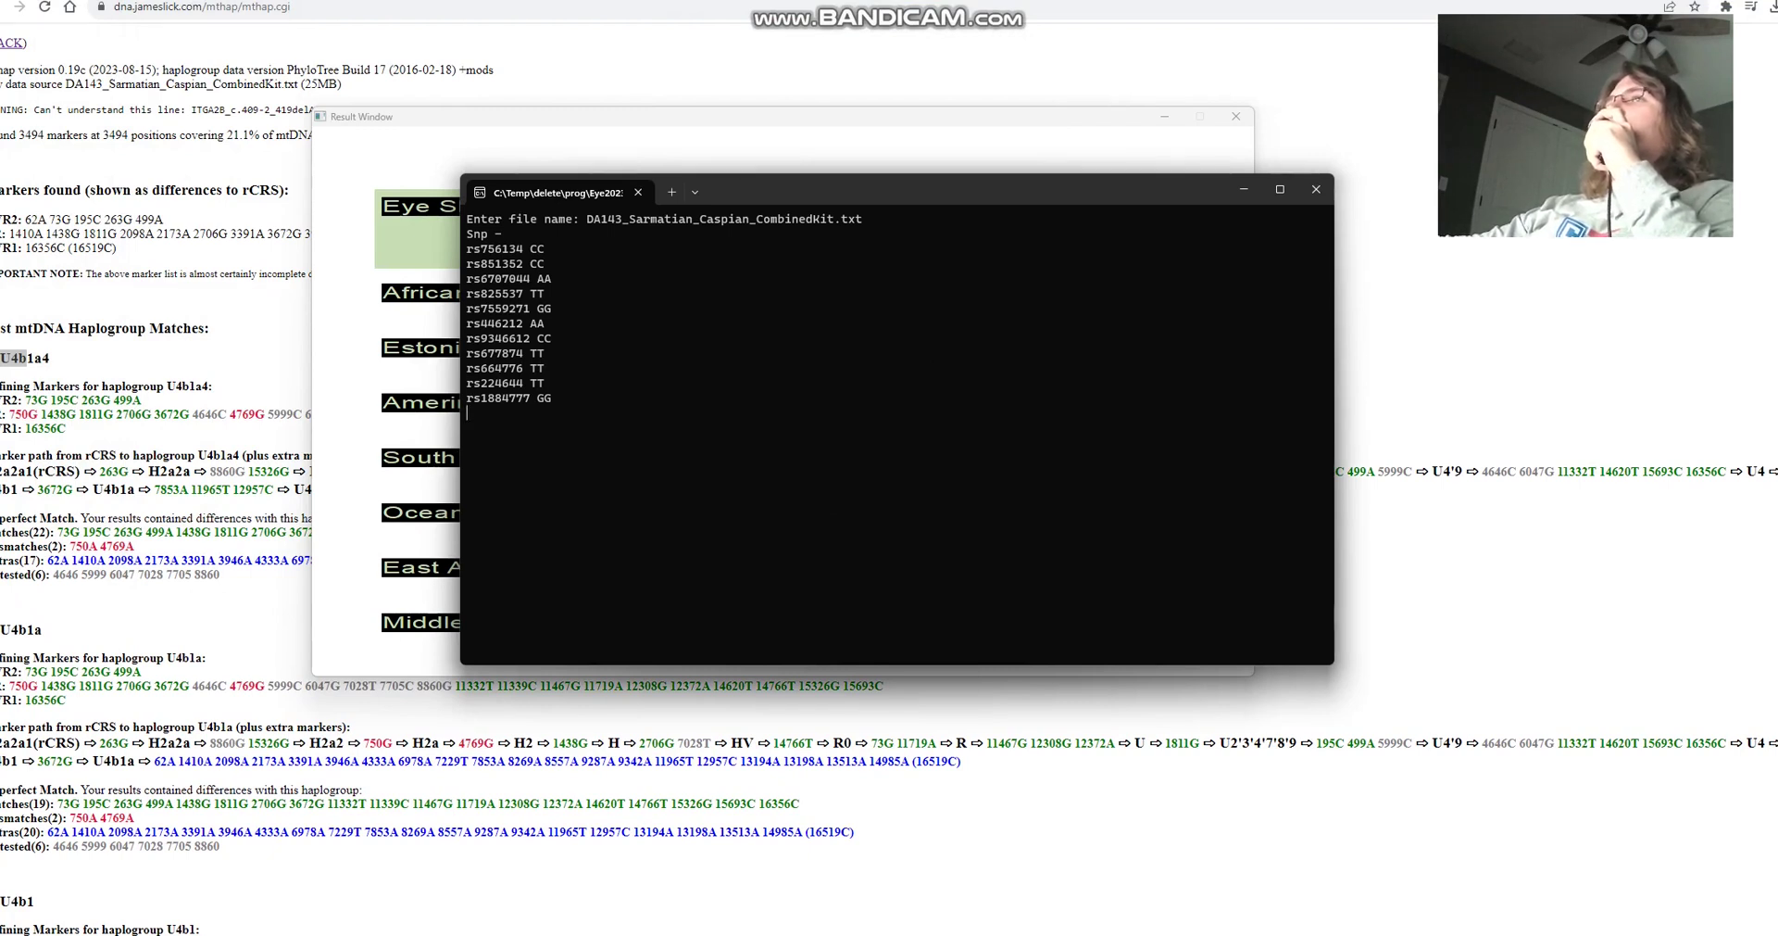
pyautogui.moveTo(466, 231); pyautogui.dragTo(572, 308)
pyautogui.moveTo(467, 322); pyautogui.dragTo(558, 383)
pyautogui.press('Escape')
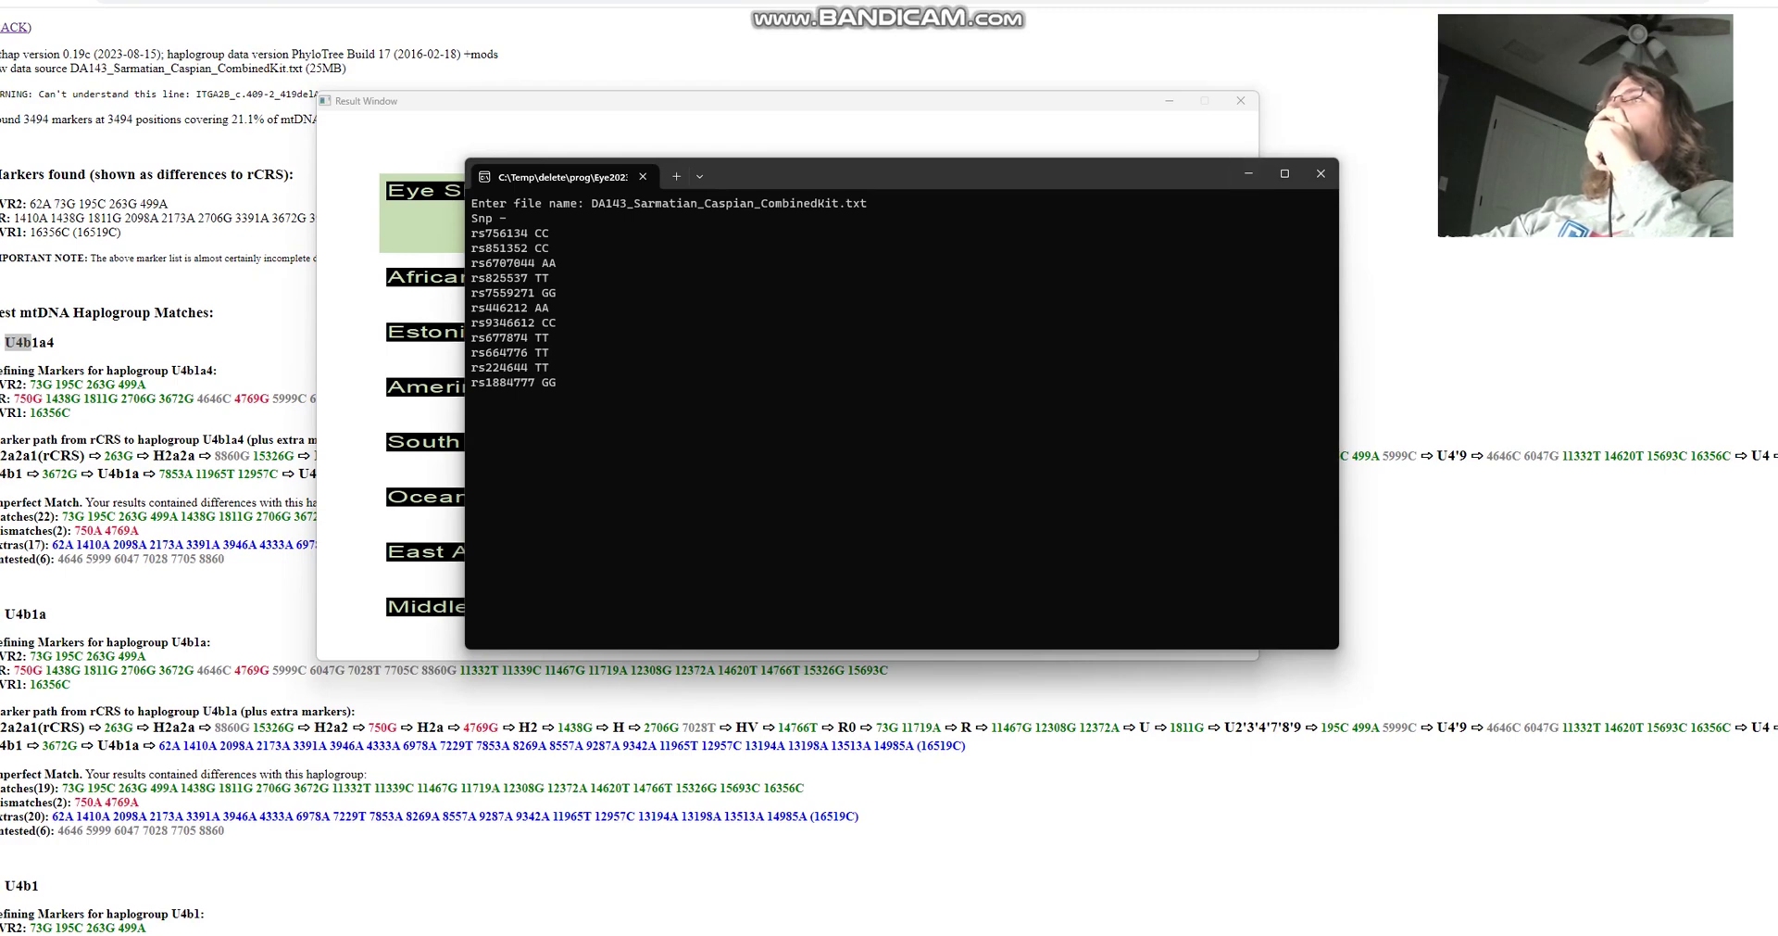
pyautogui.click(1249, 173)
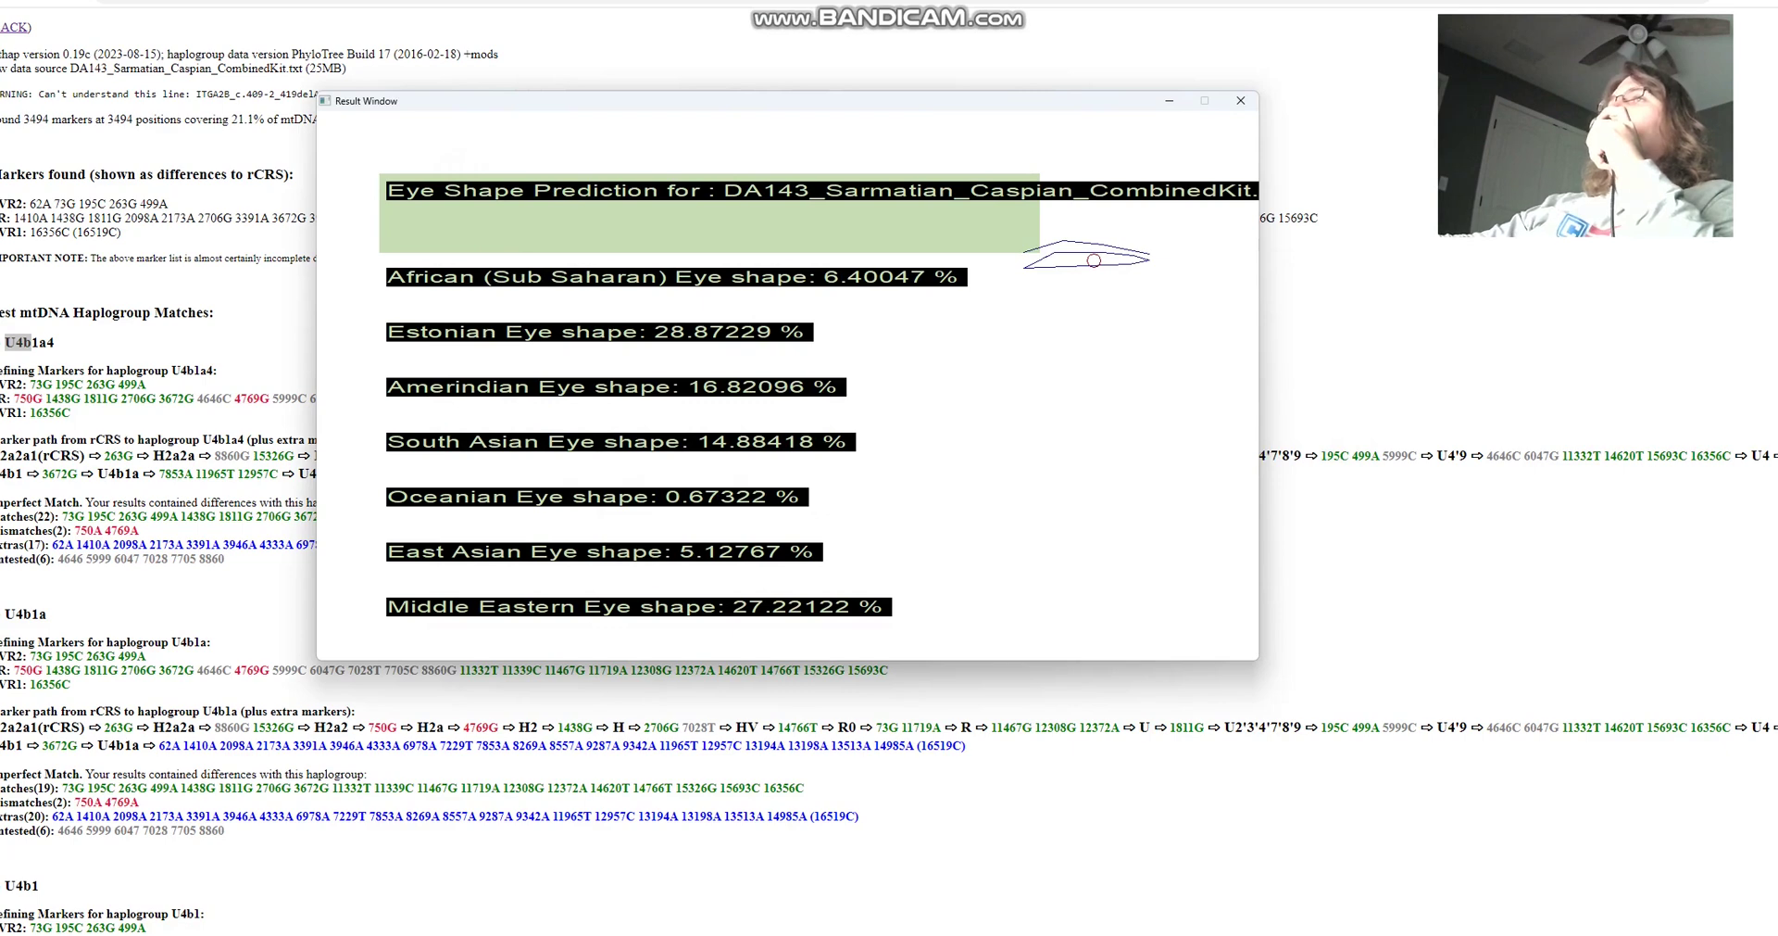
pyautogui.hotkey('alt', 'F4')
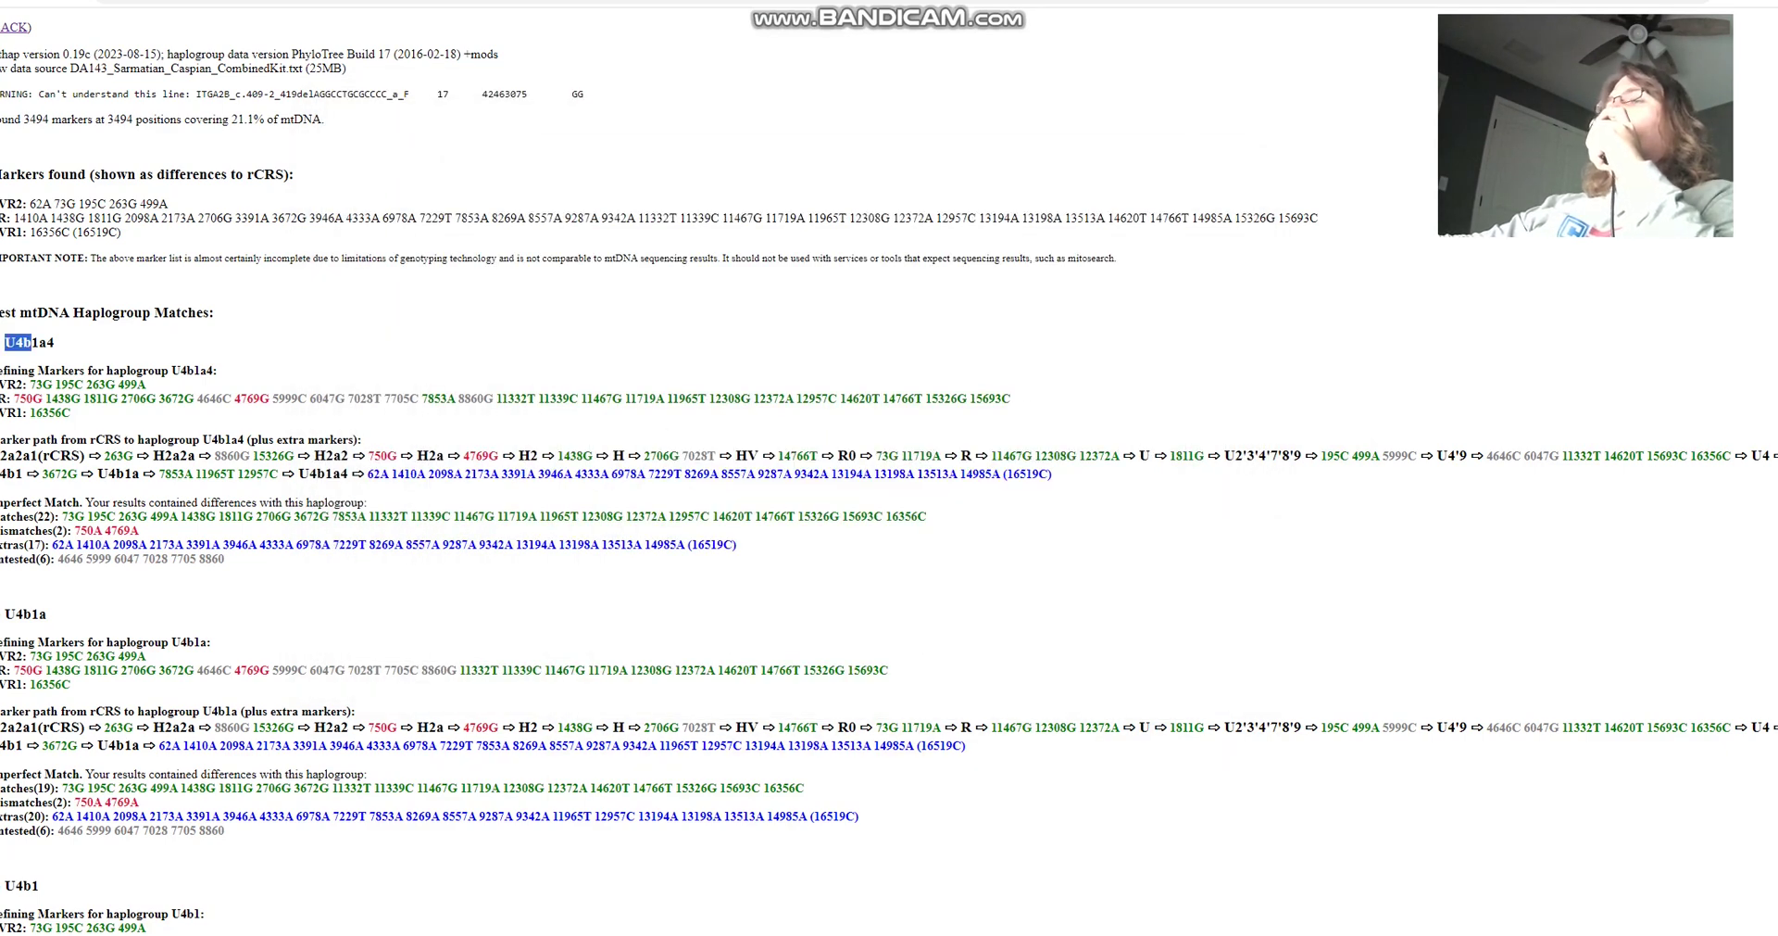
# Step: Bring up the eye picture and place the console with the eye, nose and hair estimates beside it
pyautogui.click(1301, 934)
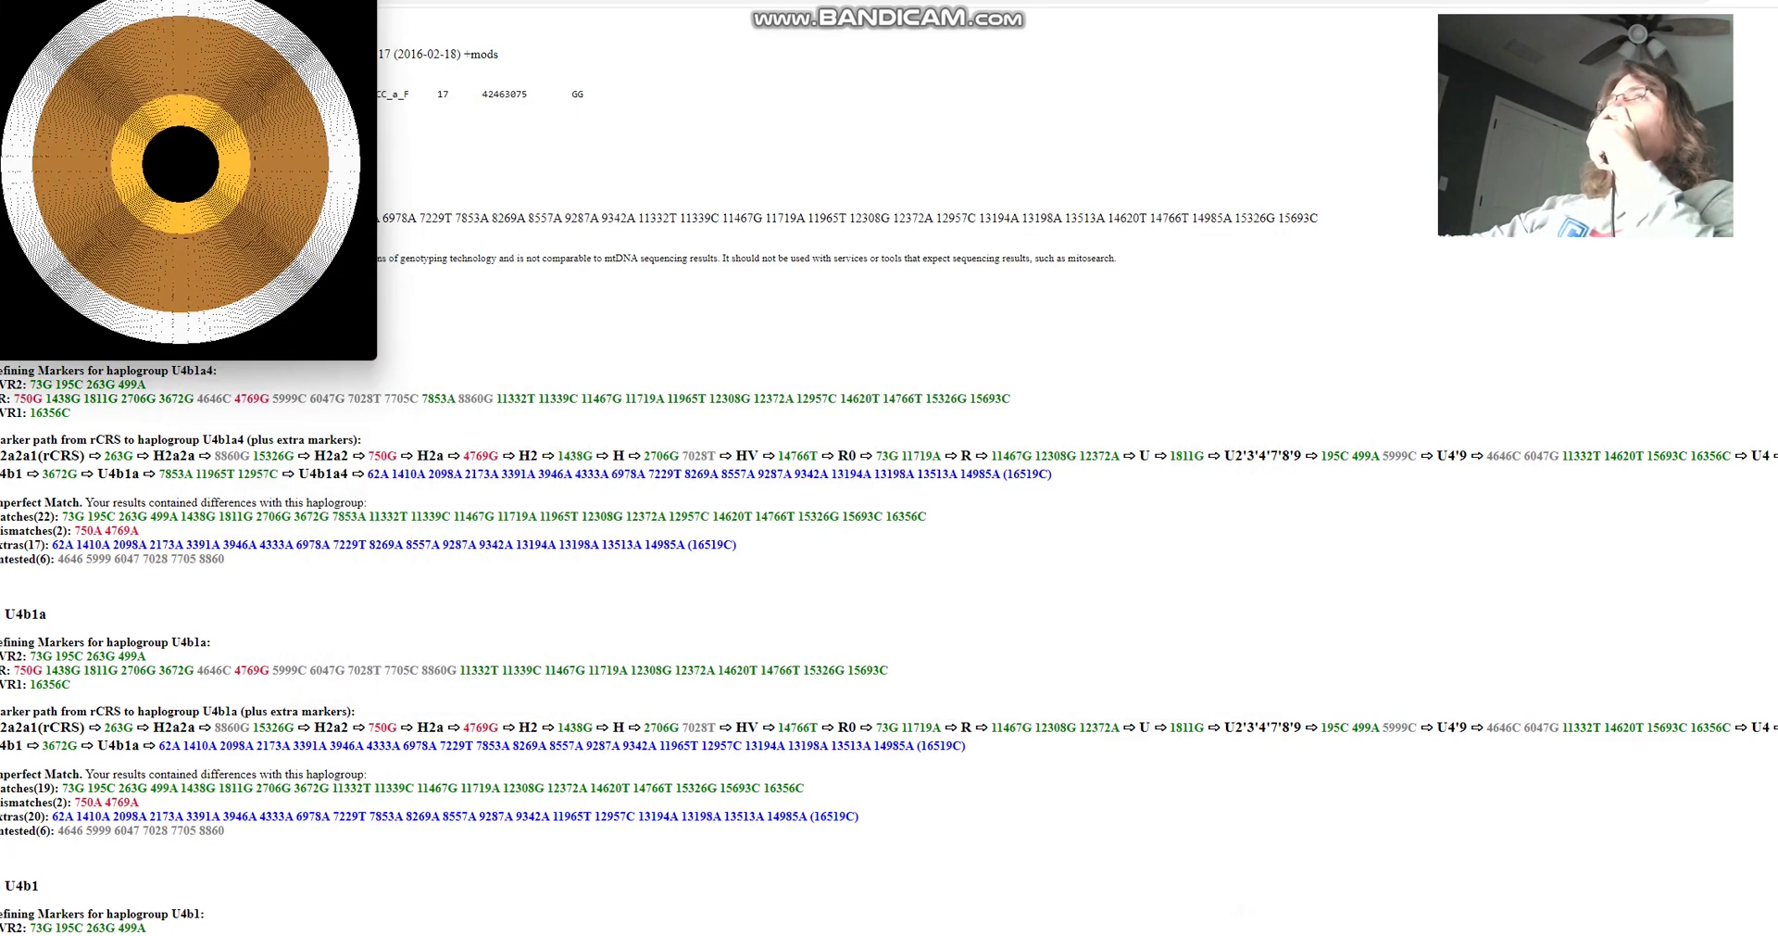
pyautogui.moveTo(1196, 934)
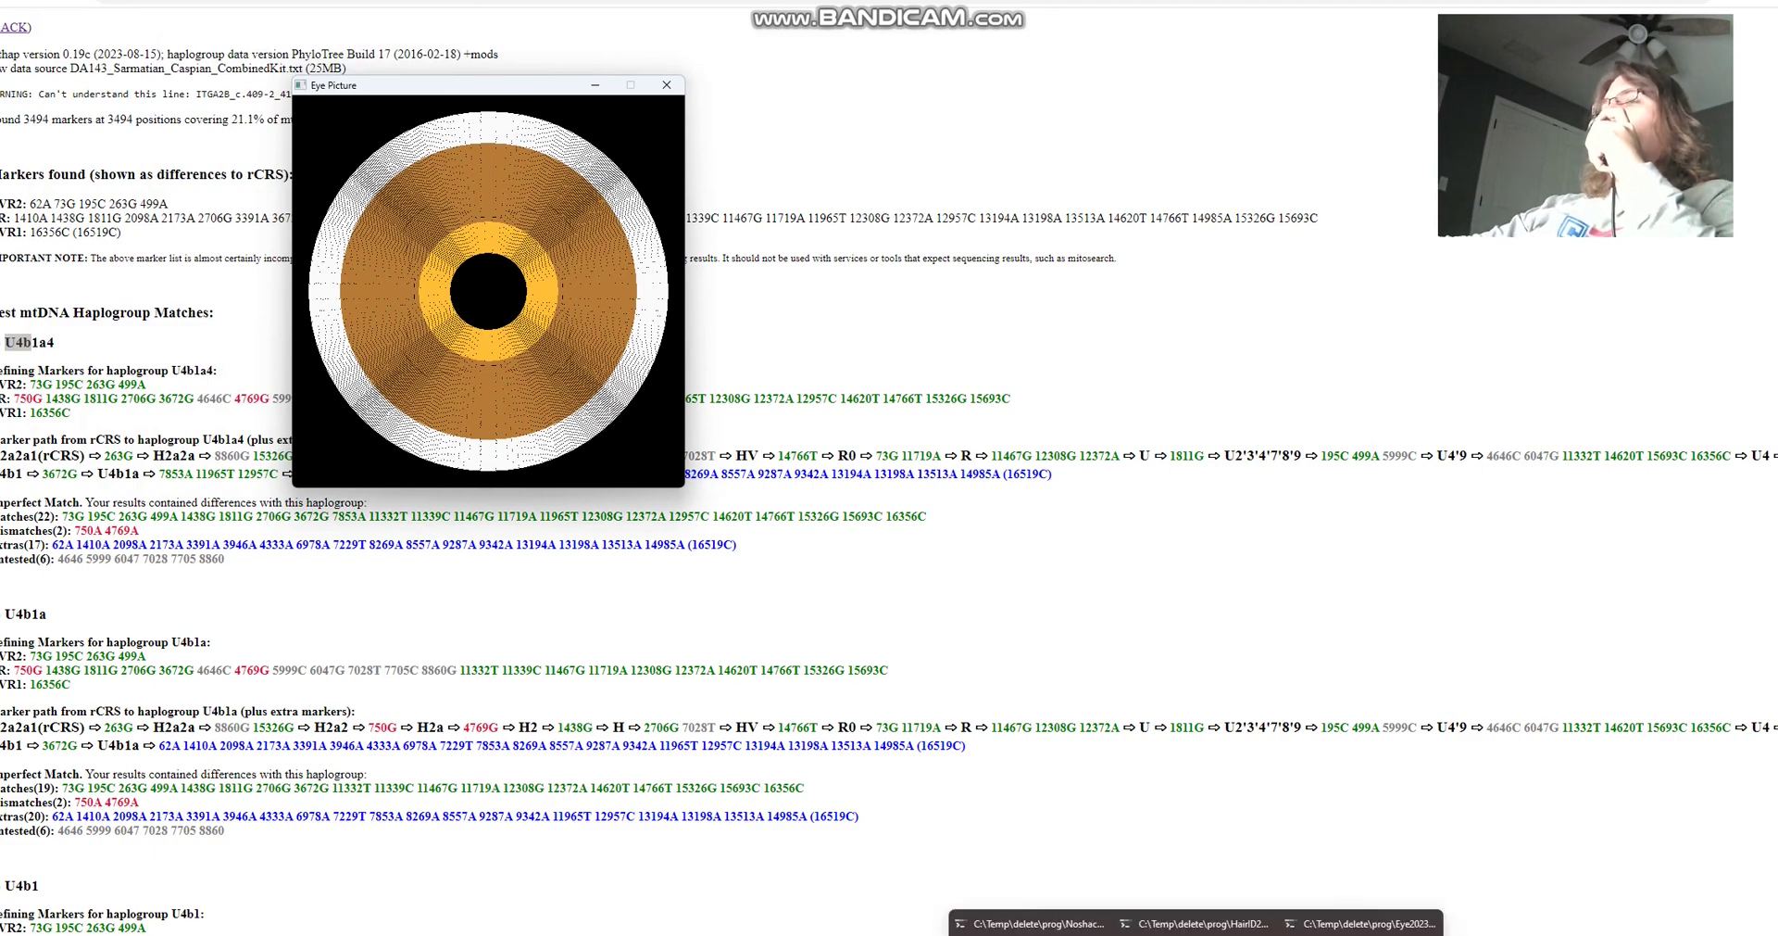
pyautogui.click(1035, 925)
pyautogui.moveTo(765, 209); pyautogui.dragTo(1288, 185)
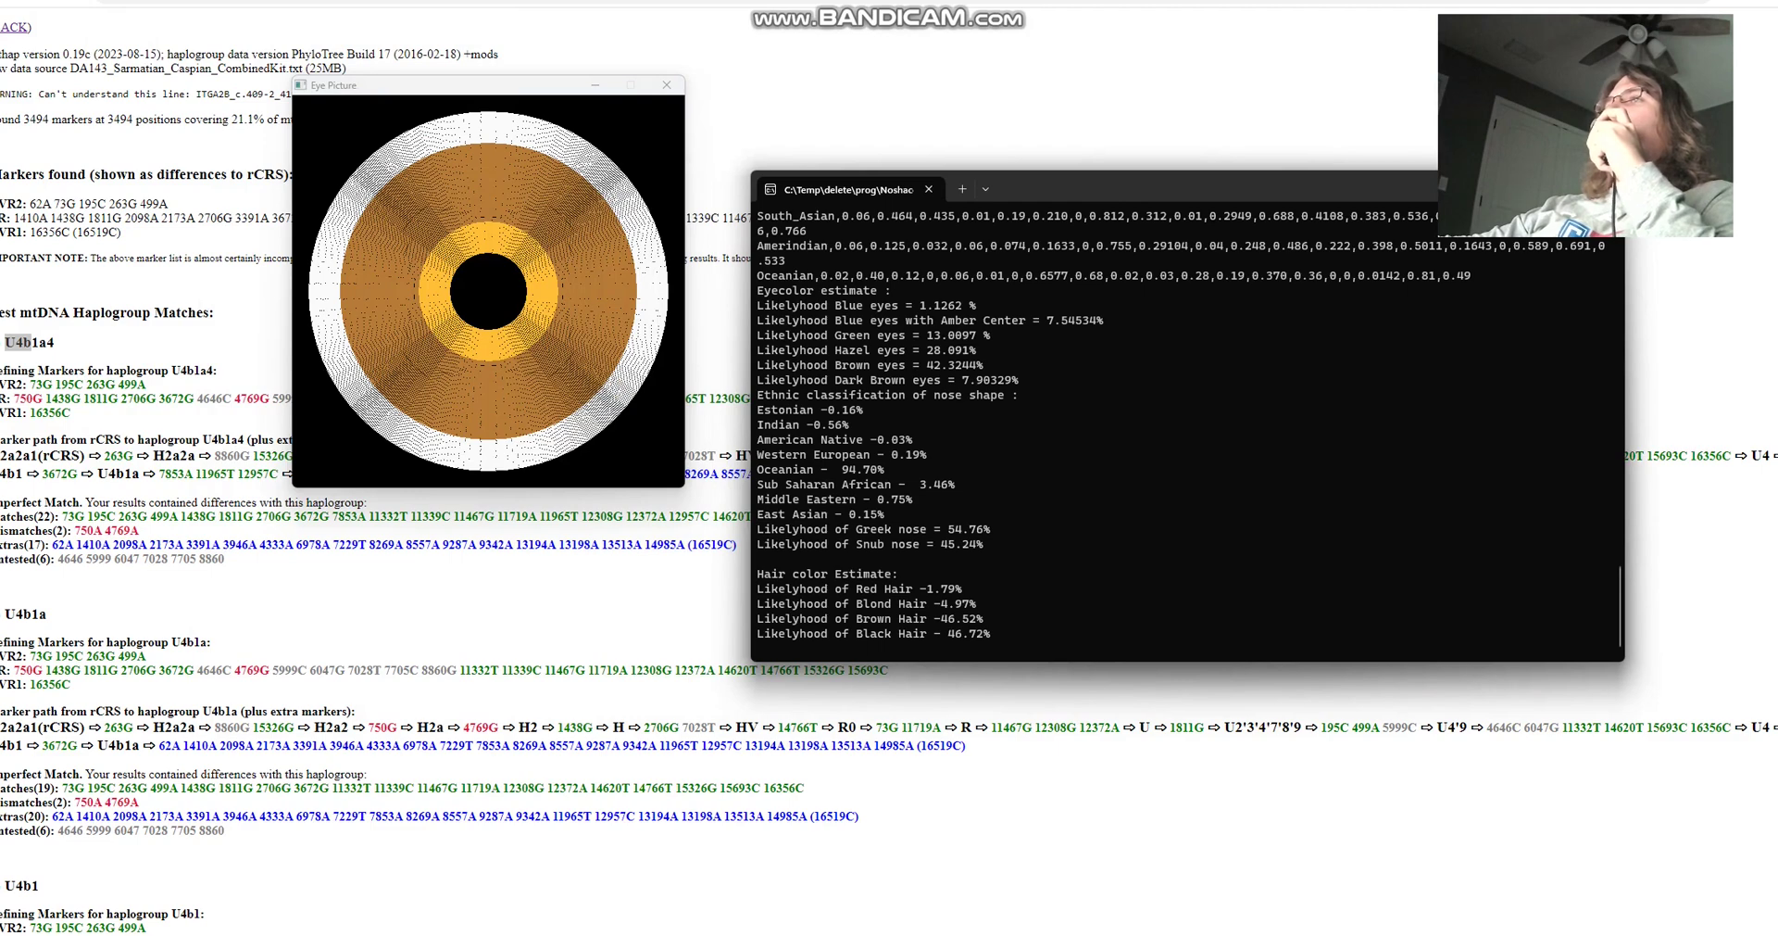
# Step: Examine the eye colour, nose shape and hair colour likelihoods in the console output
pyautogui.moveTo(835, 365); pyautogui.dragTo(794, 350)
pyautogui.moveTo(1018, 336); pyautogui.dragTo(1040, 379)
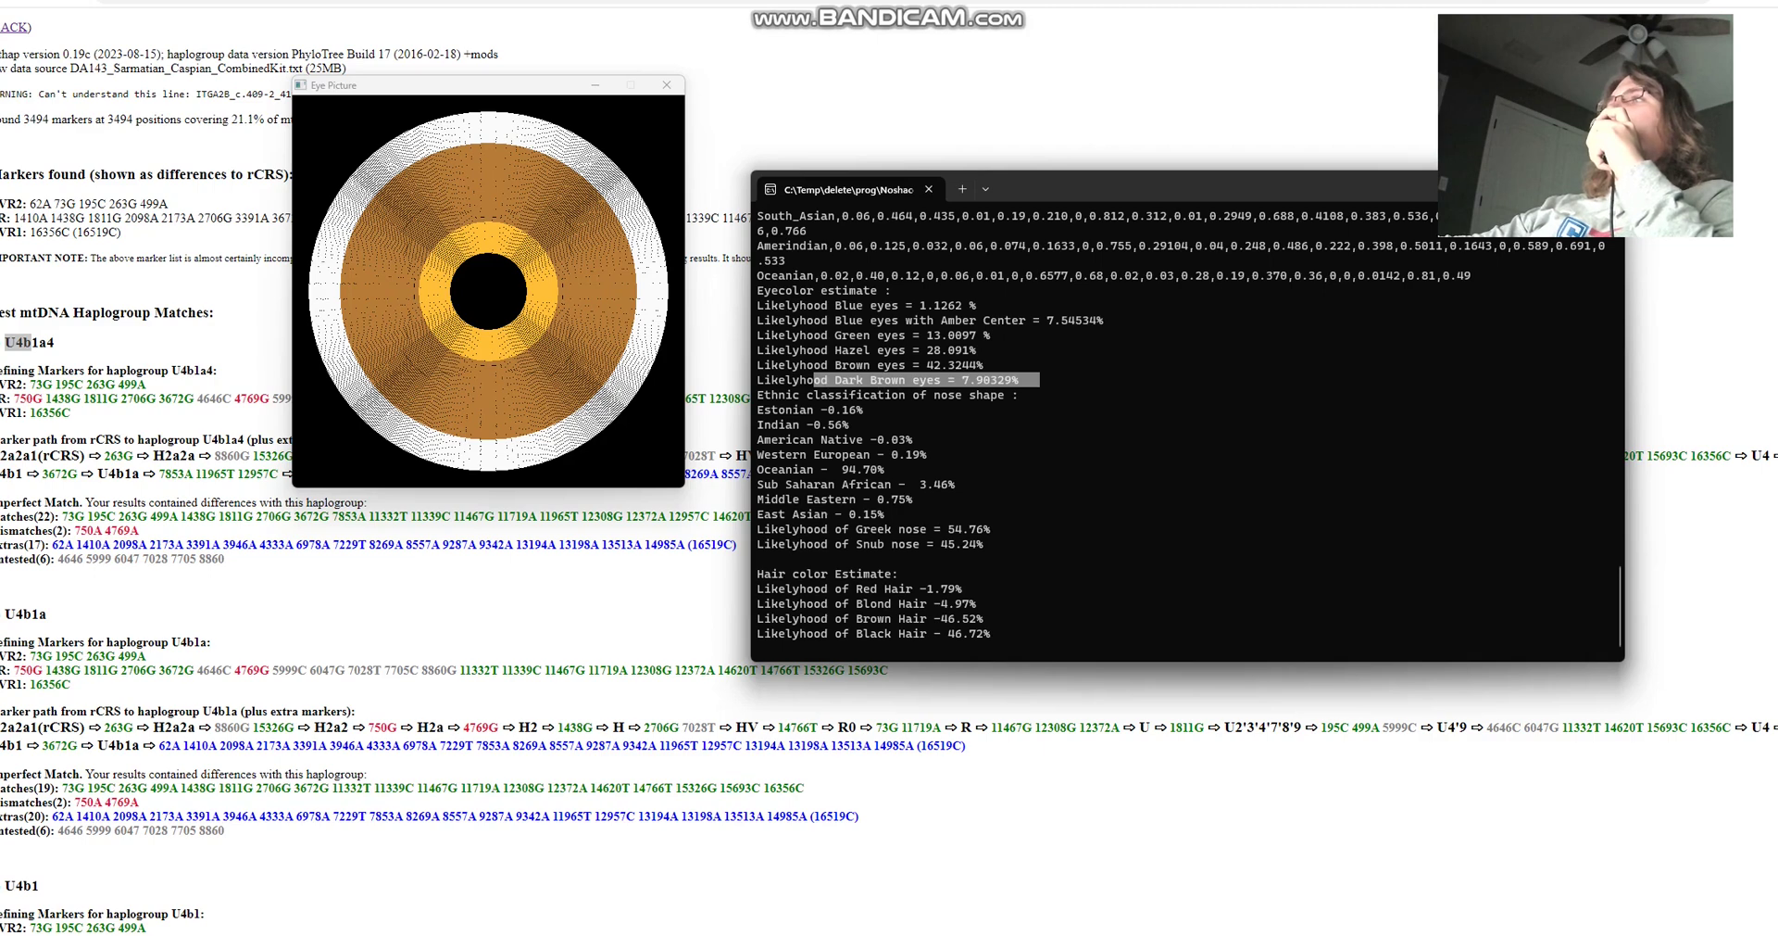
pyautogui.moveTo(1004, 305); pyautogui.dragTo(757, 305)
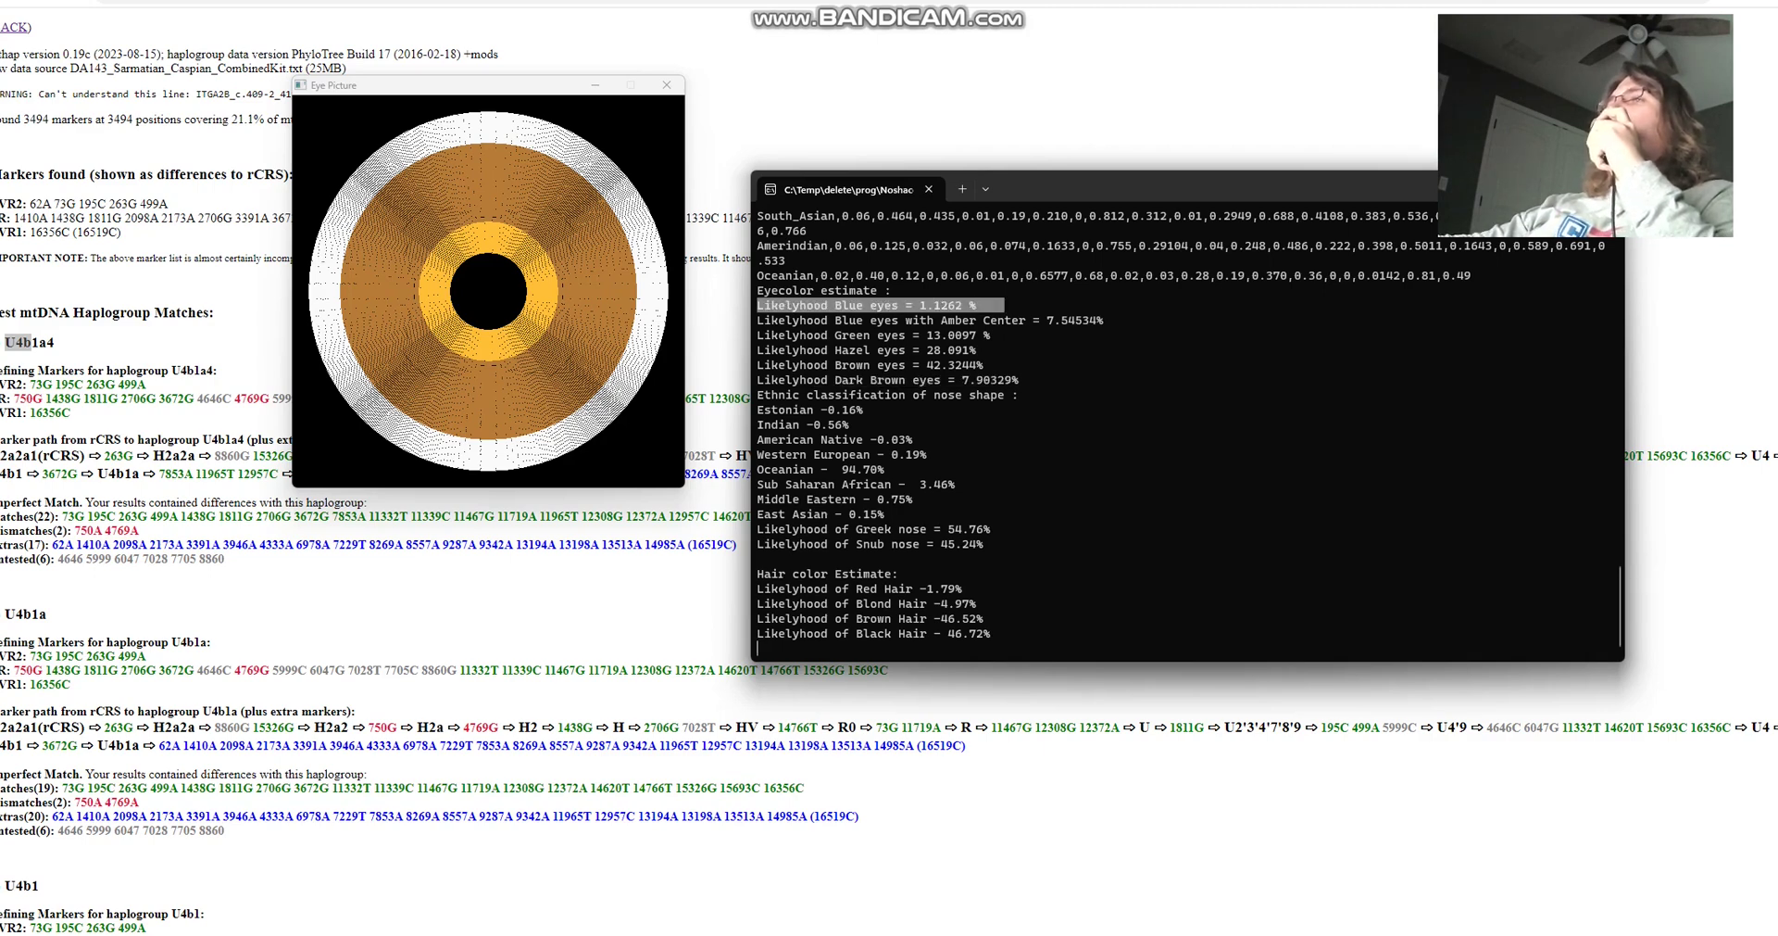
pyautogui.moveTo(1019, 528); pyautogui.dragTo(849, 529)
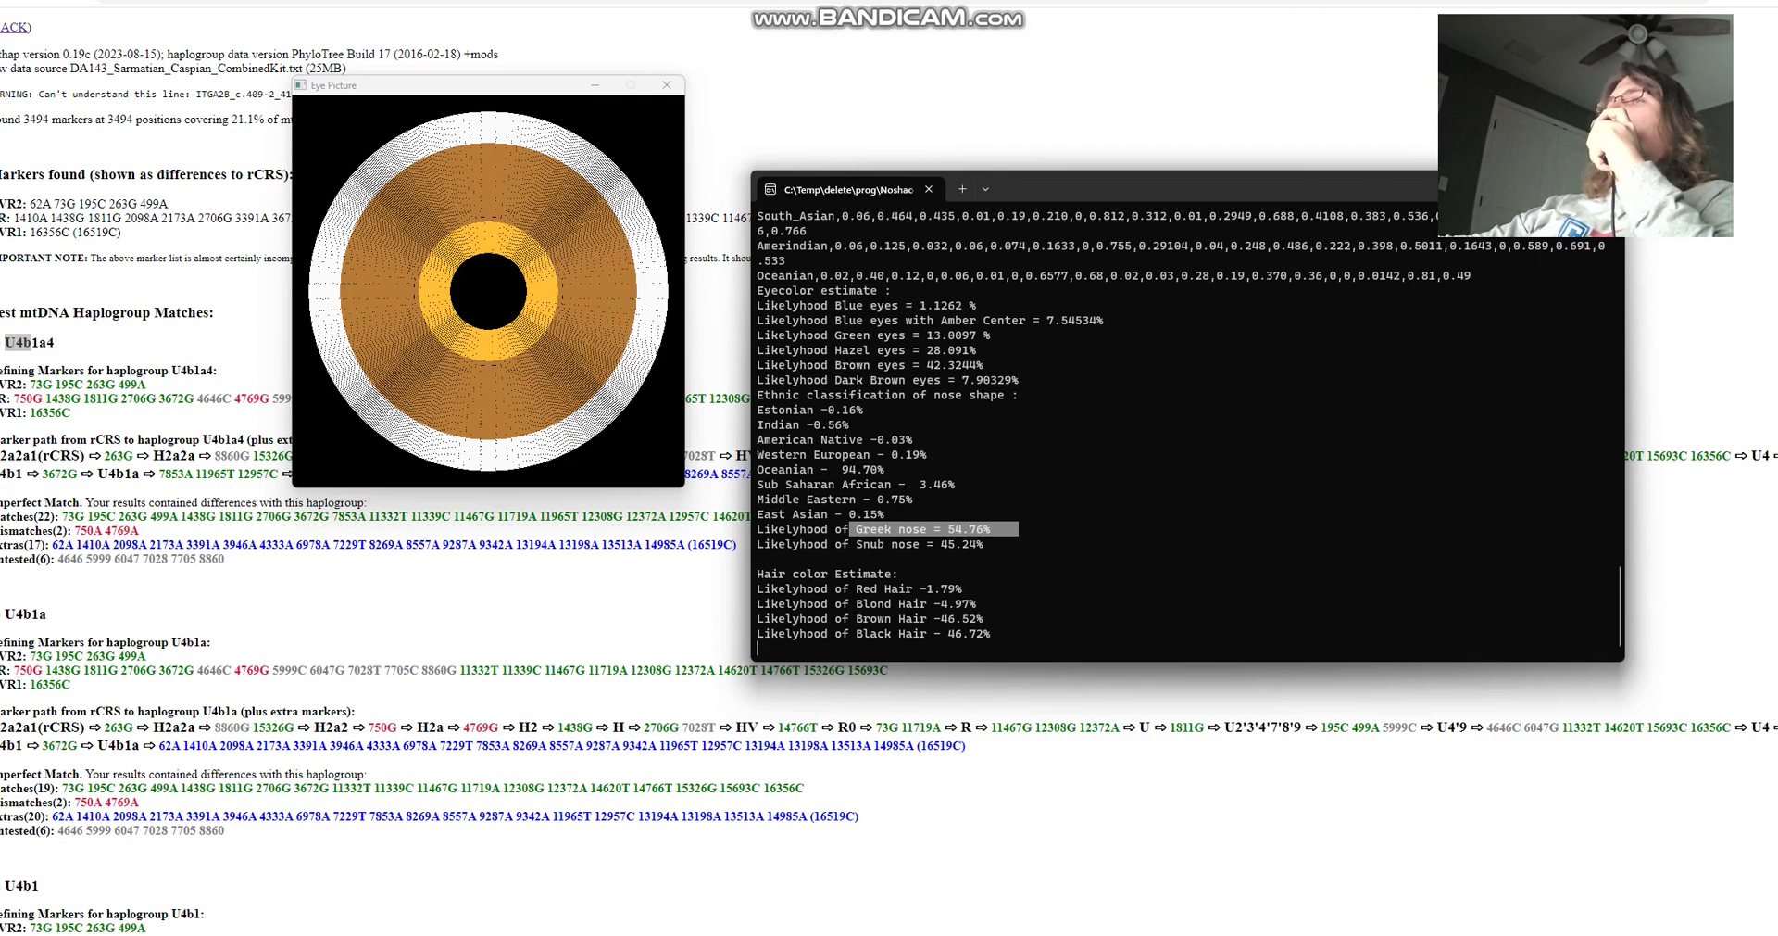
pyautogui.moveTo(1006, 618); pyautogui.dragTo(756, 618)
pyautogui.press('Escape')
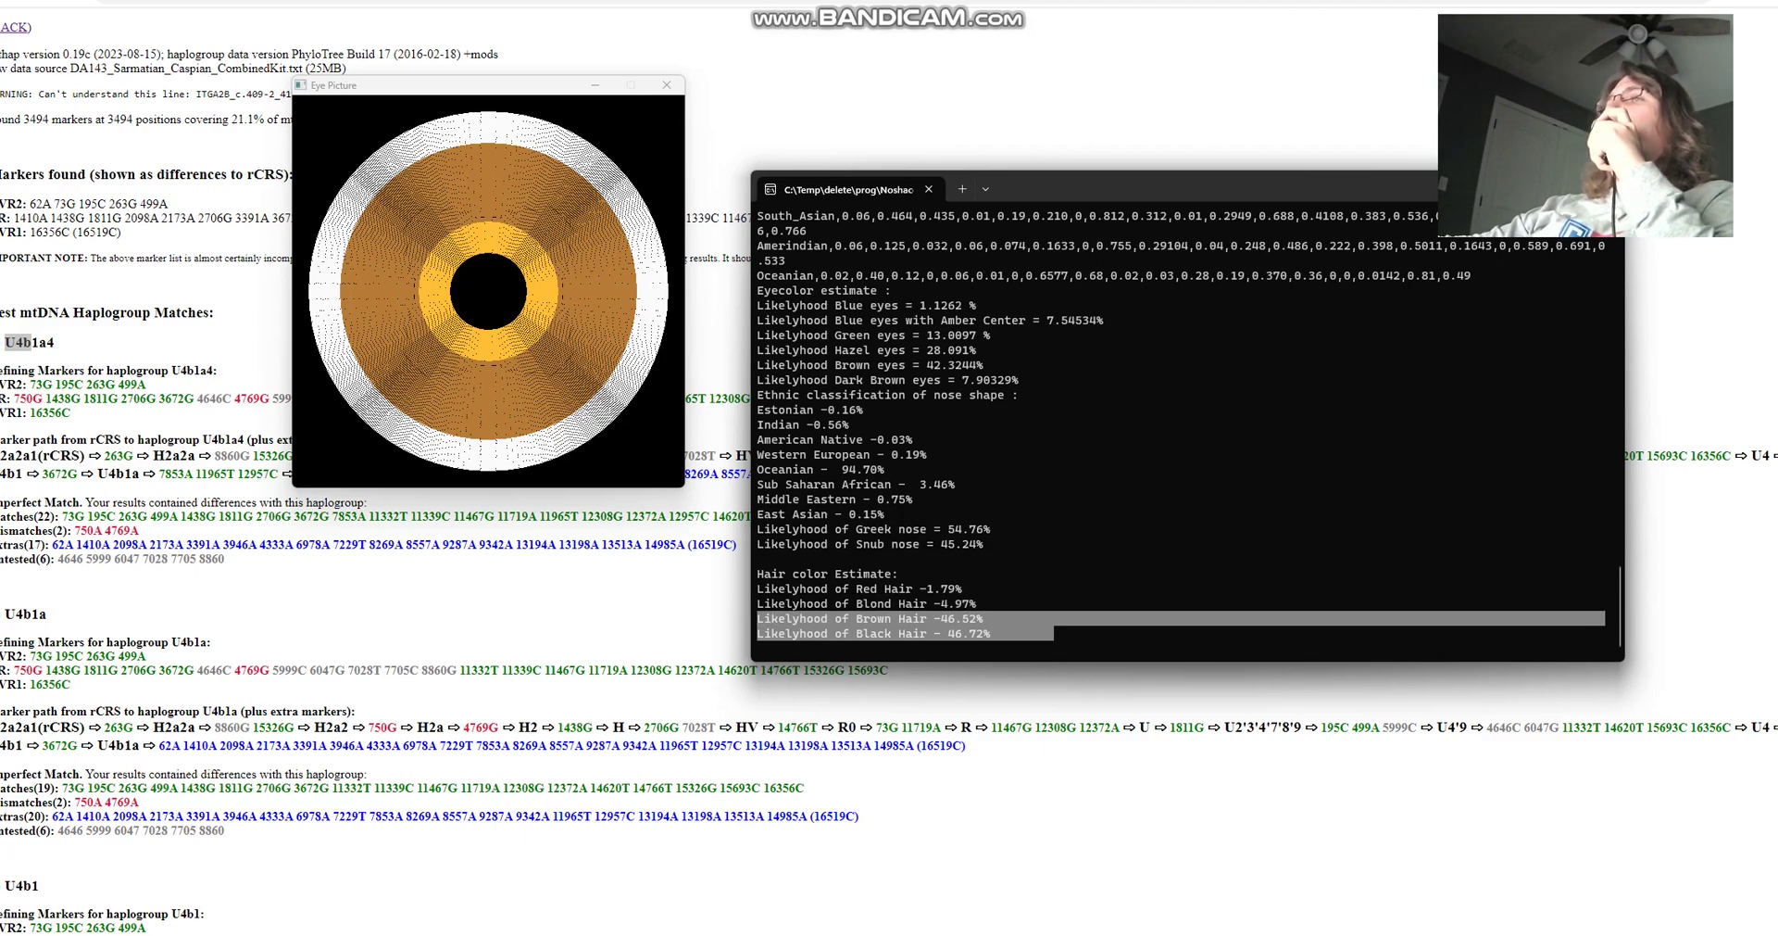
# Step: Examine the light allele list in the console, highlighting SLC24A5 rs1426654, KITLG rs642742 and the entry near SLC45A2, rs35401
pyautogui.scroll(15, 1189, 431)
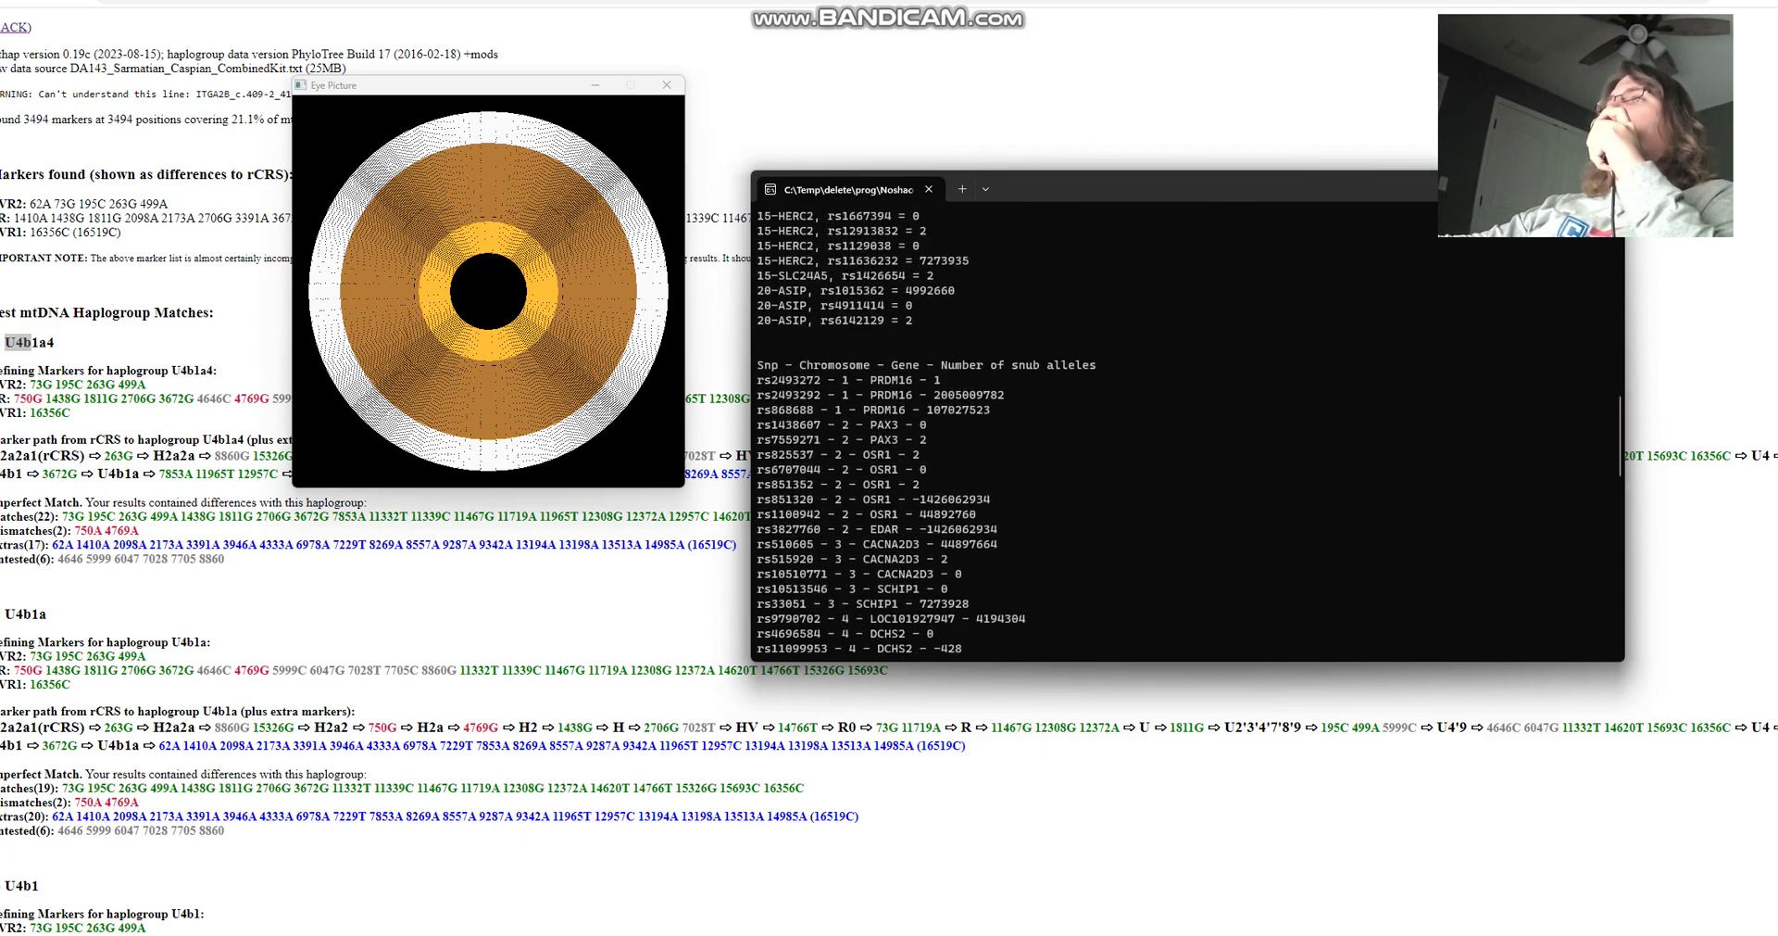
pyautogui.scroll(2, 1188, 431)
pyautogui.moveTo(970, 365); pyautogui.dragTo(757, 365)
pyautogui.scroll(4, 1188, 431)
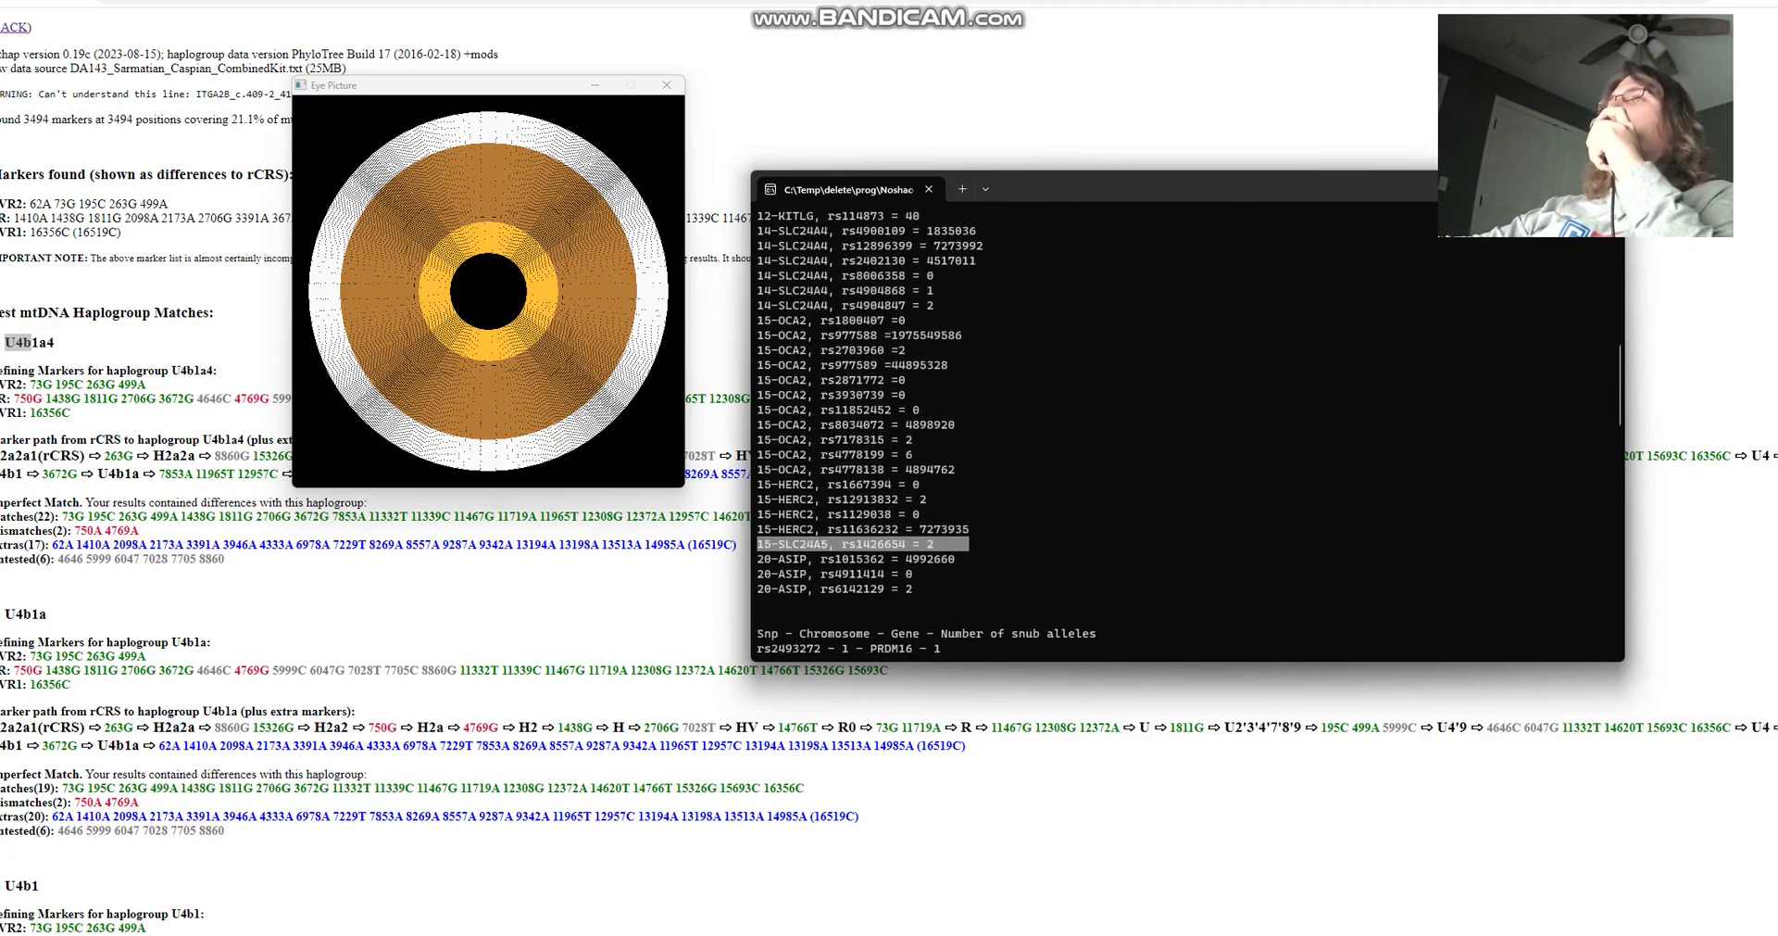
pyautogui.scroll(4, 1188, 431)
pyautogui.moveTo(934, 380); pyautogui.dragTo(757, 380)
pyautogui.scroll(5, 1188, 431)
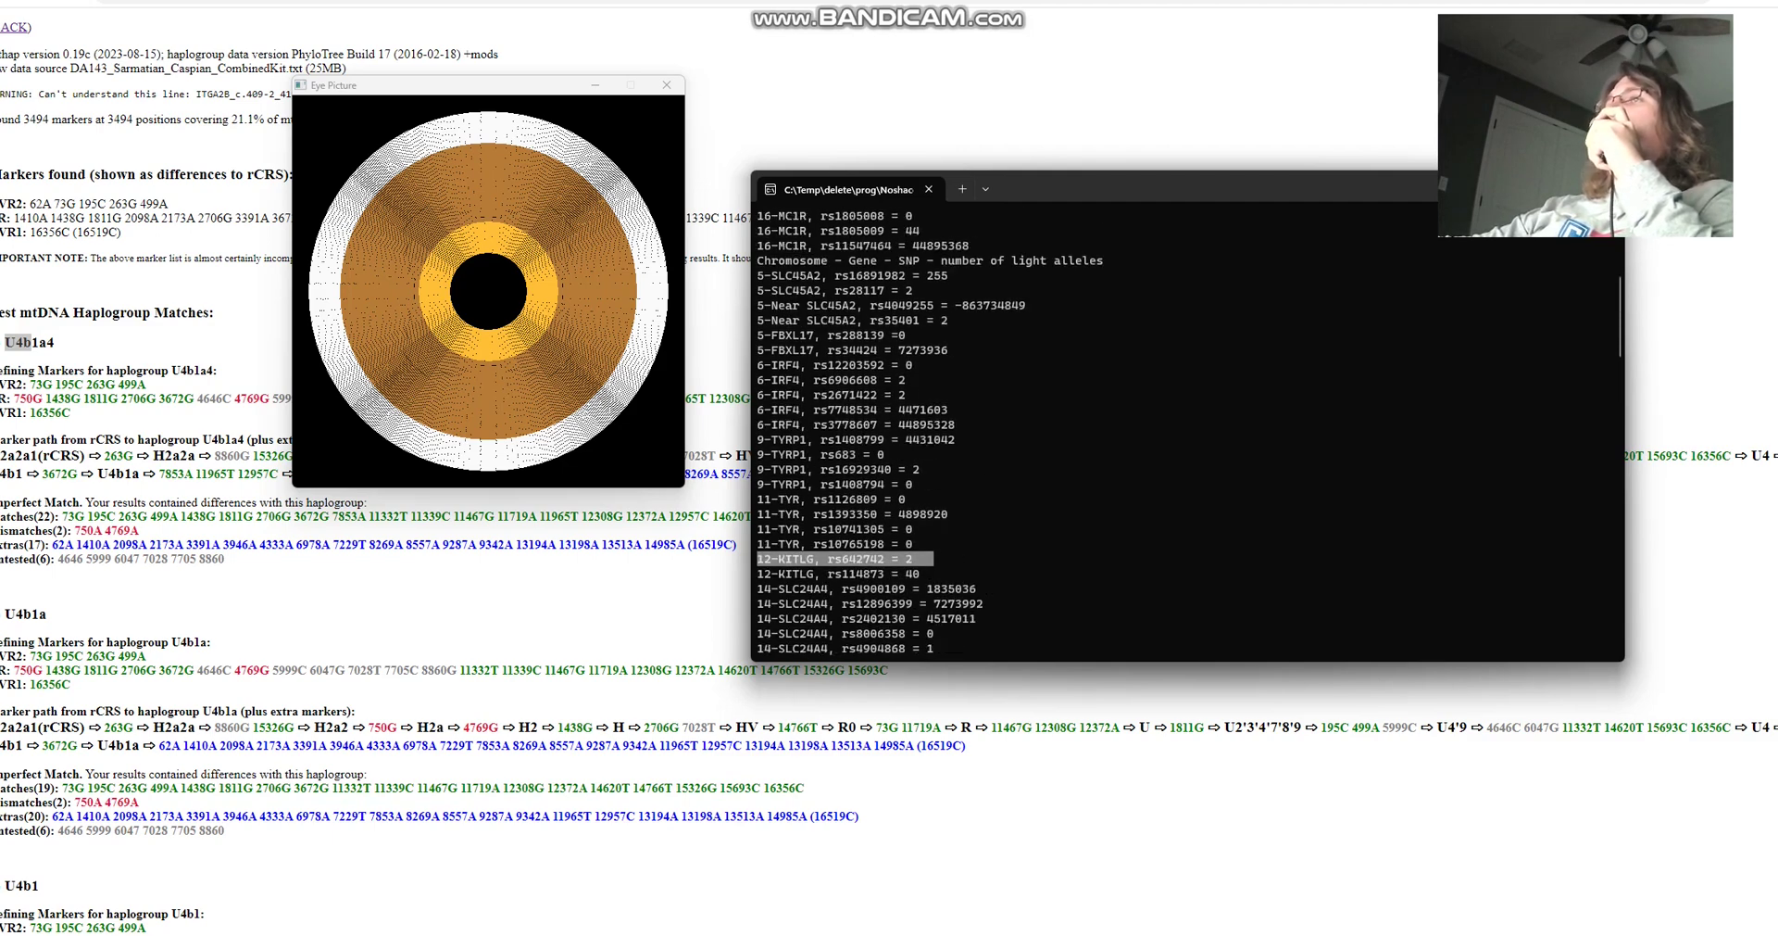
pyautogui.moveTo(940, 335); pyautogui.dragTo(757, 335)
pyautogui.moveTo(976, 365); pyautogui.dragTo(757, 365)
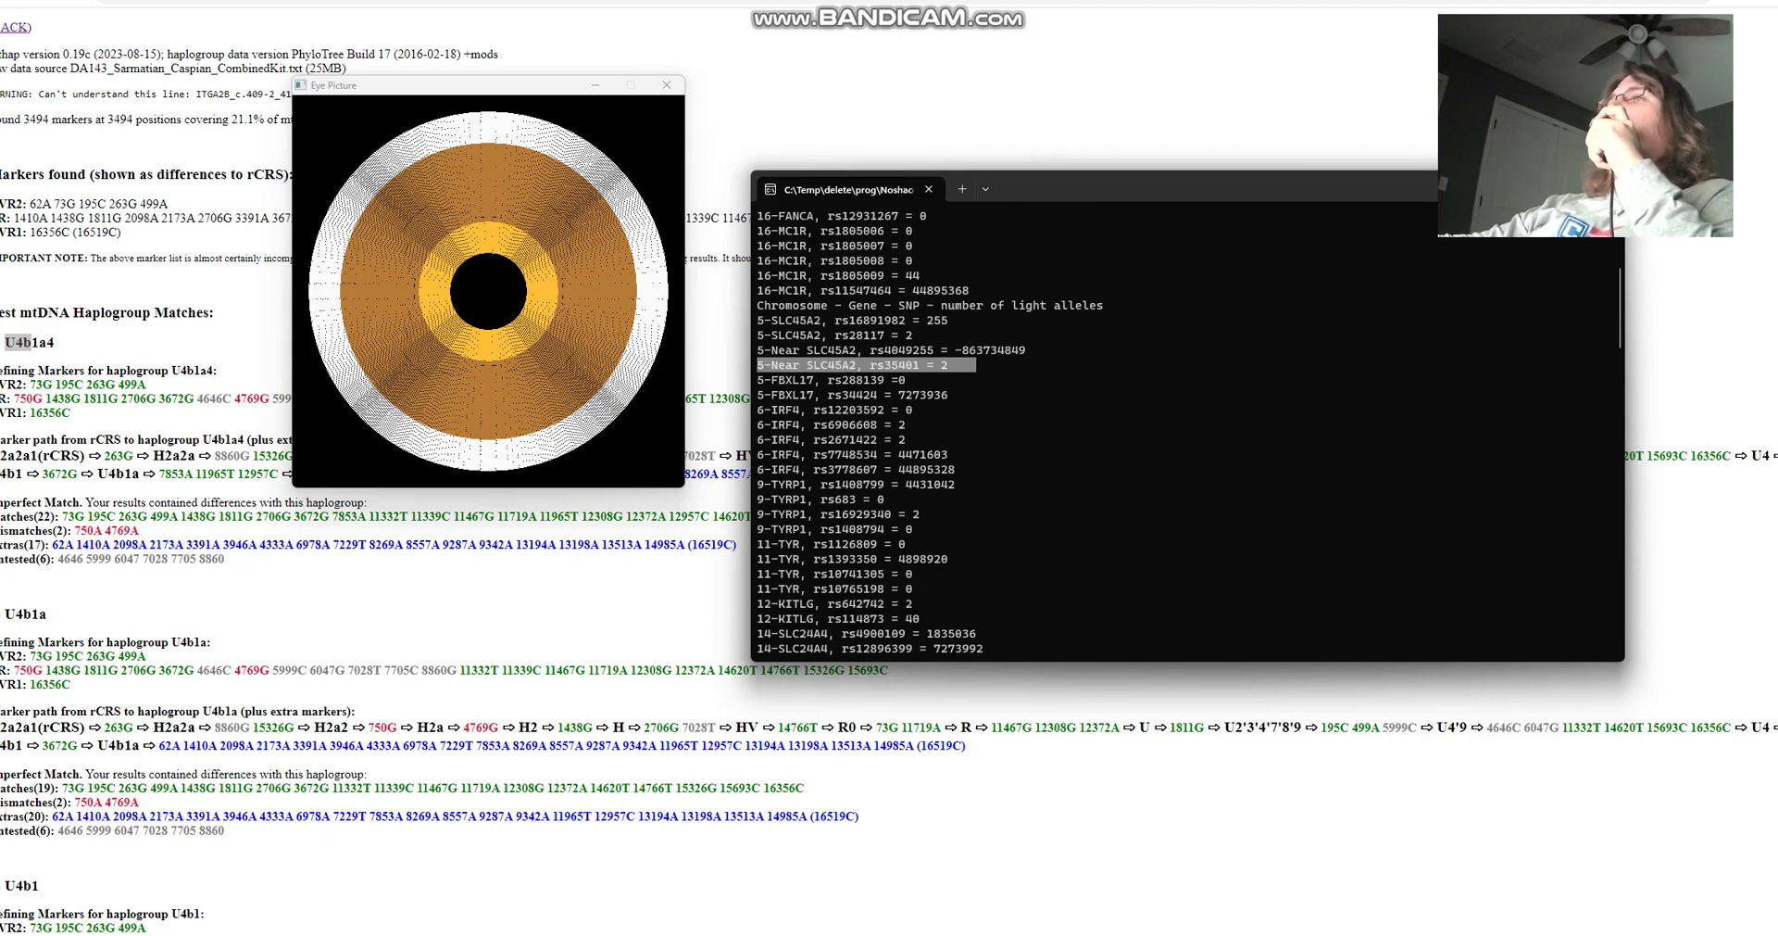
pyautogui.scroll(-1, 1189, 431)
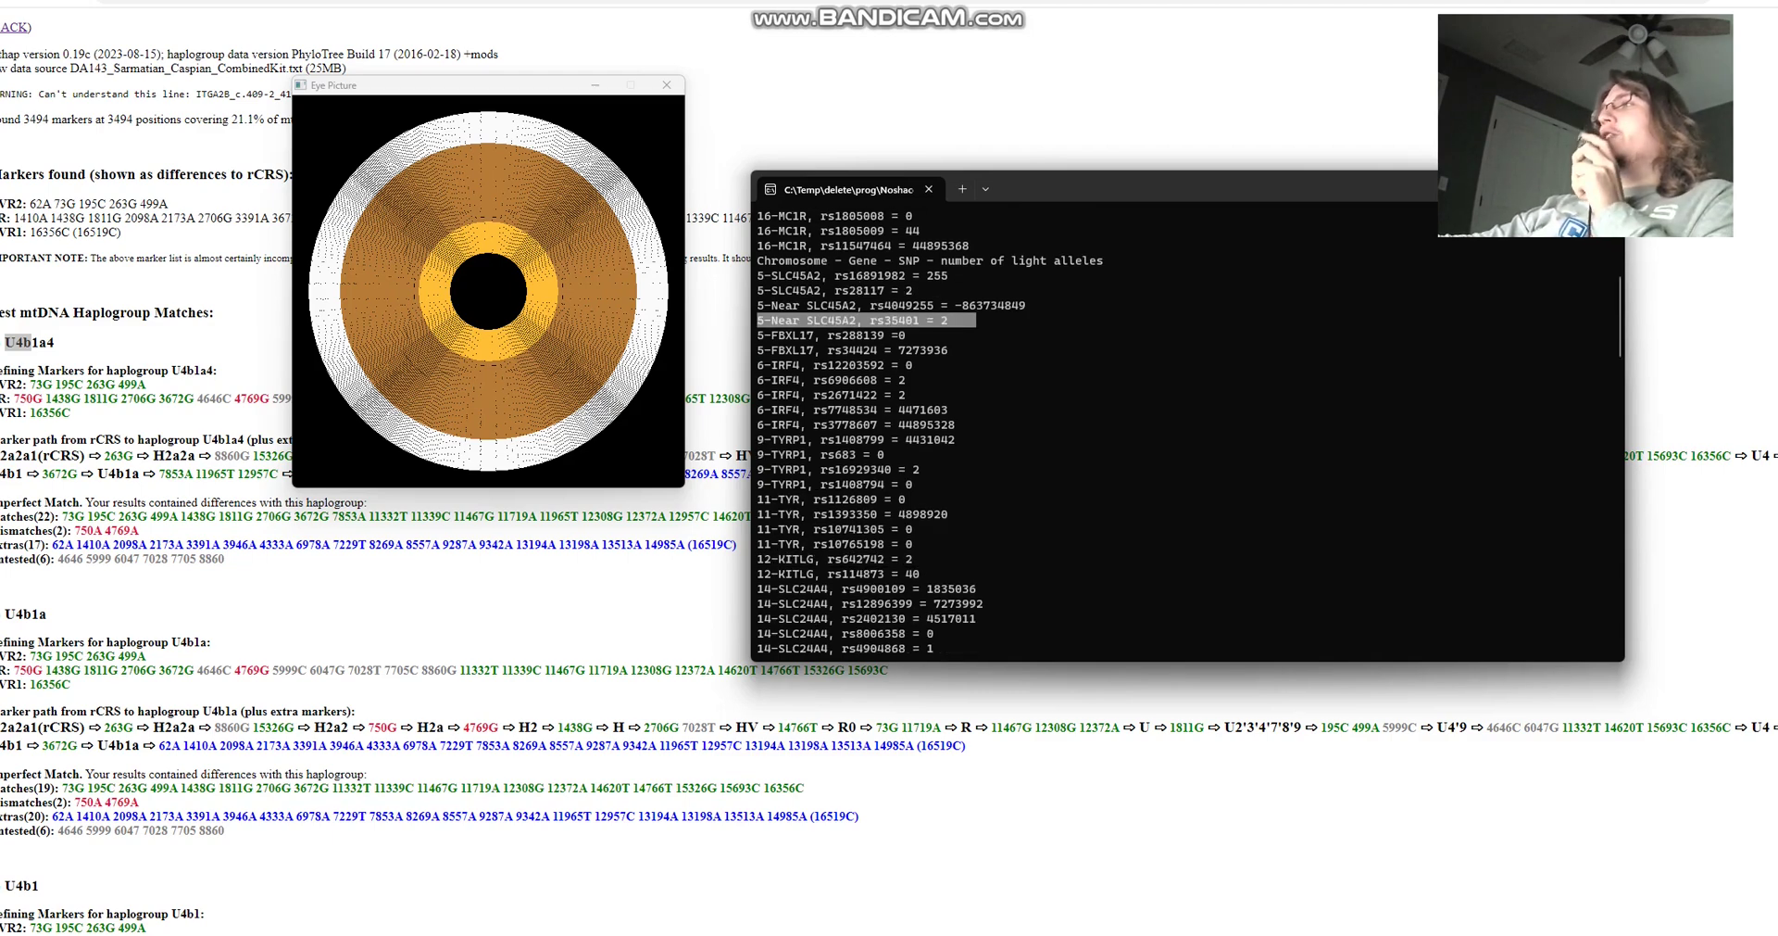
# Step: Compare the light hair allele values of SLC45A2 rs28777 and rs16891982 and IRF4 rs7773324 at the start of the output
pyautogui.scroll(7, 1188, 431)
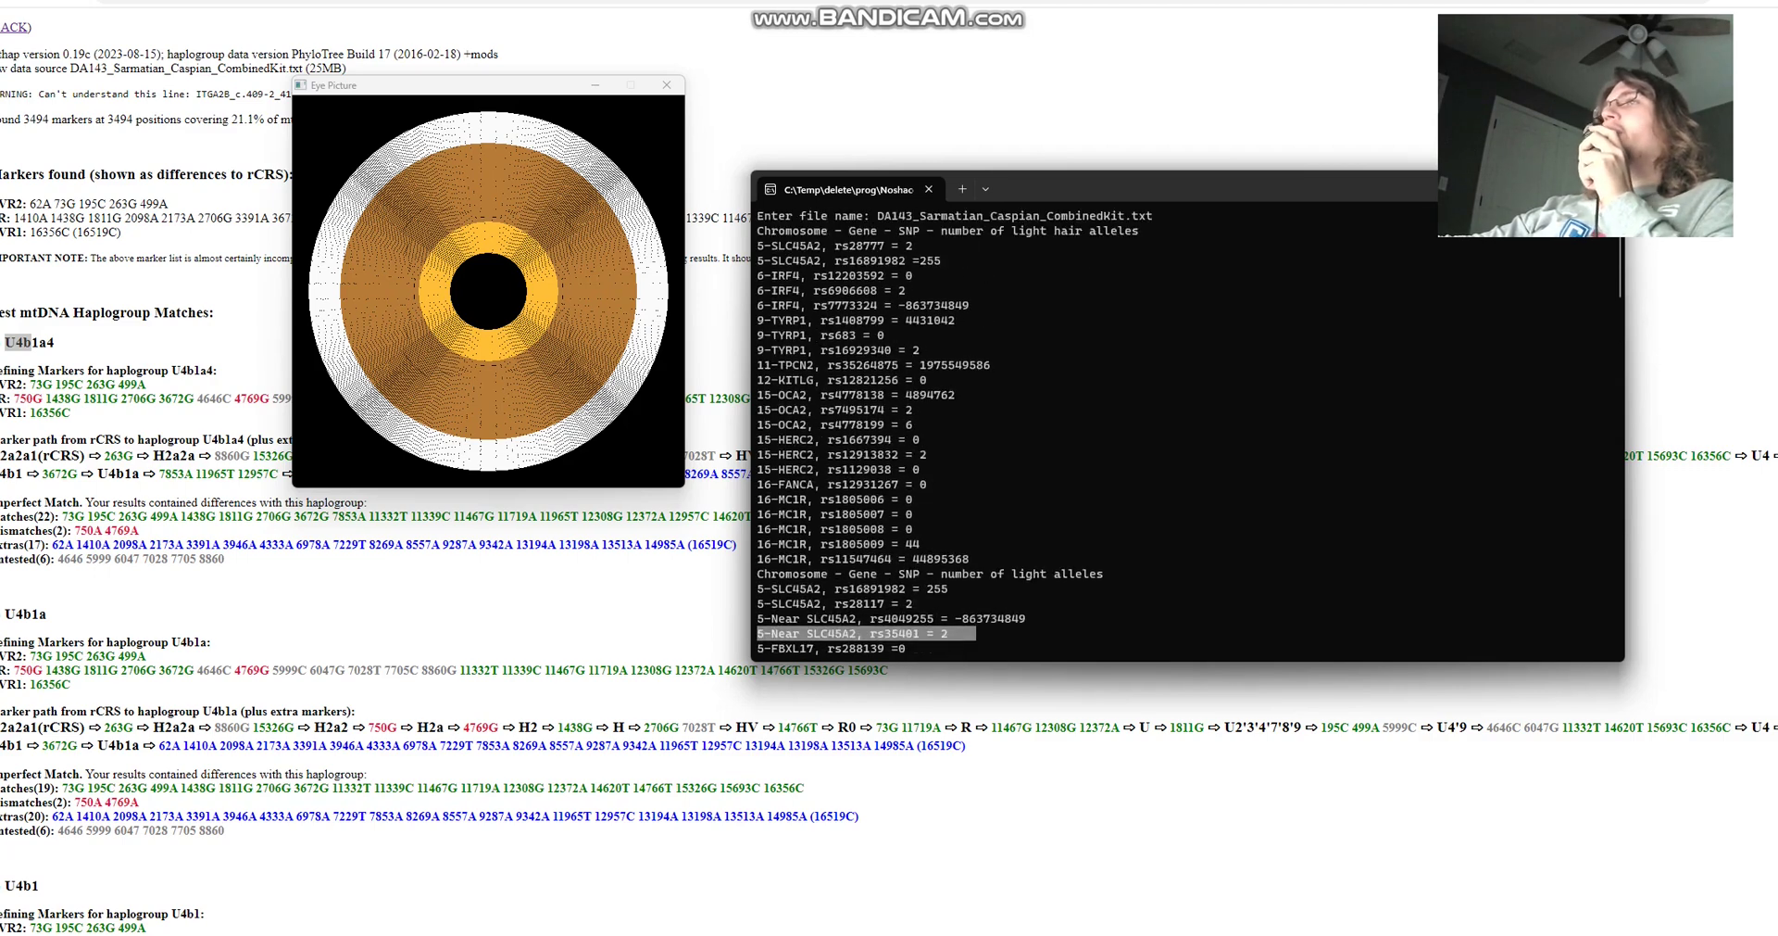
pyautogui.moveTo(954, 246); pyautogui.dragTo(793, 245)
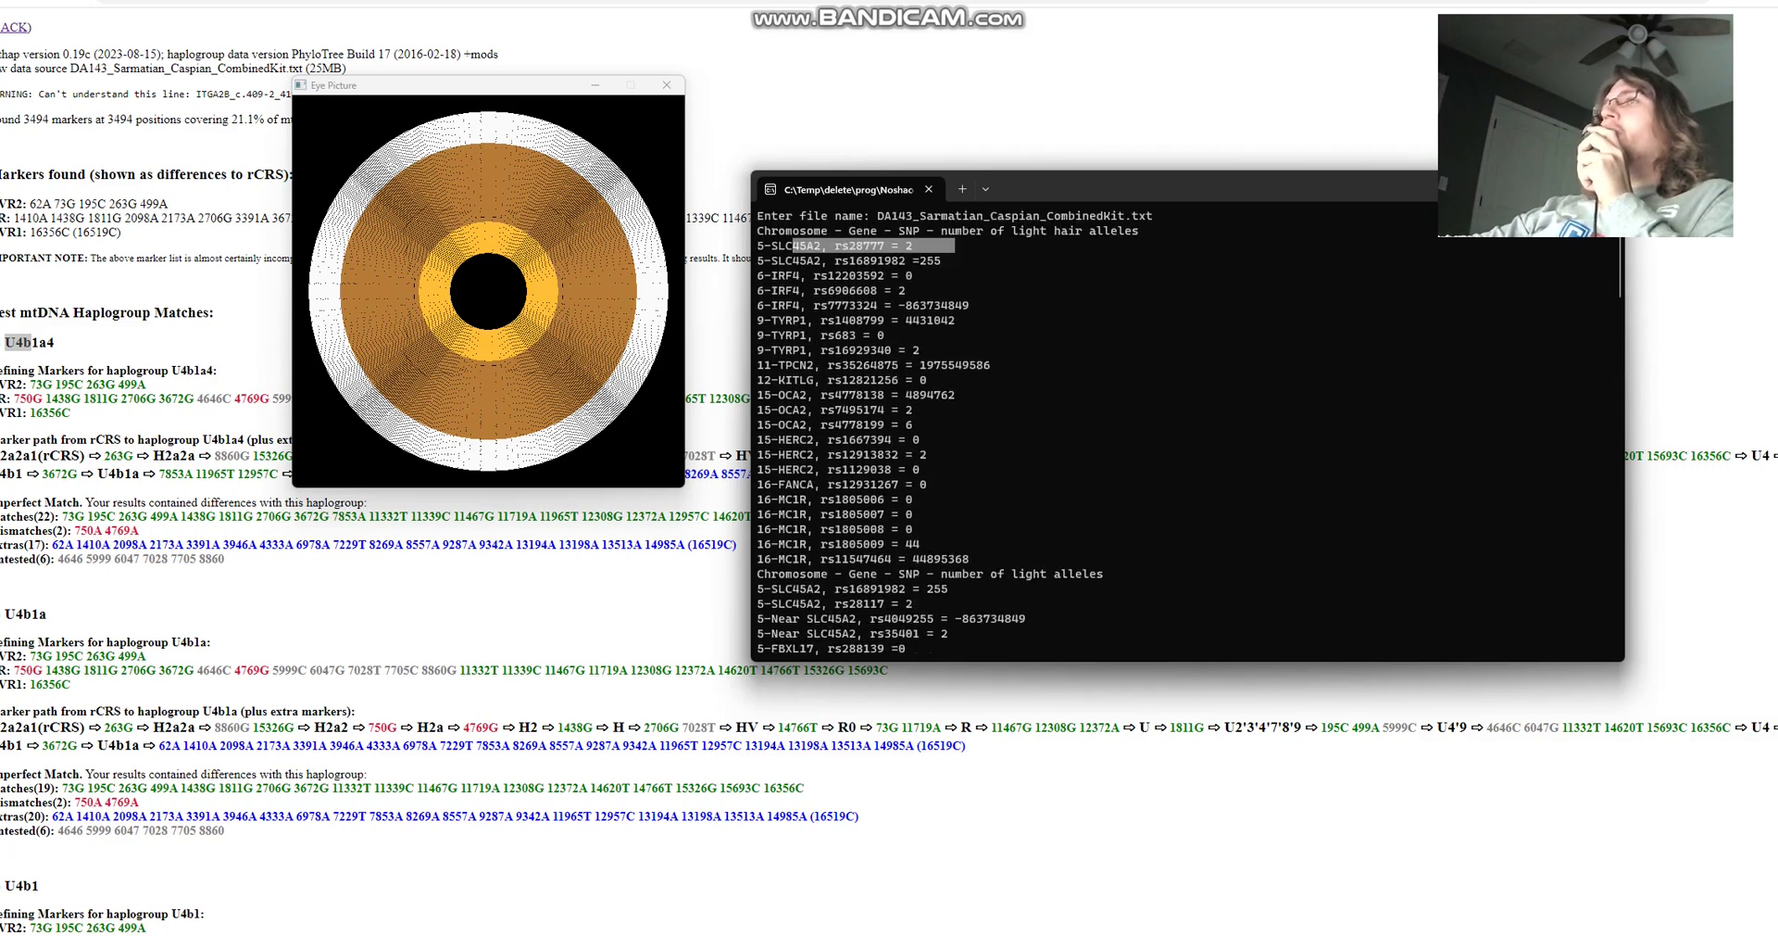
pyautogui.moveTo(914, 260); pyautogui.dragTo(969, 261)
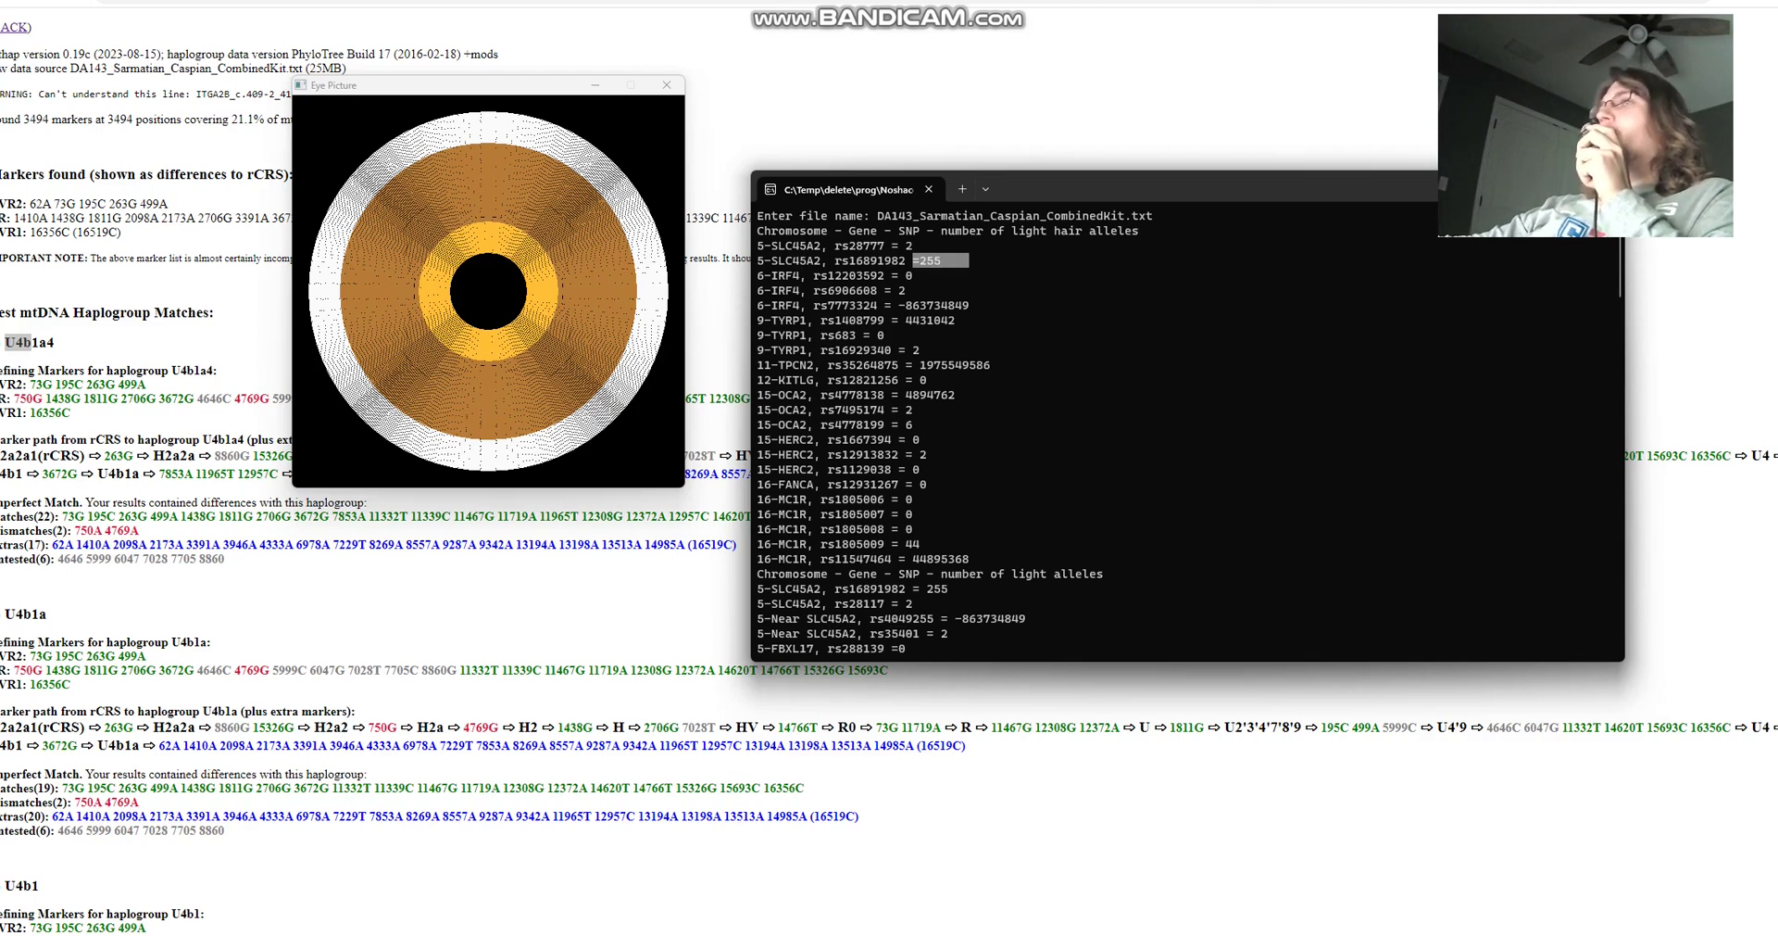
pyautogui.moveTo(901, 245); pyautogui.dragTo(934, 246)
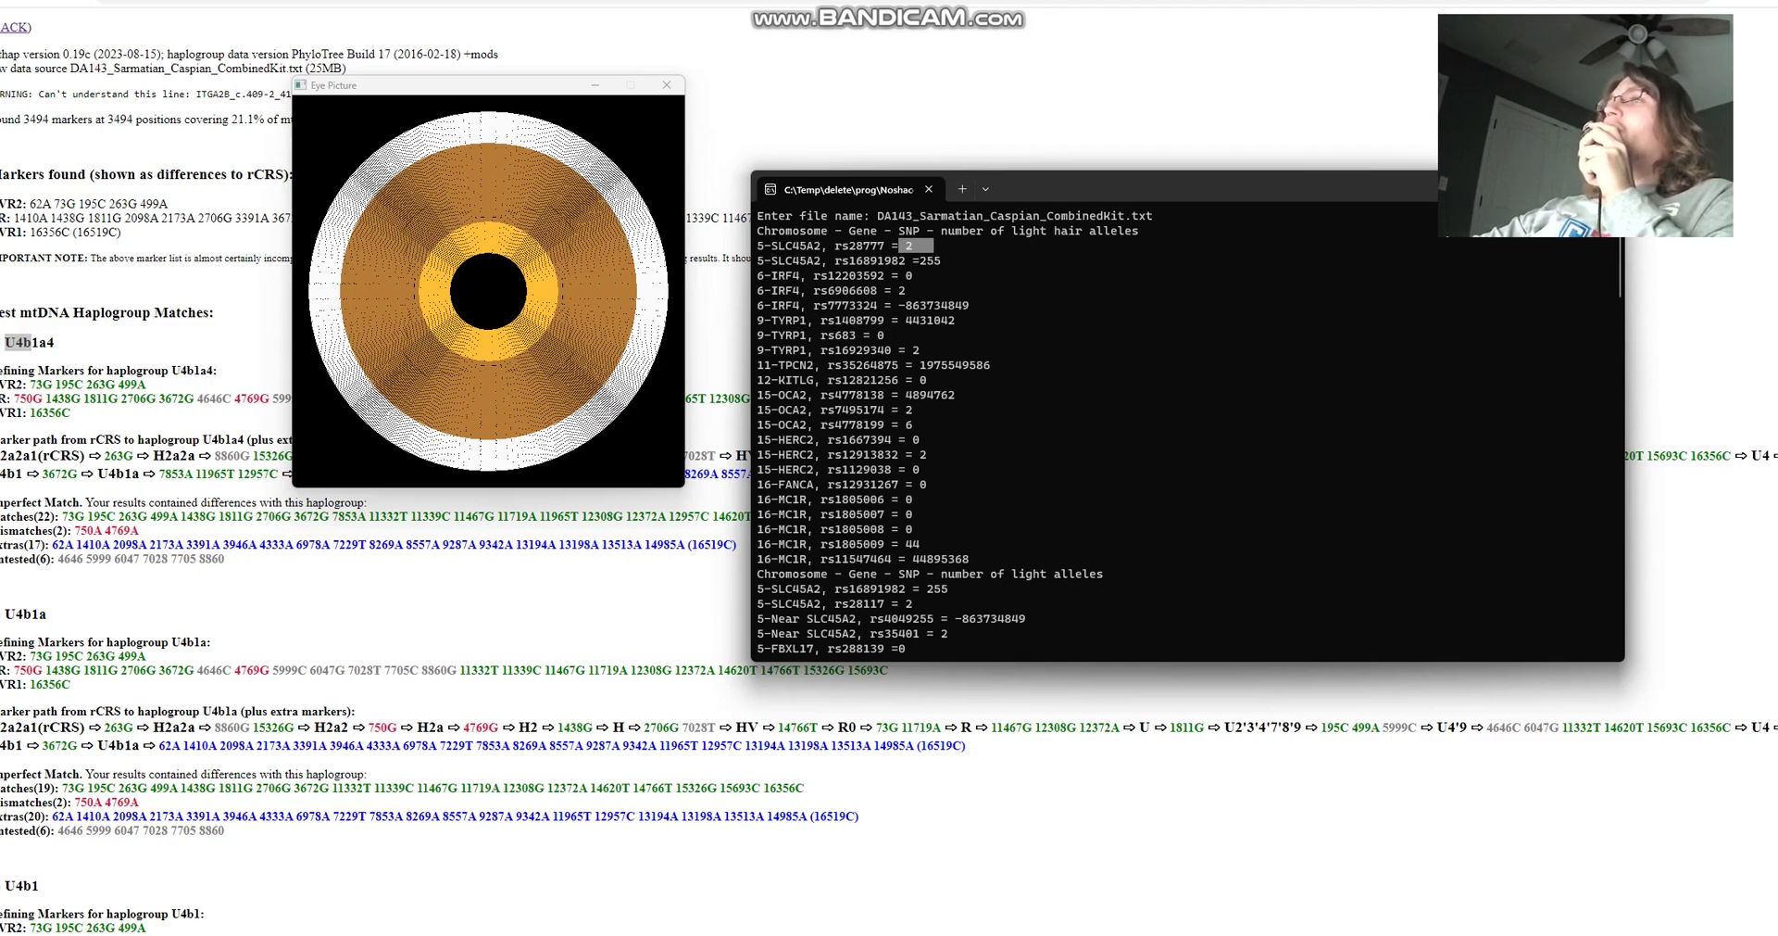
pyautogui.moveTo(921, 260); pyautogui.dragTo(967, 261)
pyautogui.moveTo(899, 305); pyautogui.dragTo(1009, 305)
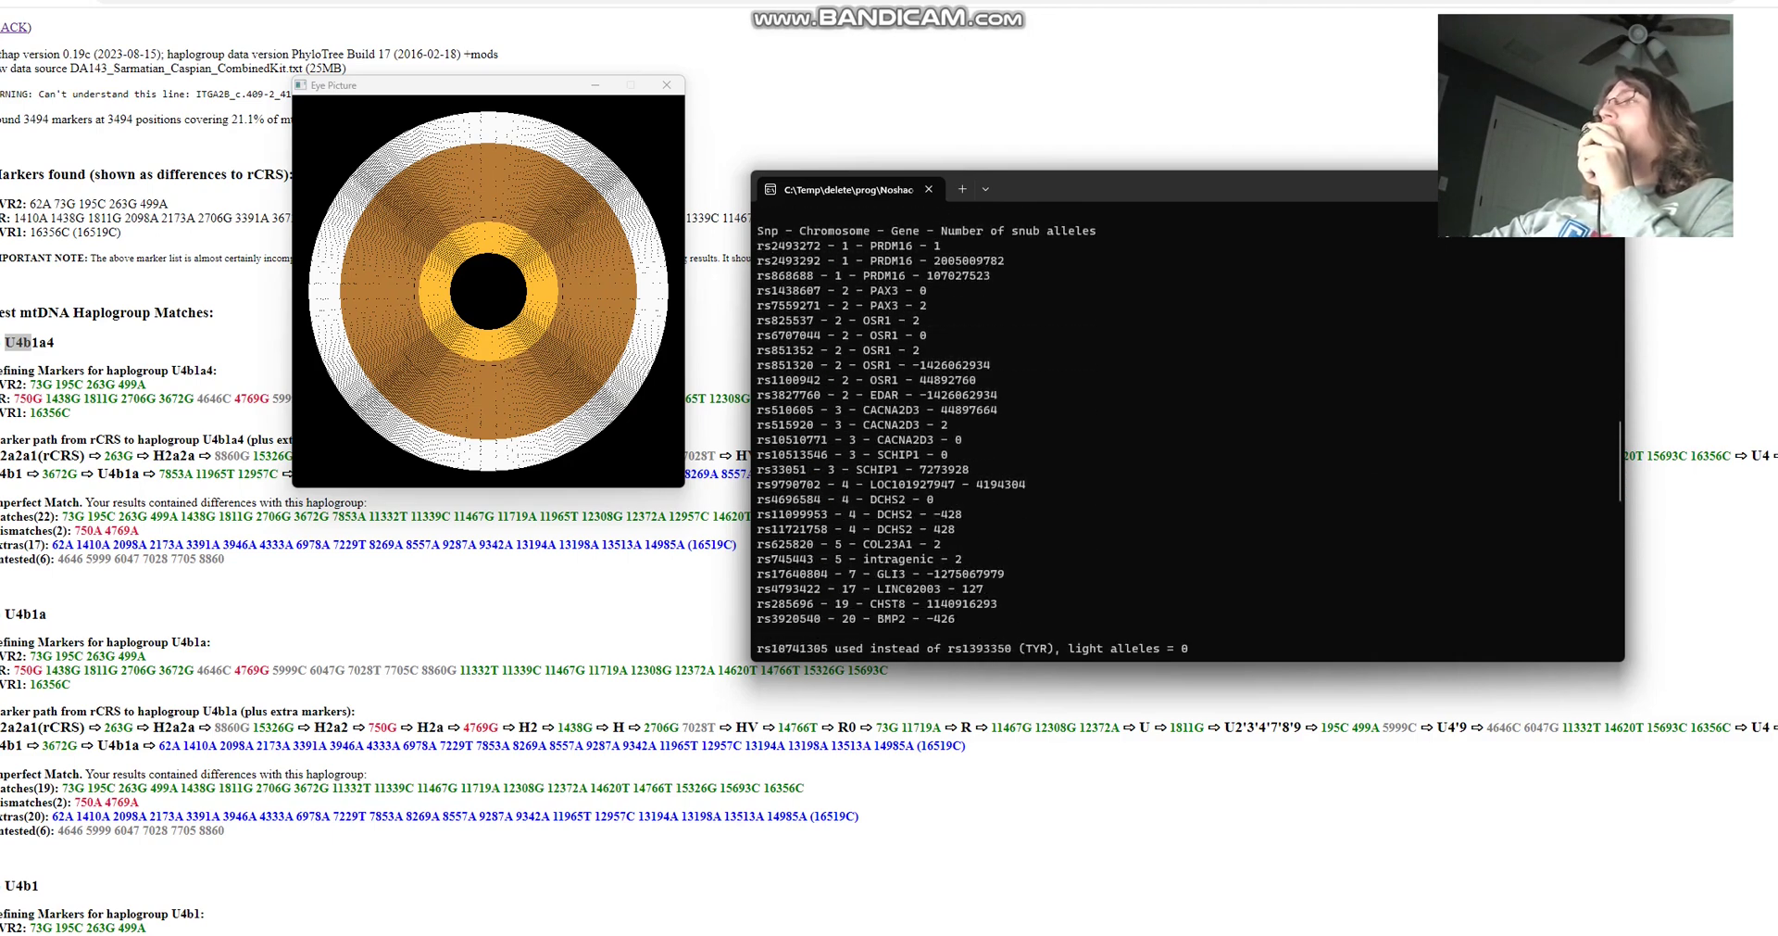
# Step: Compare the HERC2 entries rs1667394, rs12913832 and rs1129038 in the light allele list
pyautogui.scroll(7, 1186, 430)
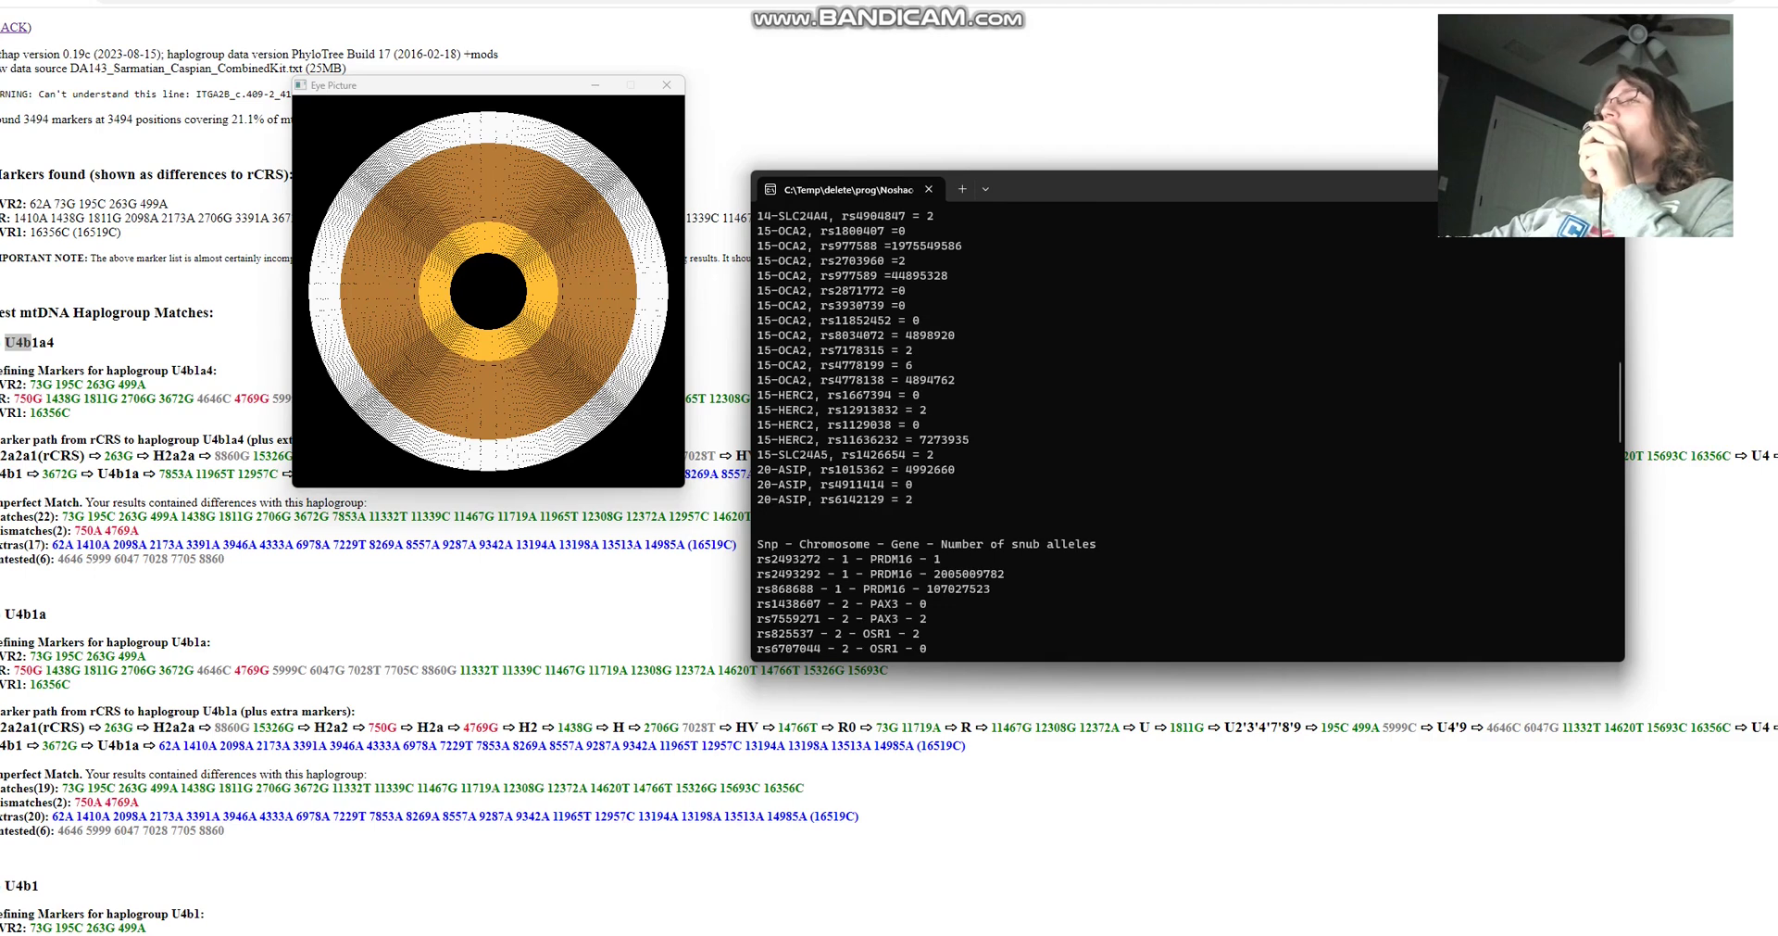
pyautogui.moveTo(829, 395); pyautogui.dragTo(1004, 394)
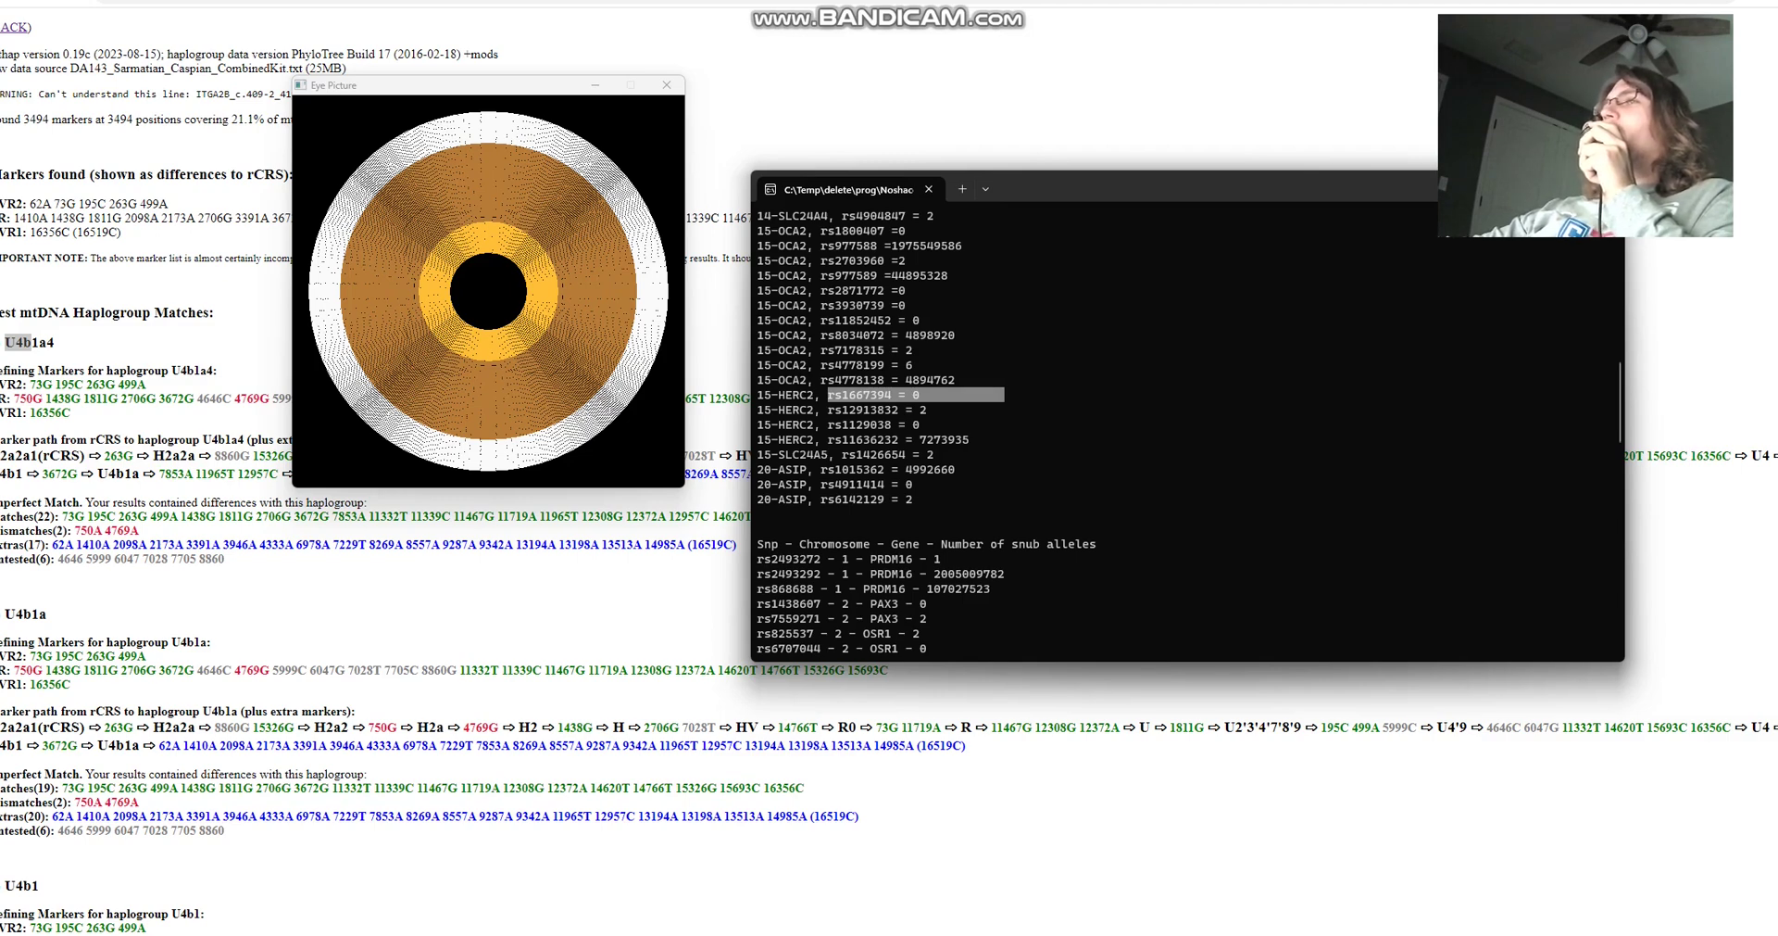
pyautogui.moveTo(828, 409); pyautogui.dragTo(983, 394)
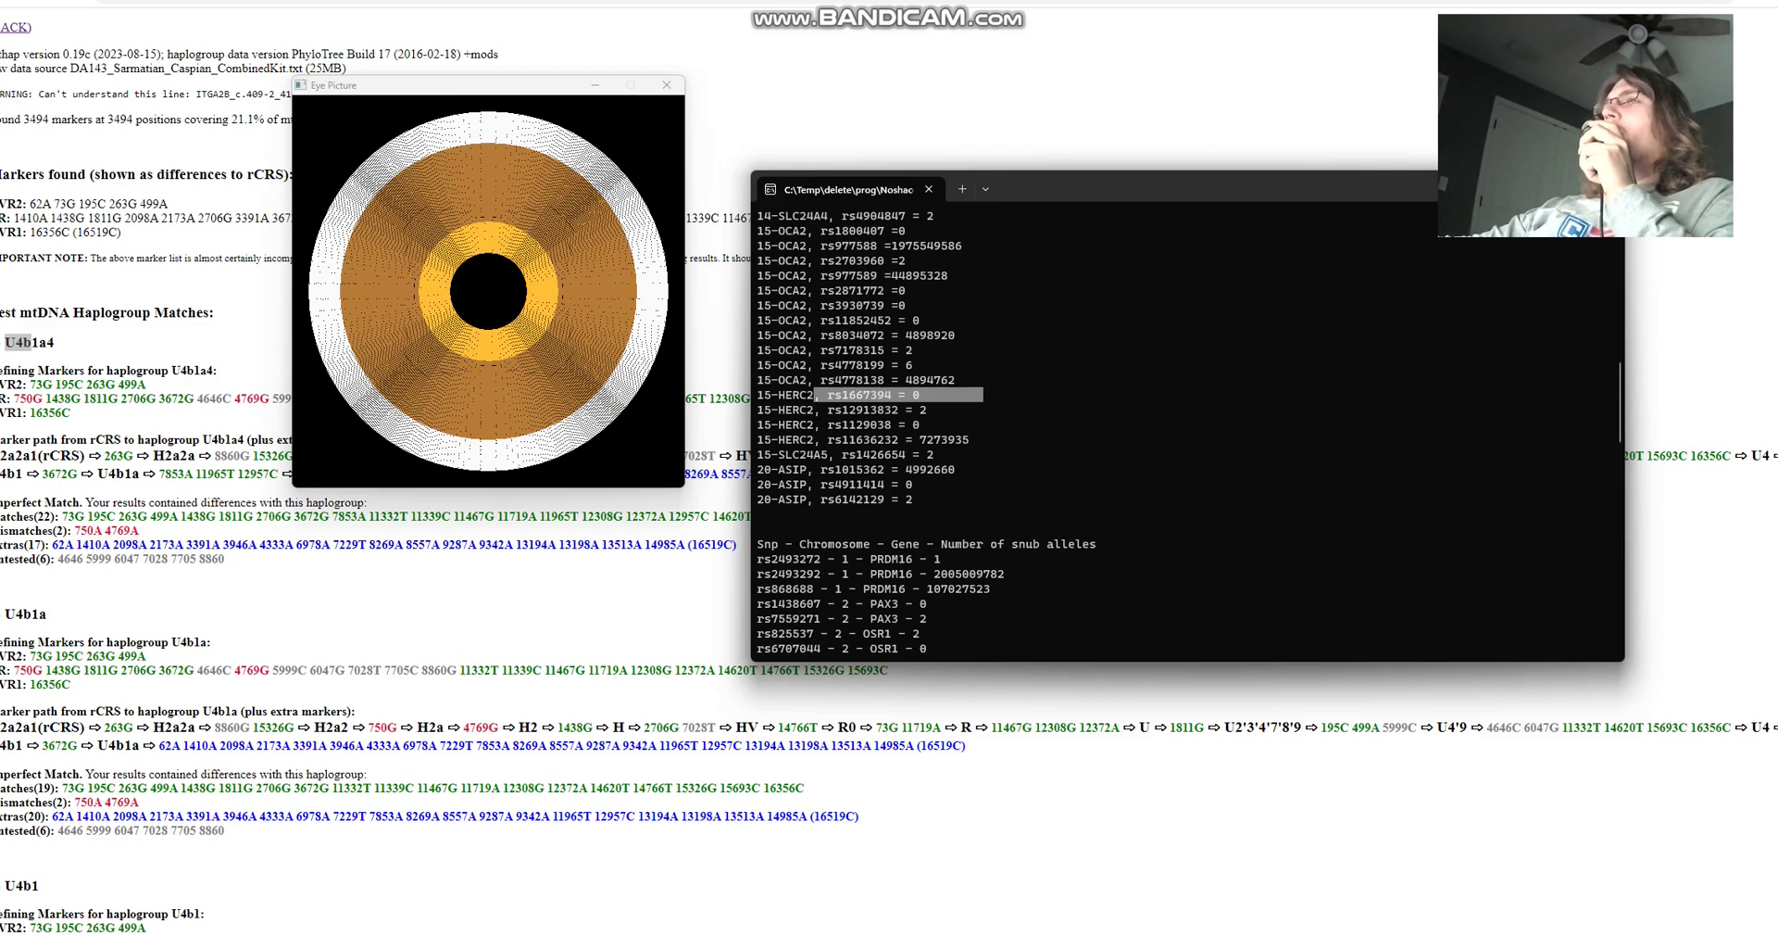
pyautogui.moveTo(962, 409); pyautogui.dragTo(822, 410)
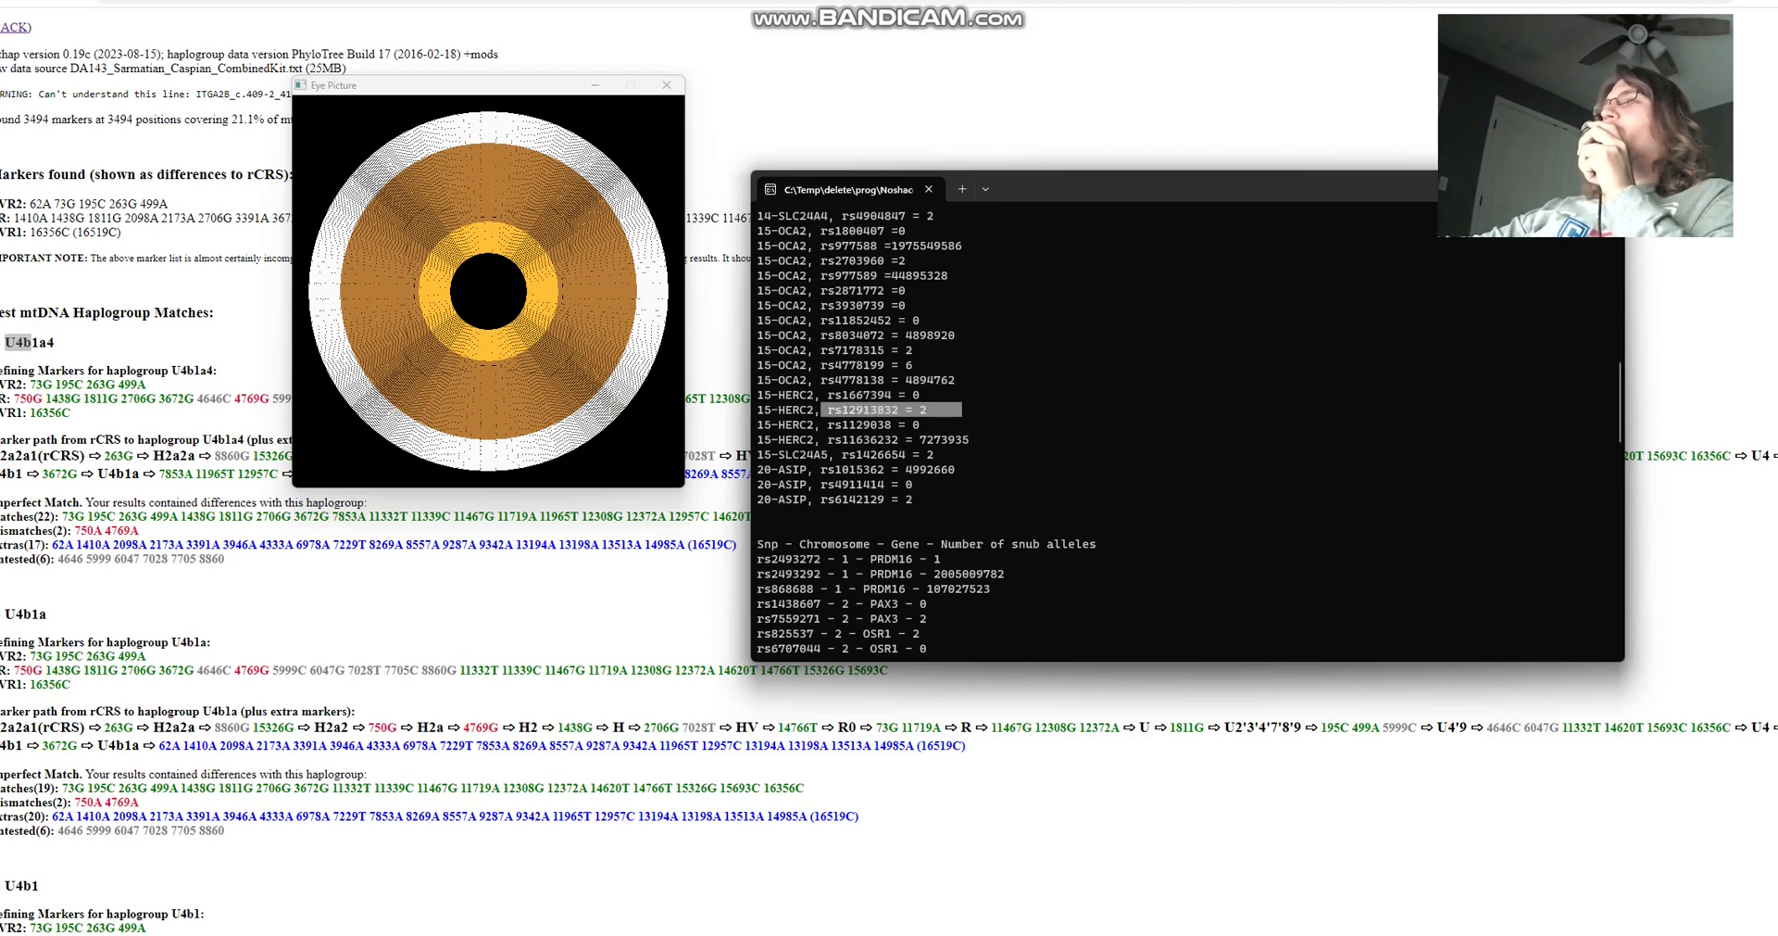
pyautogui.moveTo(962, 395)
pyautogui.mouseDown()
pyautogui.moveTo(821, 394)
pyautogui.moveTo(949, 424)
pyautogui.mouseUp()
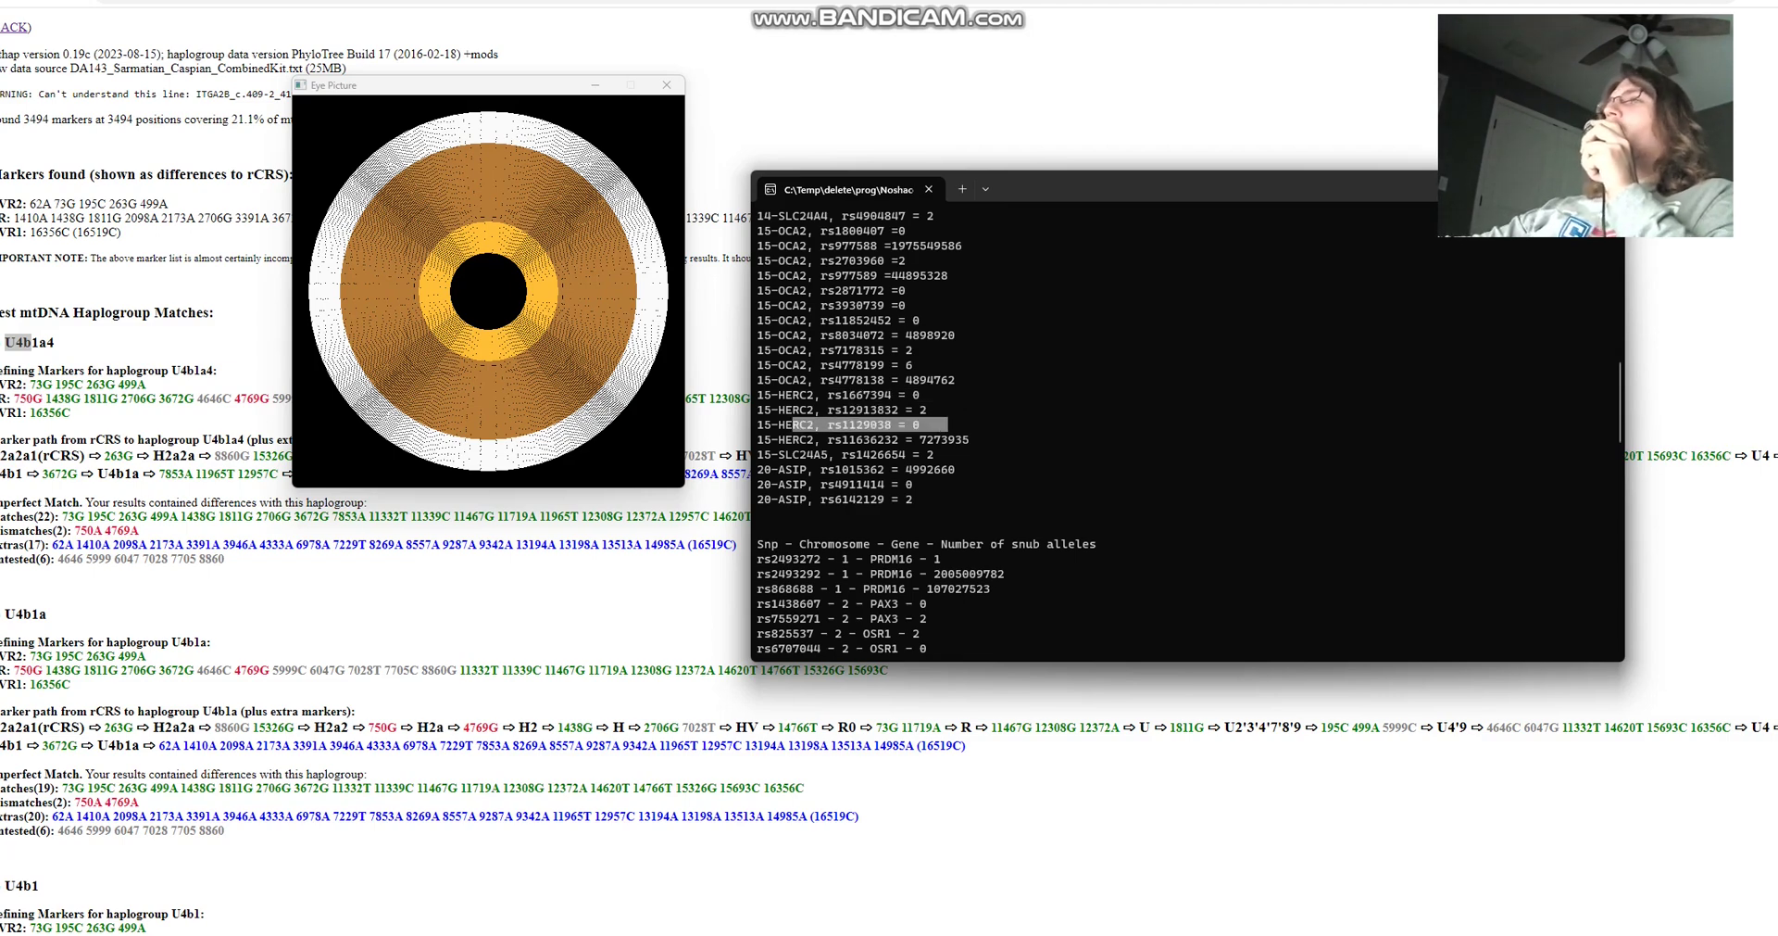
pyautogui.moveTo(822, 395); pyautogui.dragTo(1011, 395)
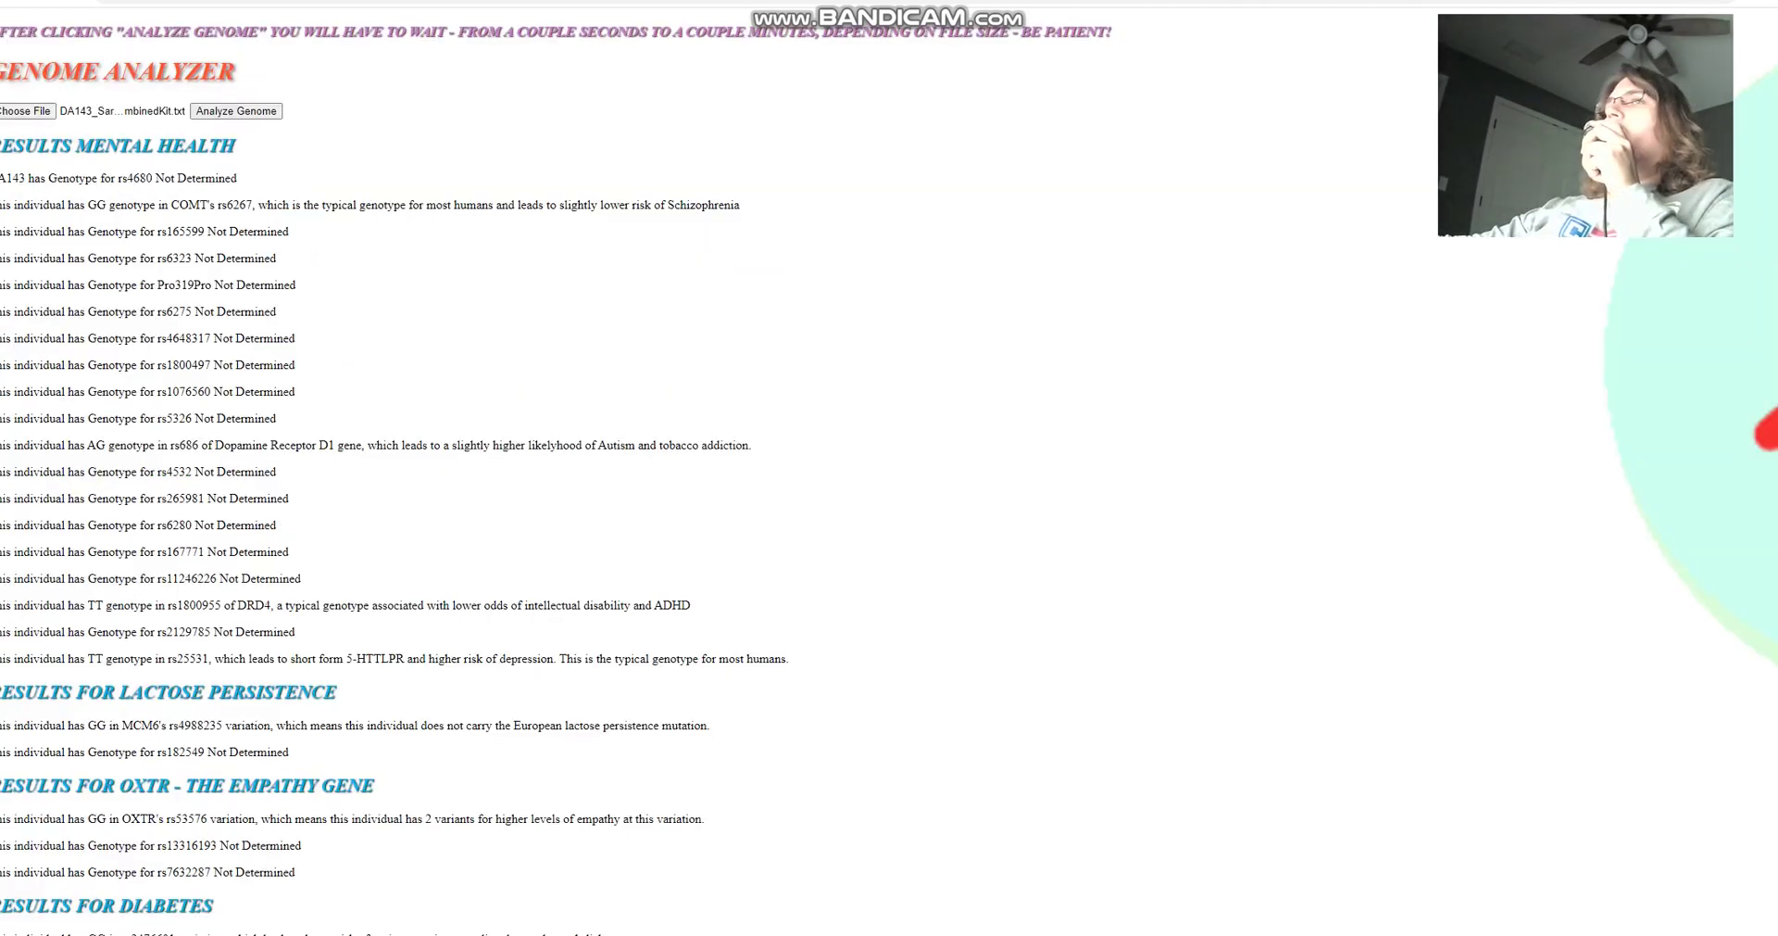
# Step: Compare the blue eye haplotype 1 result in the OCA2 panel with the HERC2 rs1667394 entry in the console
pyautogui.scroll(-15, 649, 463)
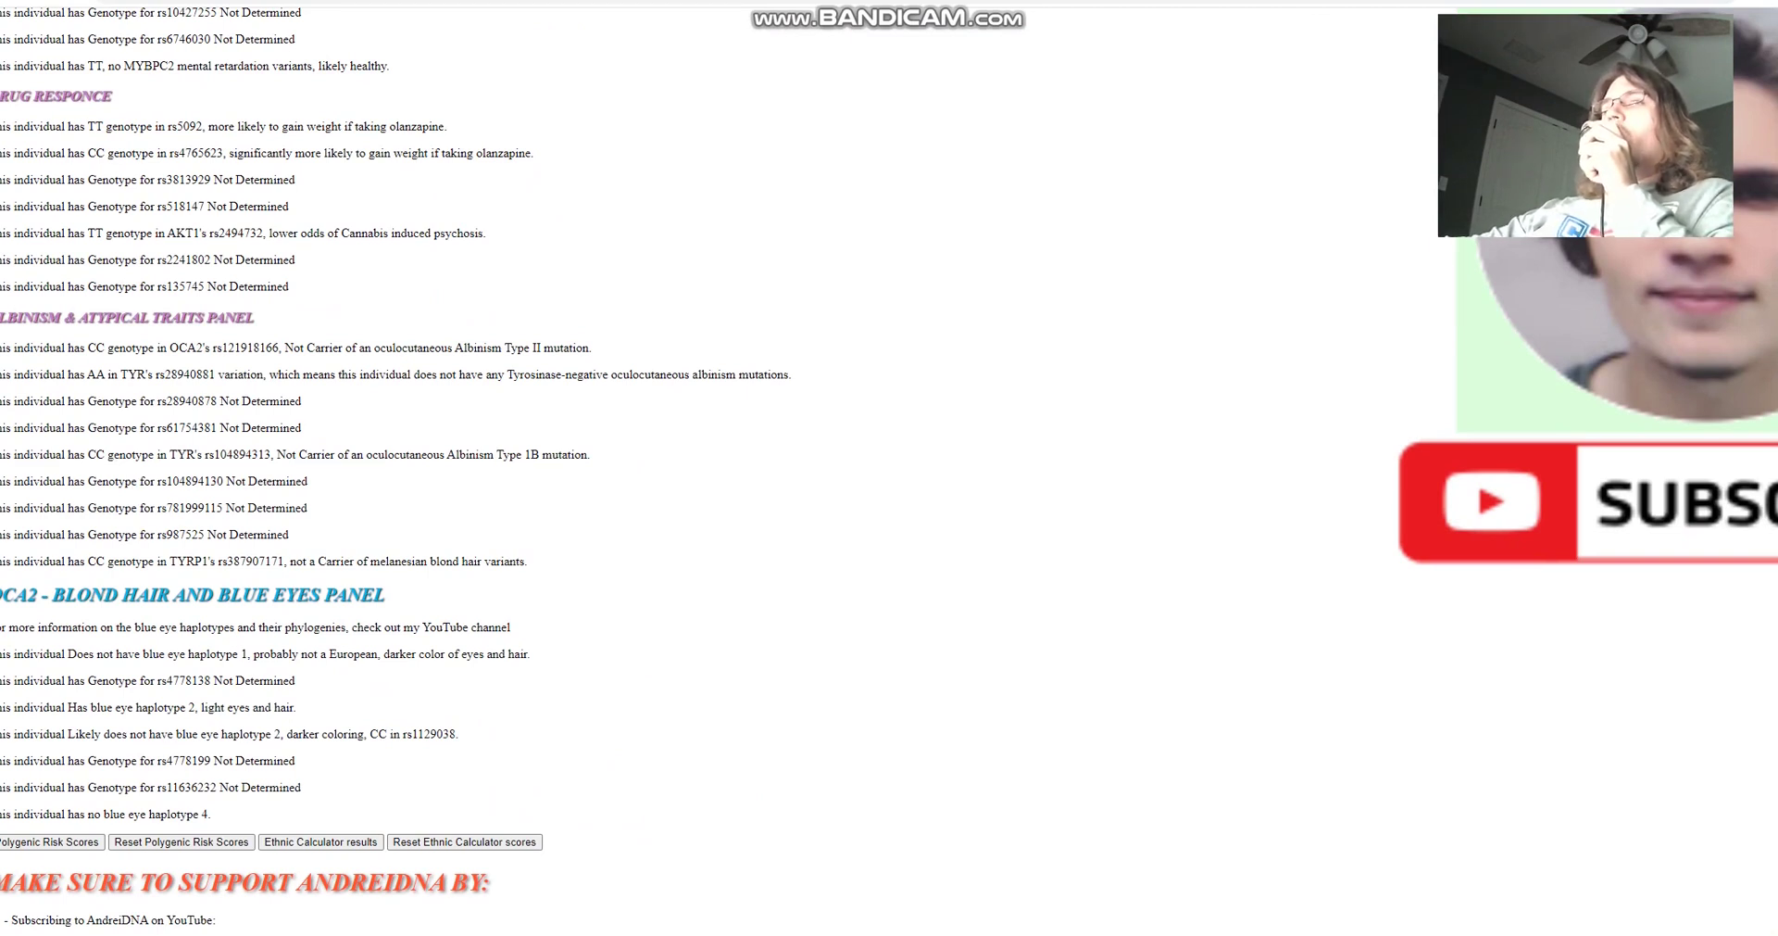
pyautogui.moveTo(67, 654); pyautogui.dragTo(260, 654)
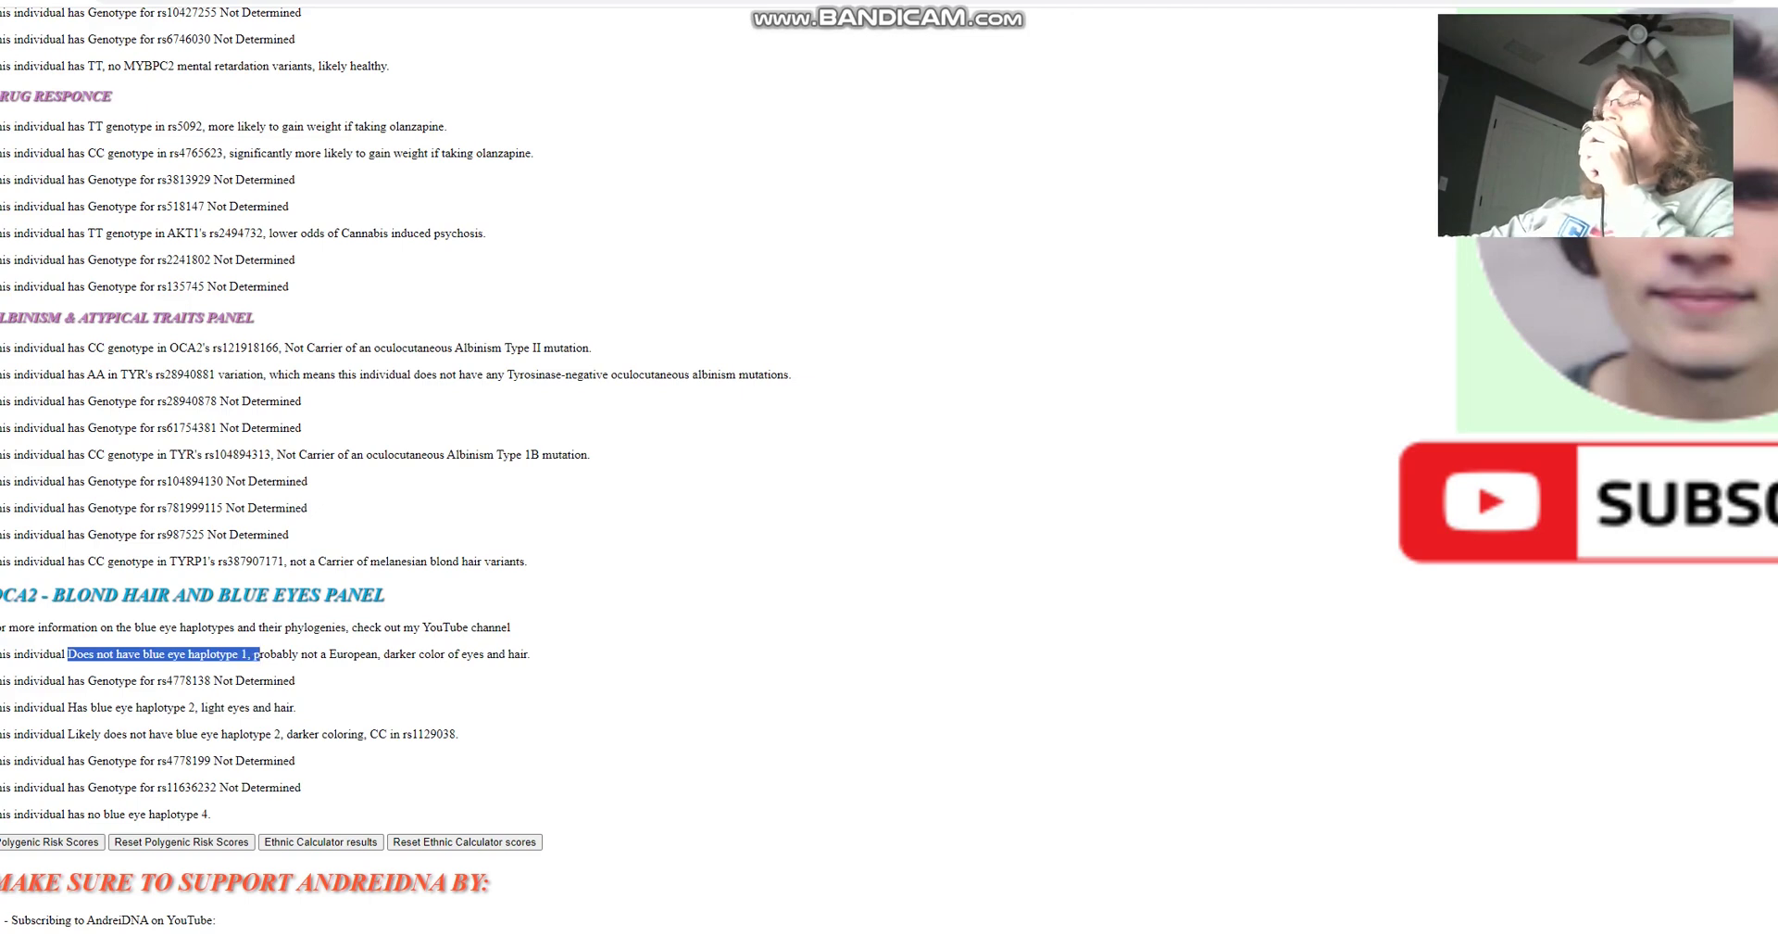
pyautogui.moveTo(1195, 934)
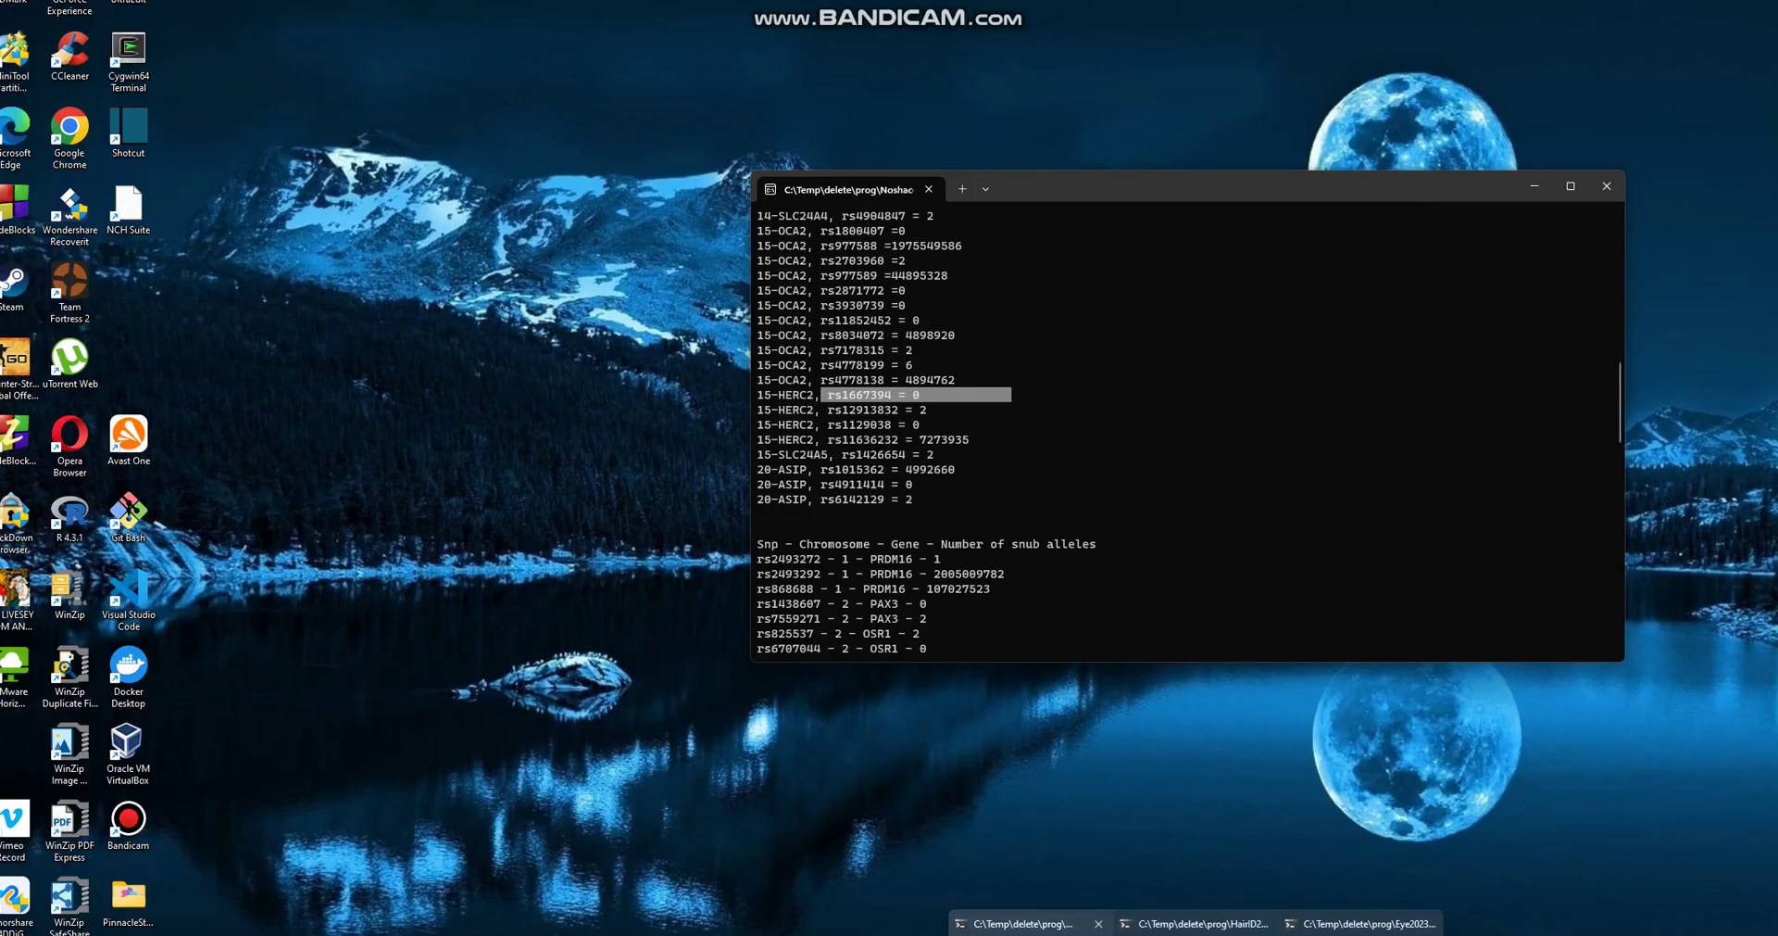
pyautogui.click(1023, 923)
pyautogui.moveTo(820, 395); pyautogui.dragTo(962, 394)
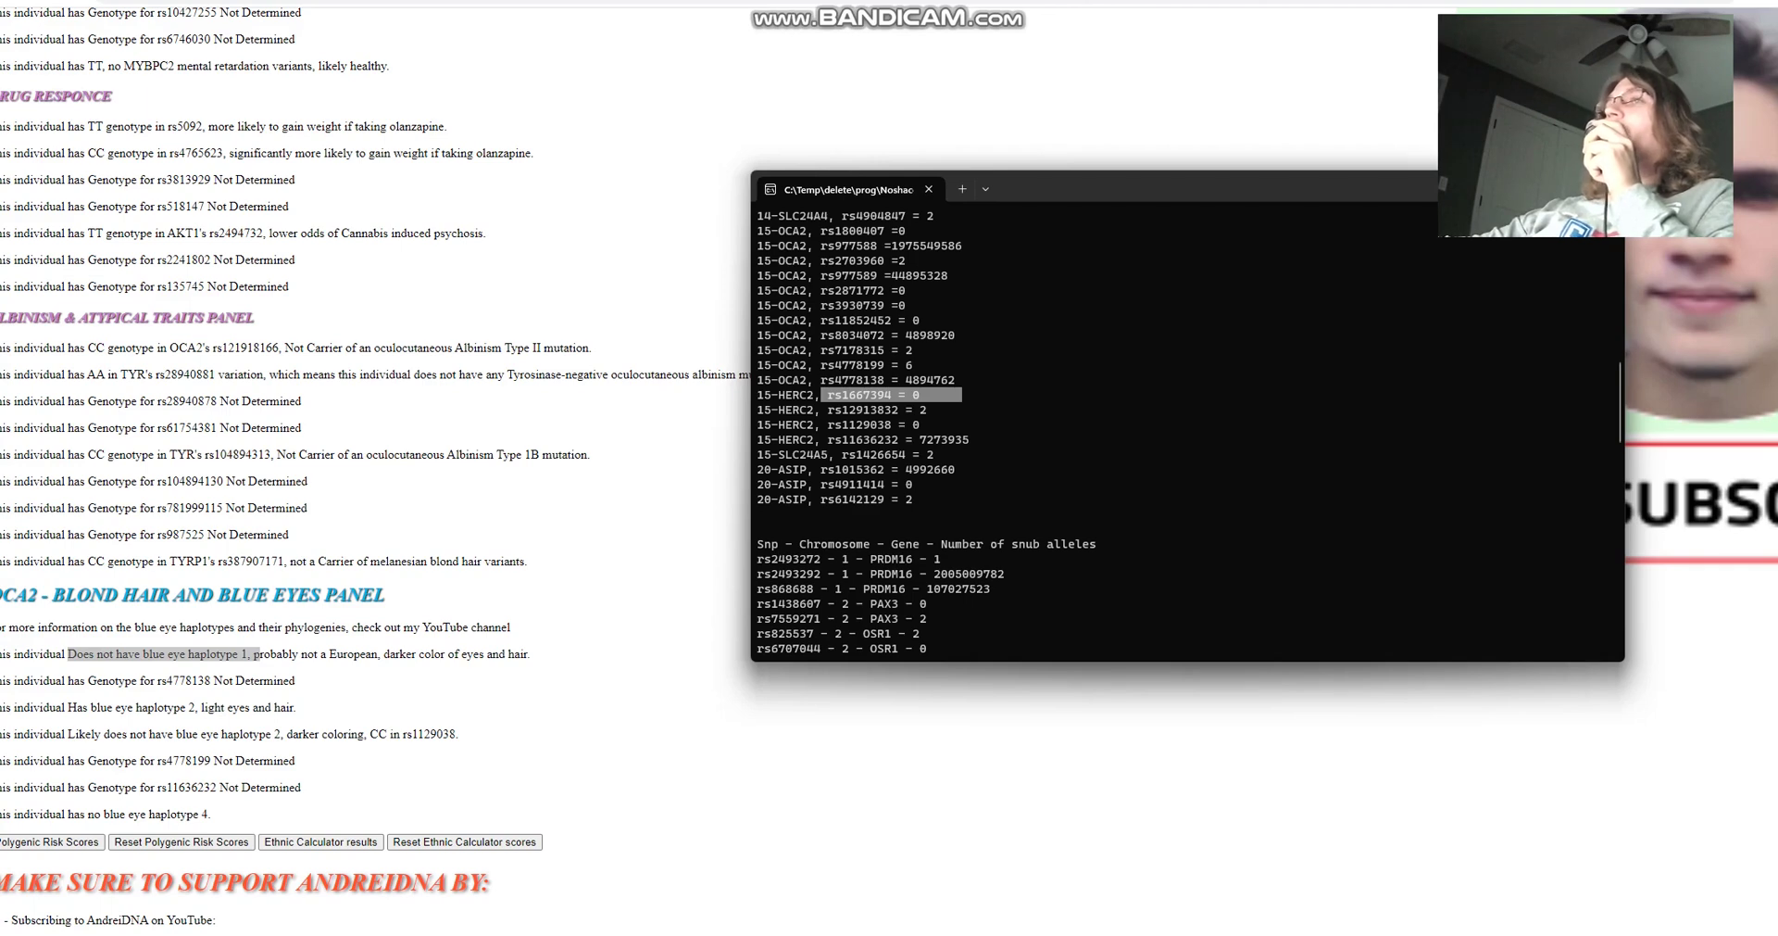
# Step: Compare the blue eye haplotype 2 result for rs1129038 with the matching HERC2 entry in the console
pyautogui.moveTo(102, 734); pyautogui.dragTo(458, 733)
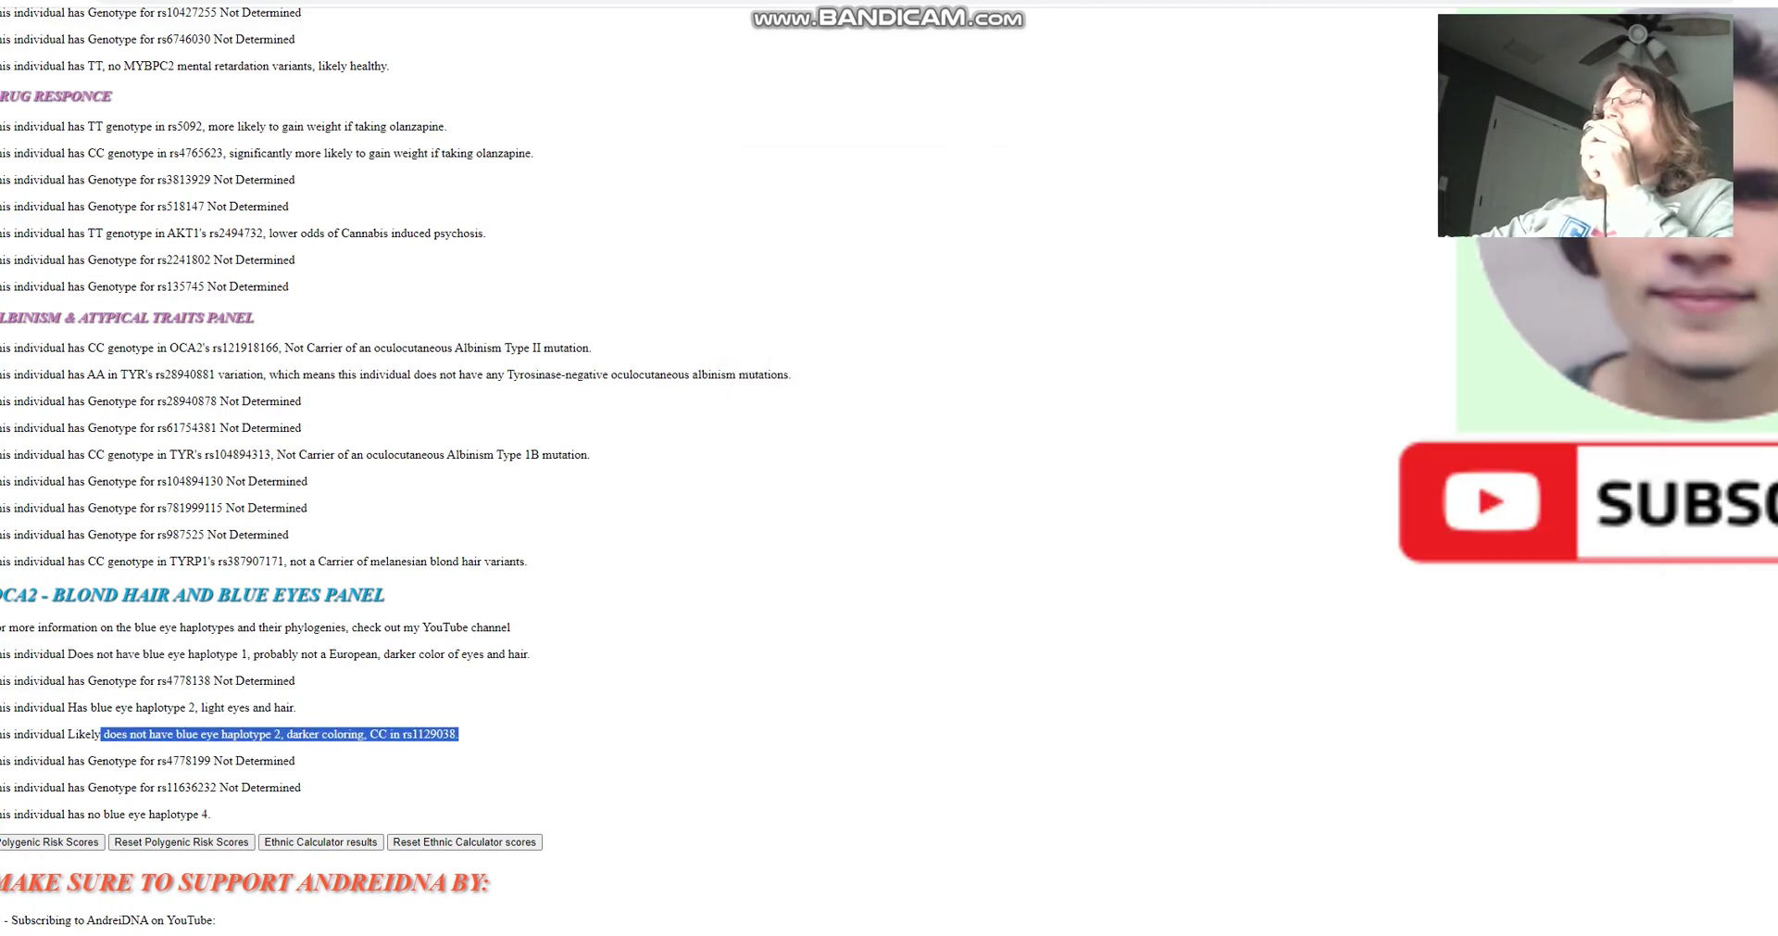
pyautogui.moveTo(1196, 932)
pyautogui.click(1028, 924)
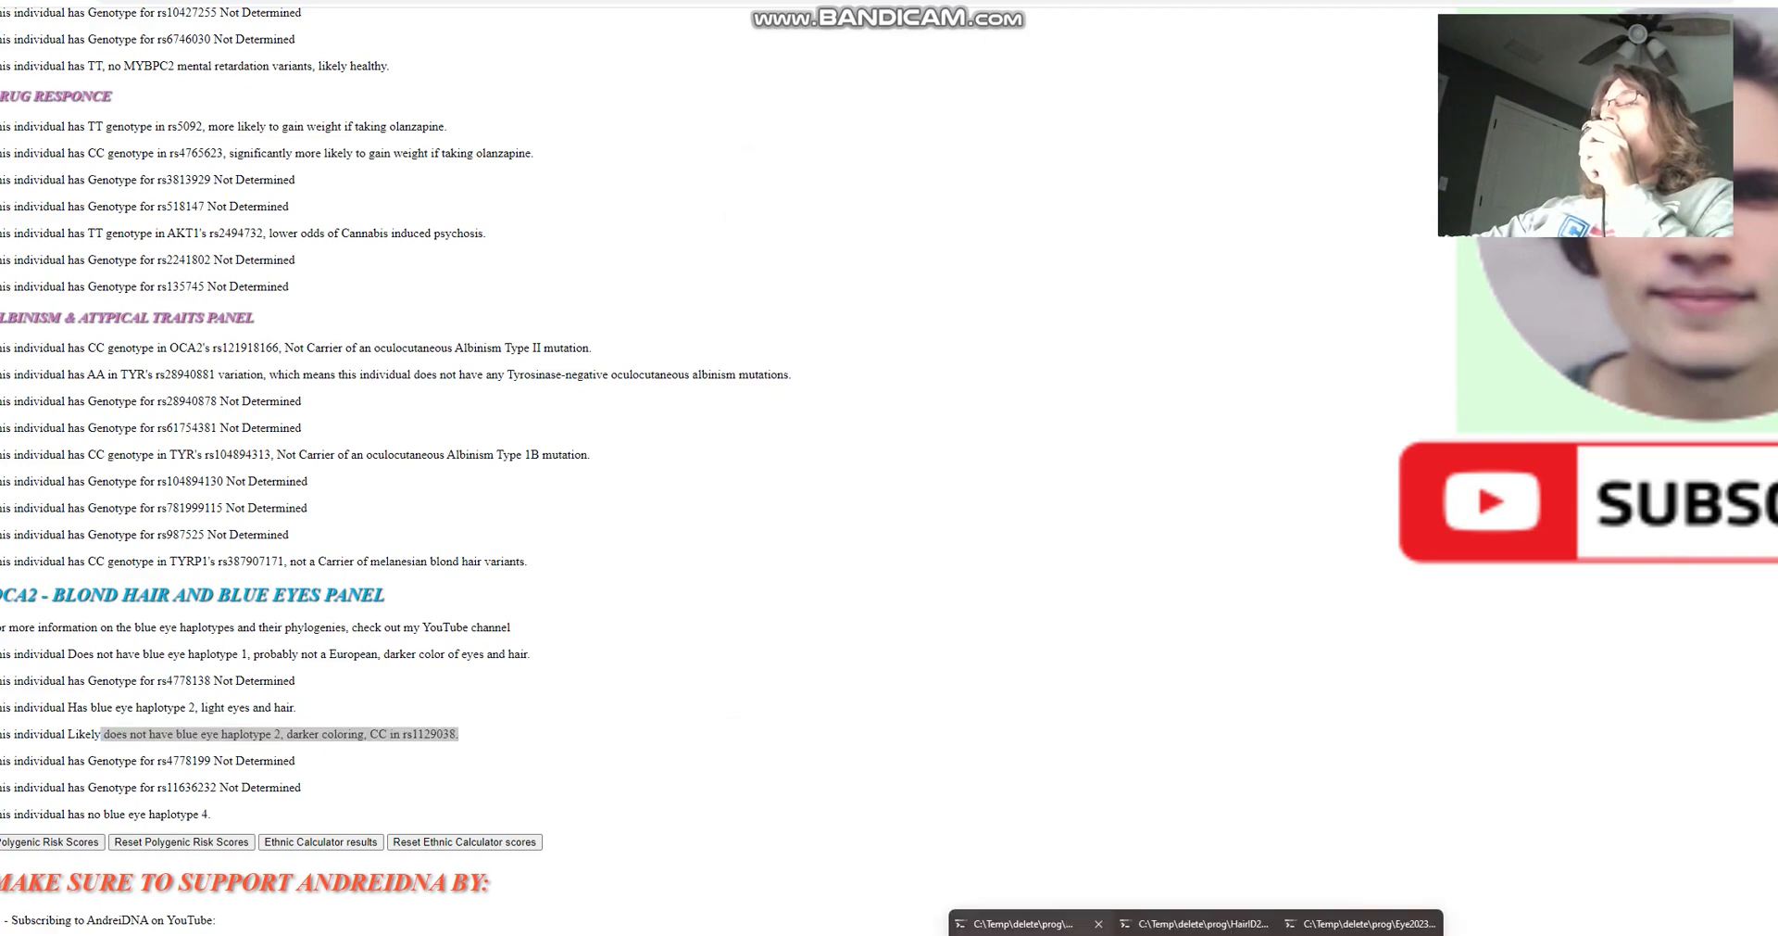
pyautogui.moveTo(807, 424); pyautogui.dragTo(962, 425)
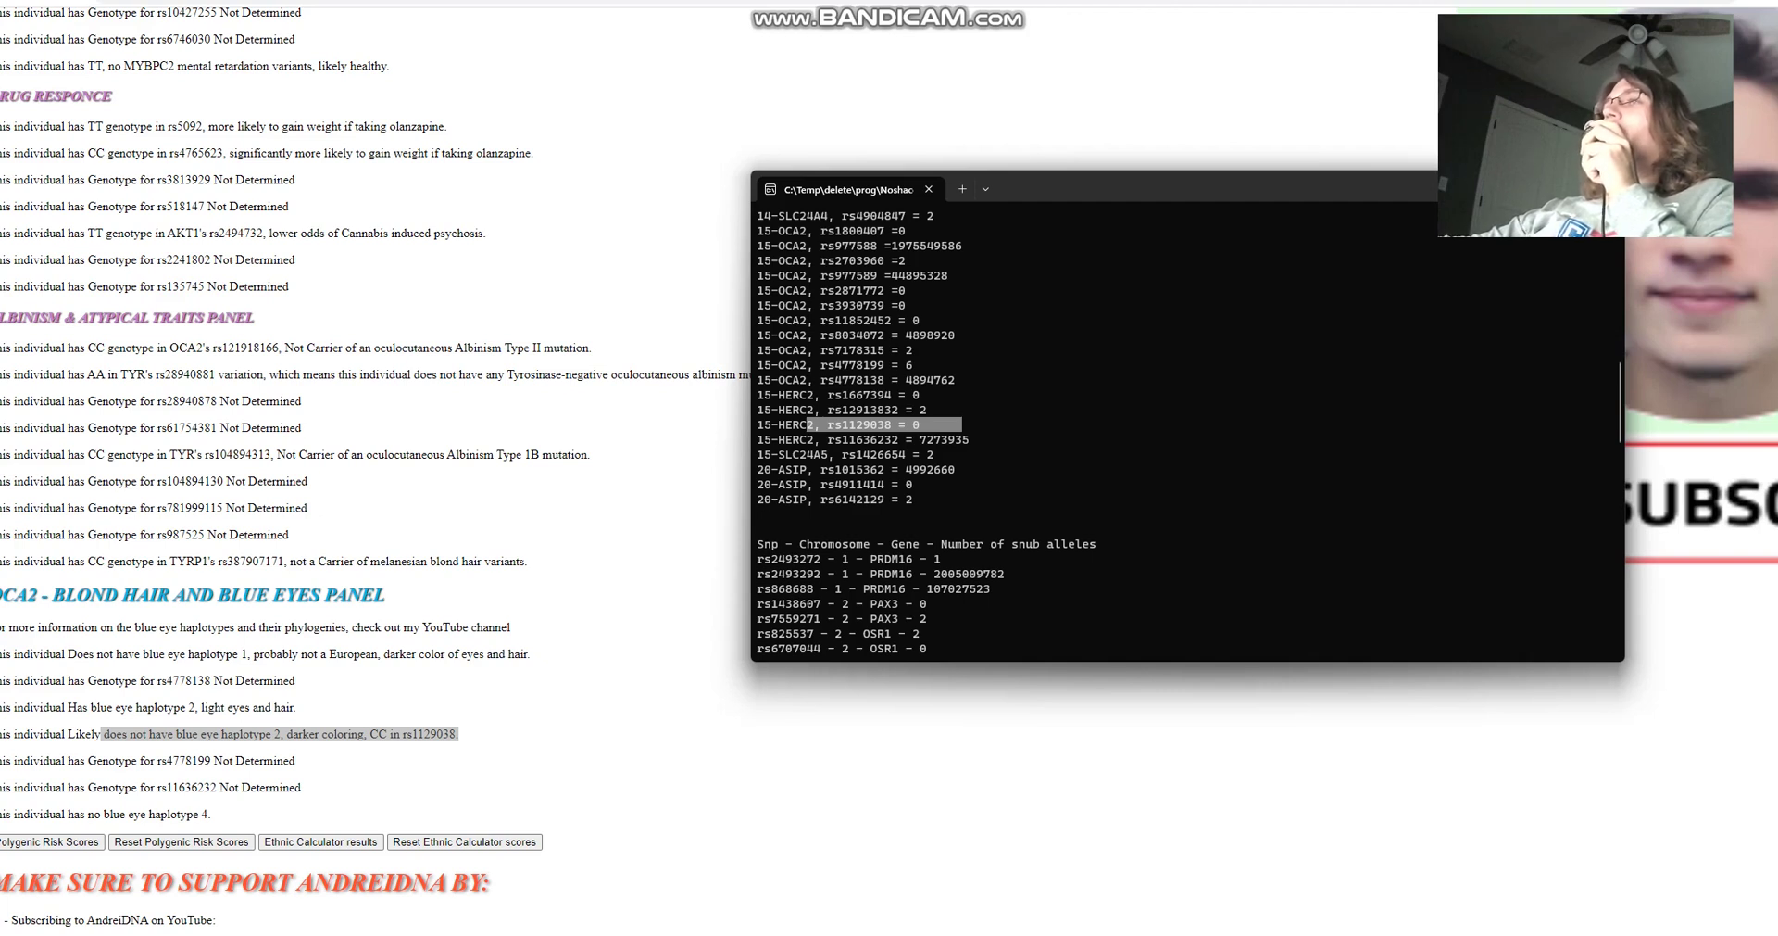
# Step: Highlight the HERC2 entries rs1667394, rs12913832 and rs1129038 together in the console, and minimize its window
pyautogui.moveTo(940, 409); pyautogui.dragTo(771, 425)
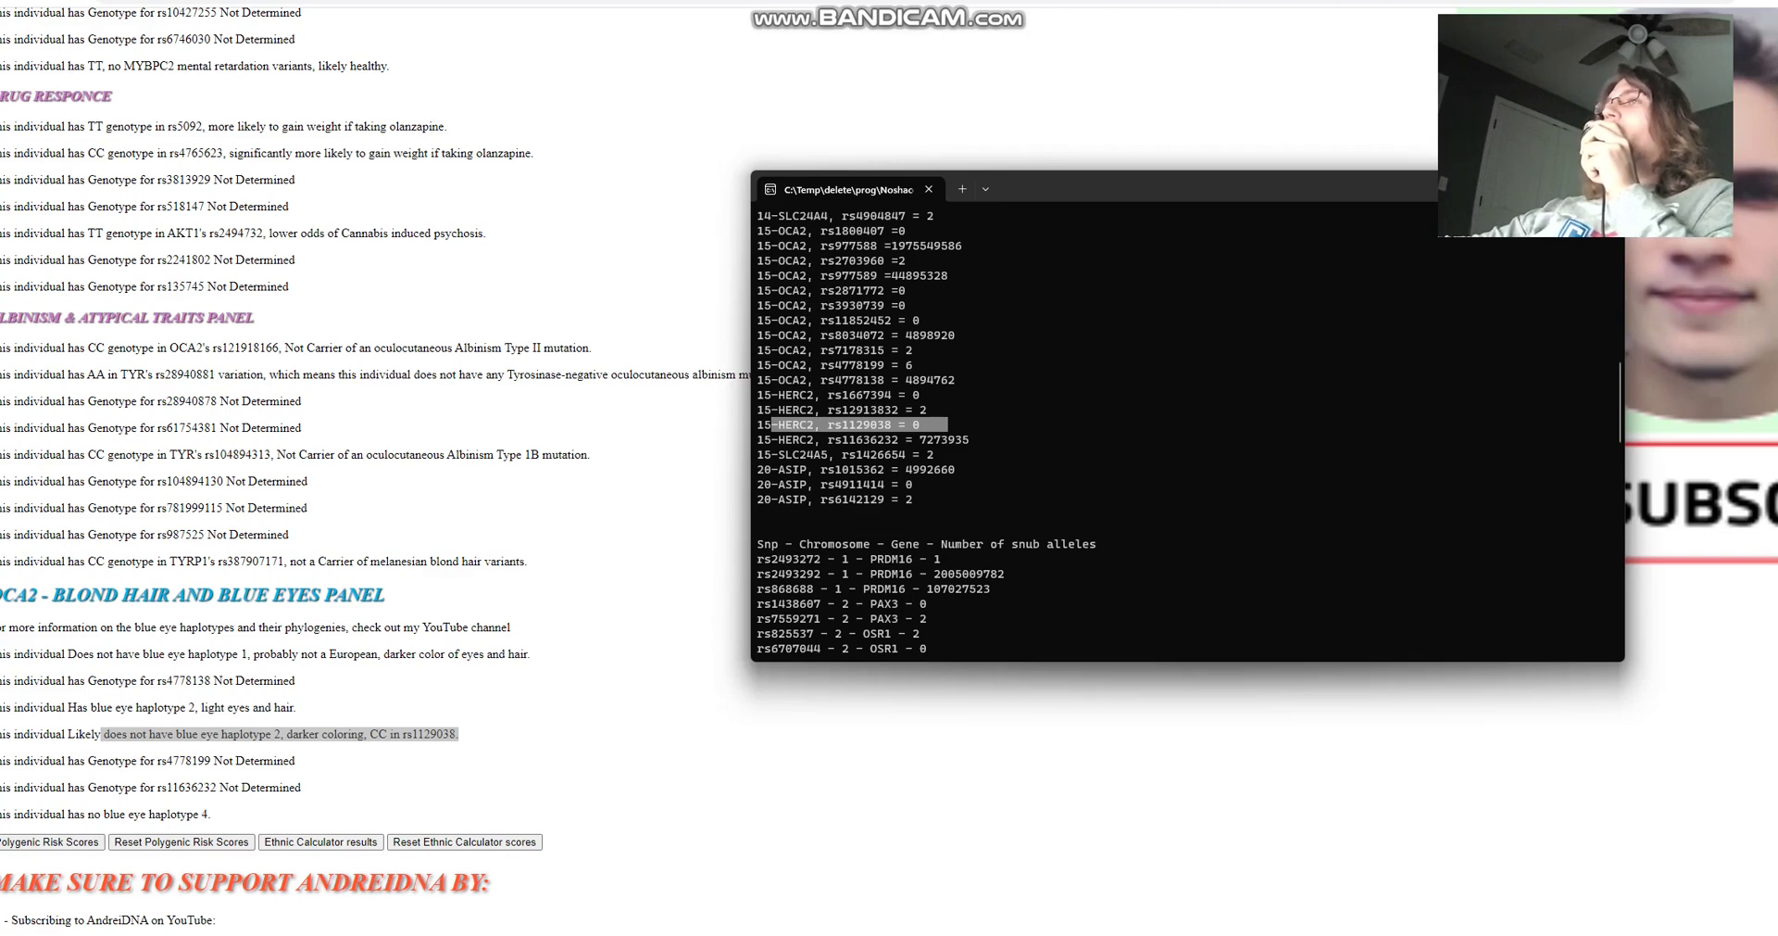
pyautogui.moveTo(1266, 191); pyautogui.dragTo(1110, 208)
pyautogui.moveTo(800, 442); pyautogui.dragTo(601, 412)
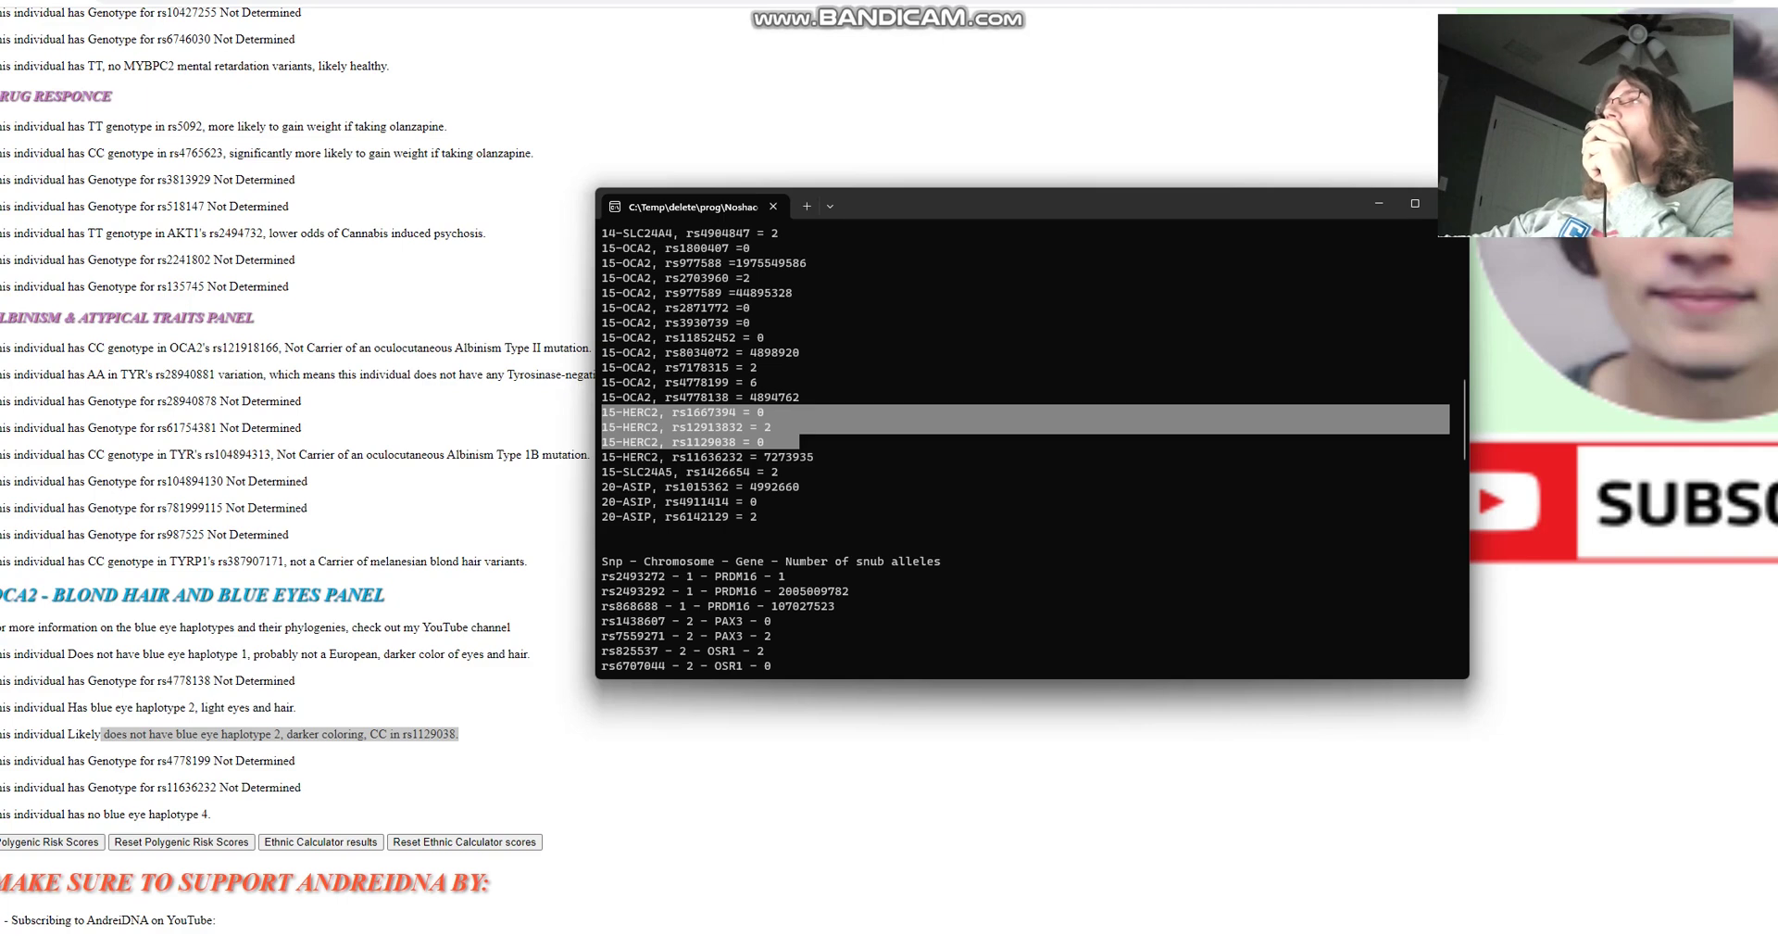
pyautogui.click(1378, 203)
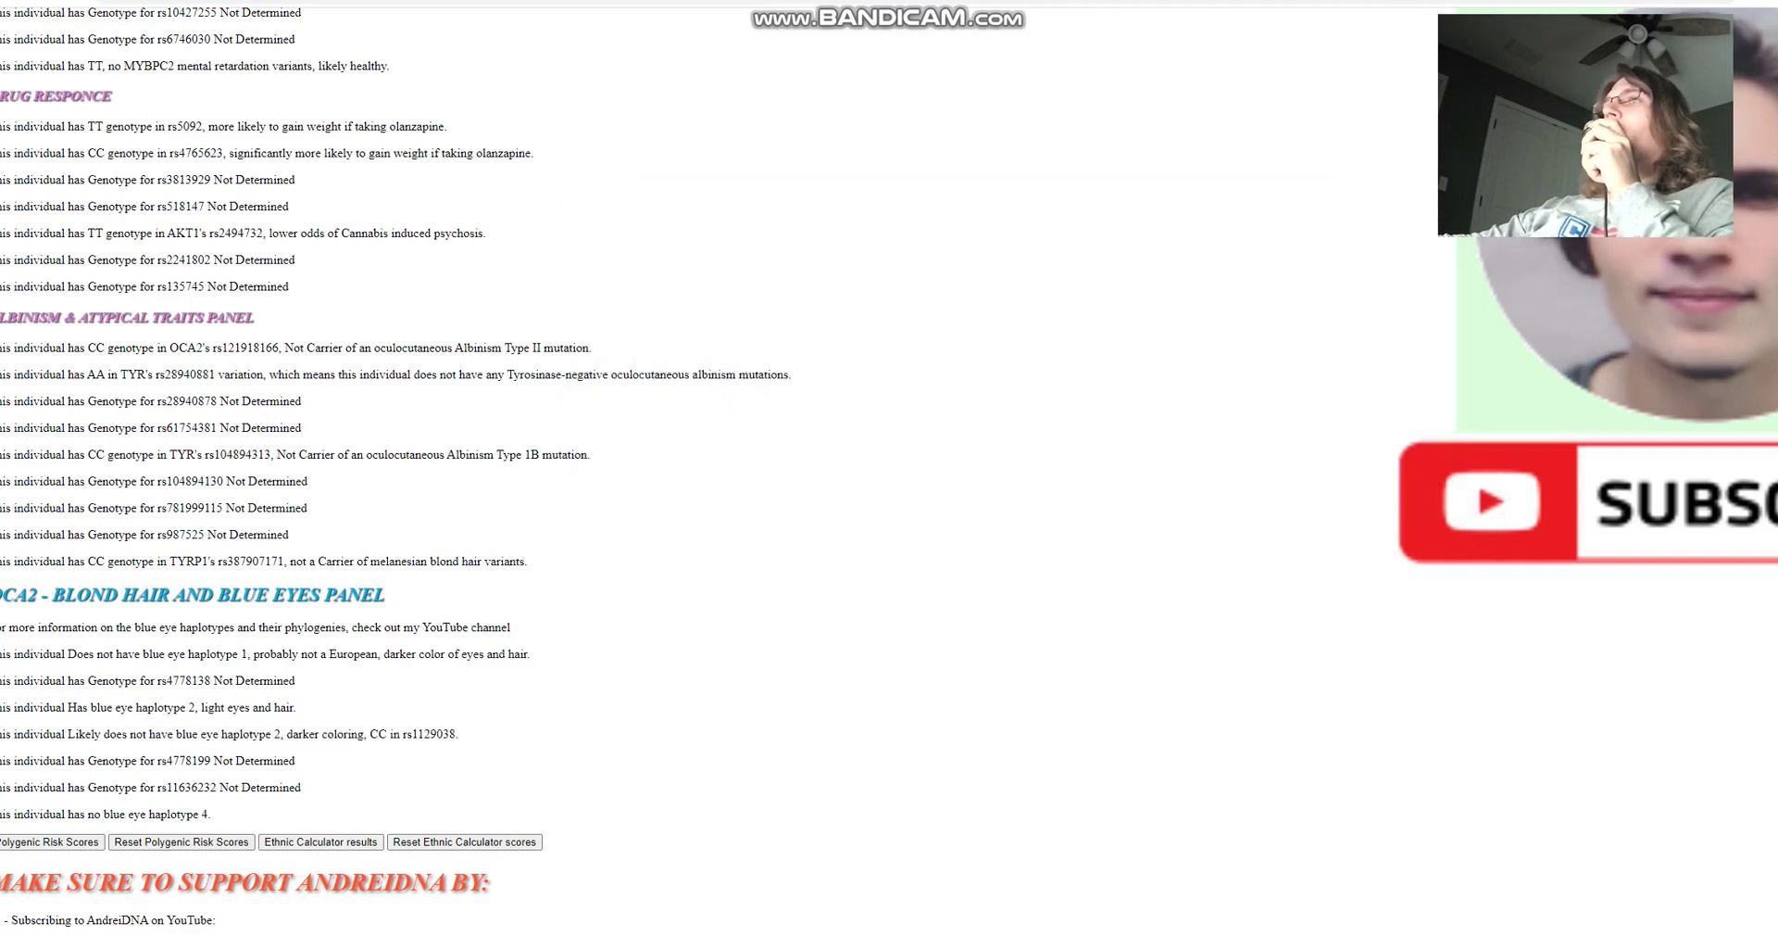
# Step: Recheck the light allele list in the console and highlight the brown eyes likelihood in the eye colour estimate
pyautogui.scroll(1, 889, 468)
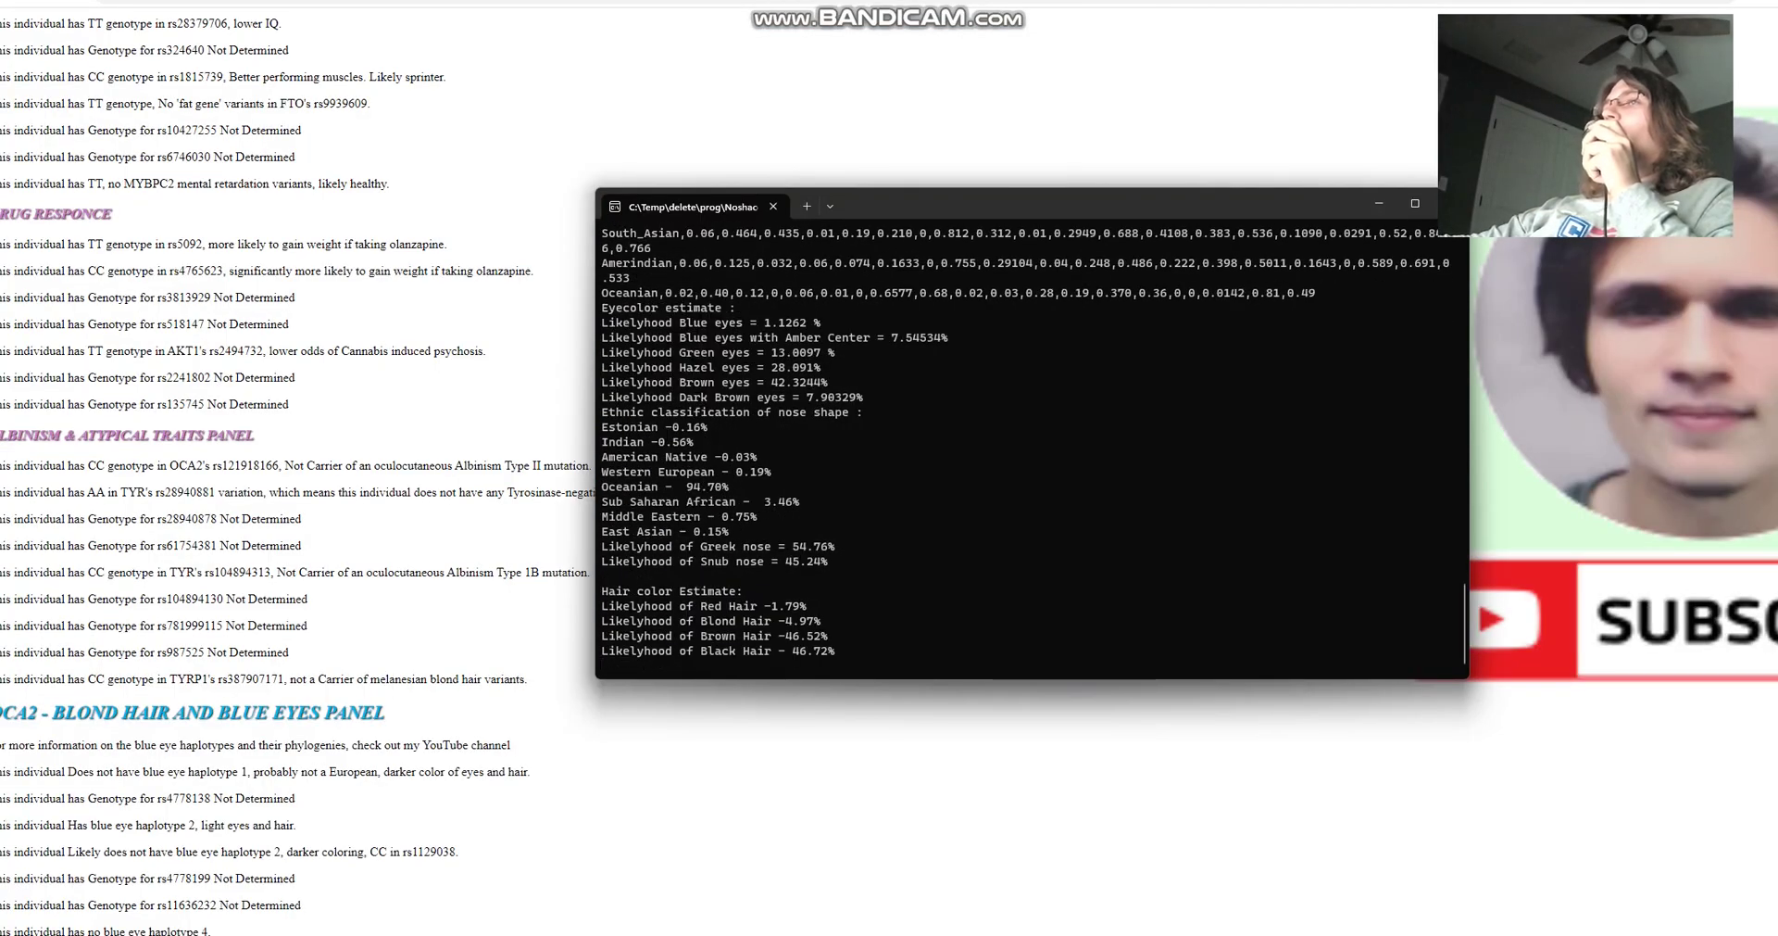
pyautogui.scroll(15, 1031, 444)
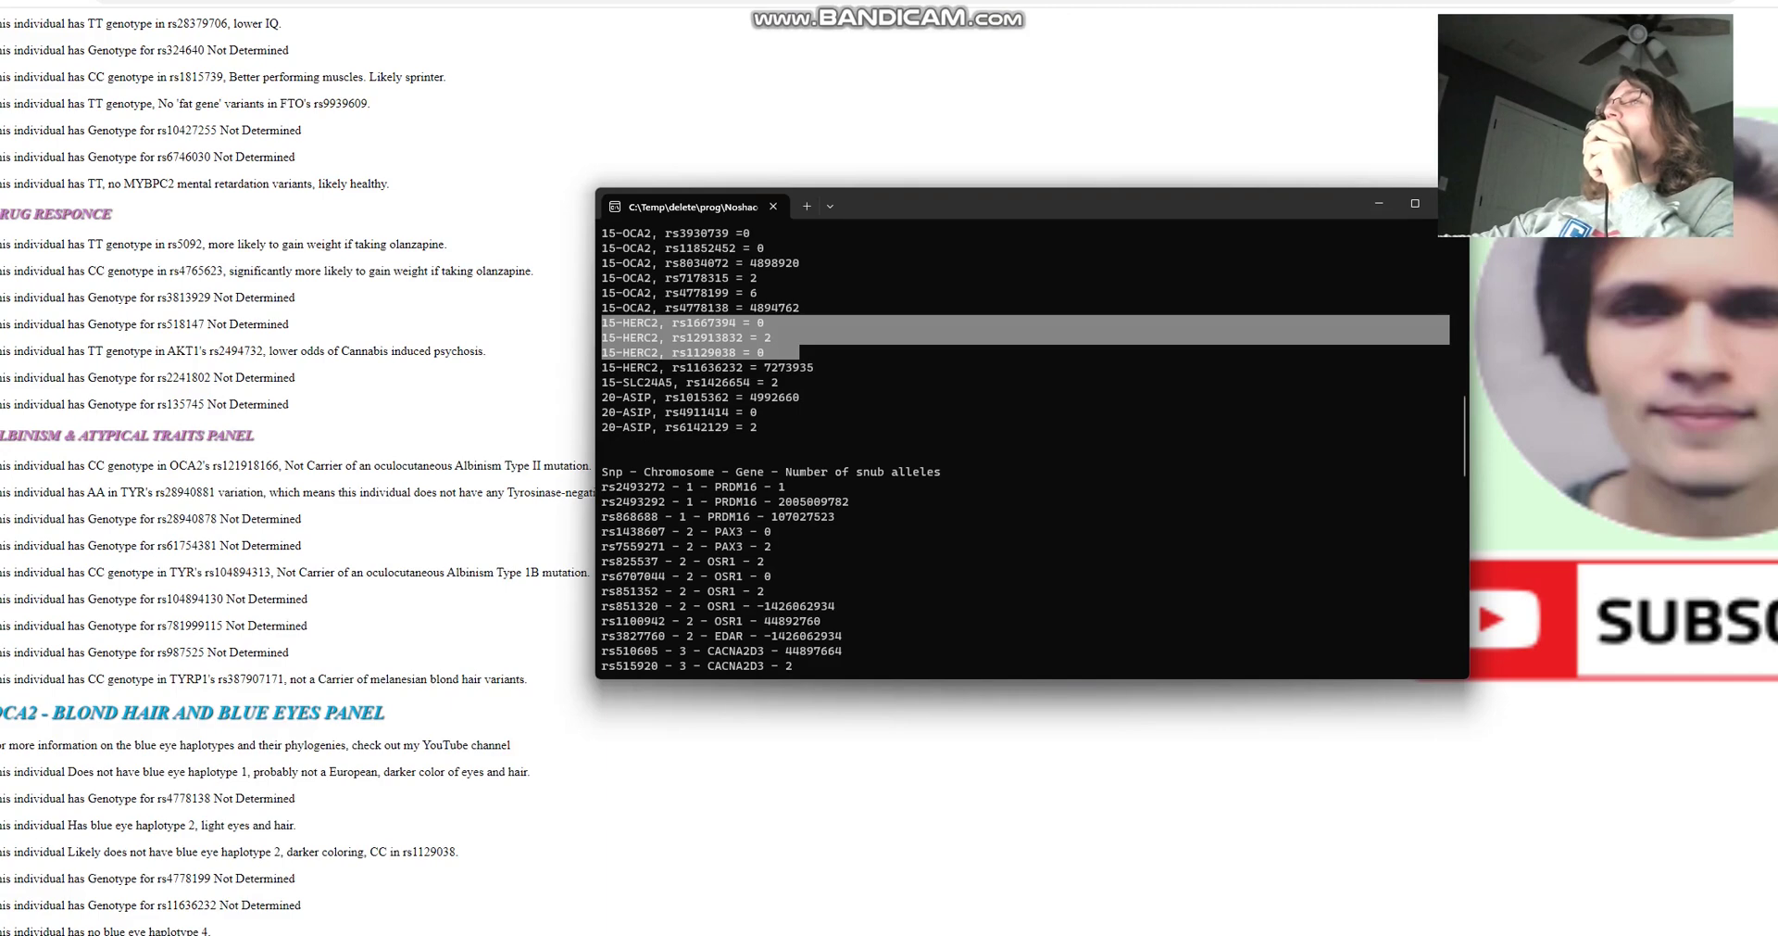
pyautogui.scroll(15, 1031, 445)
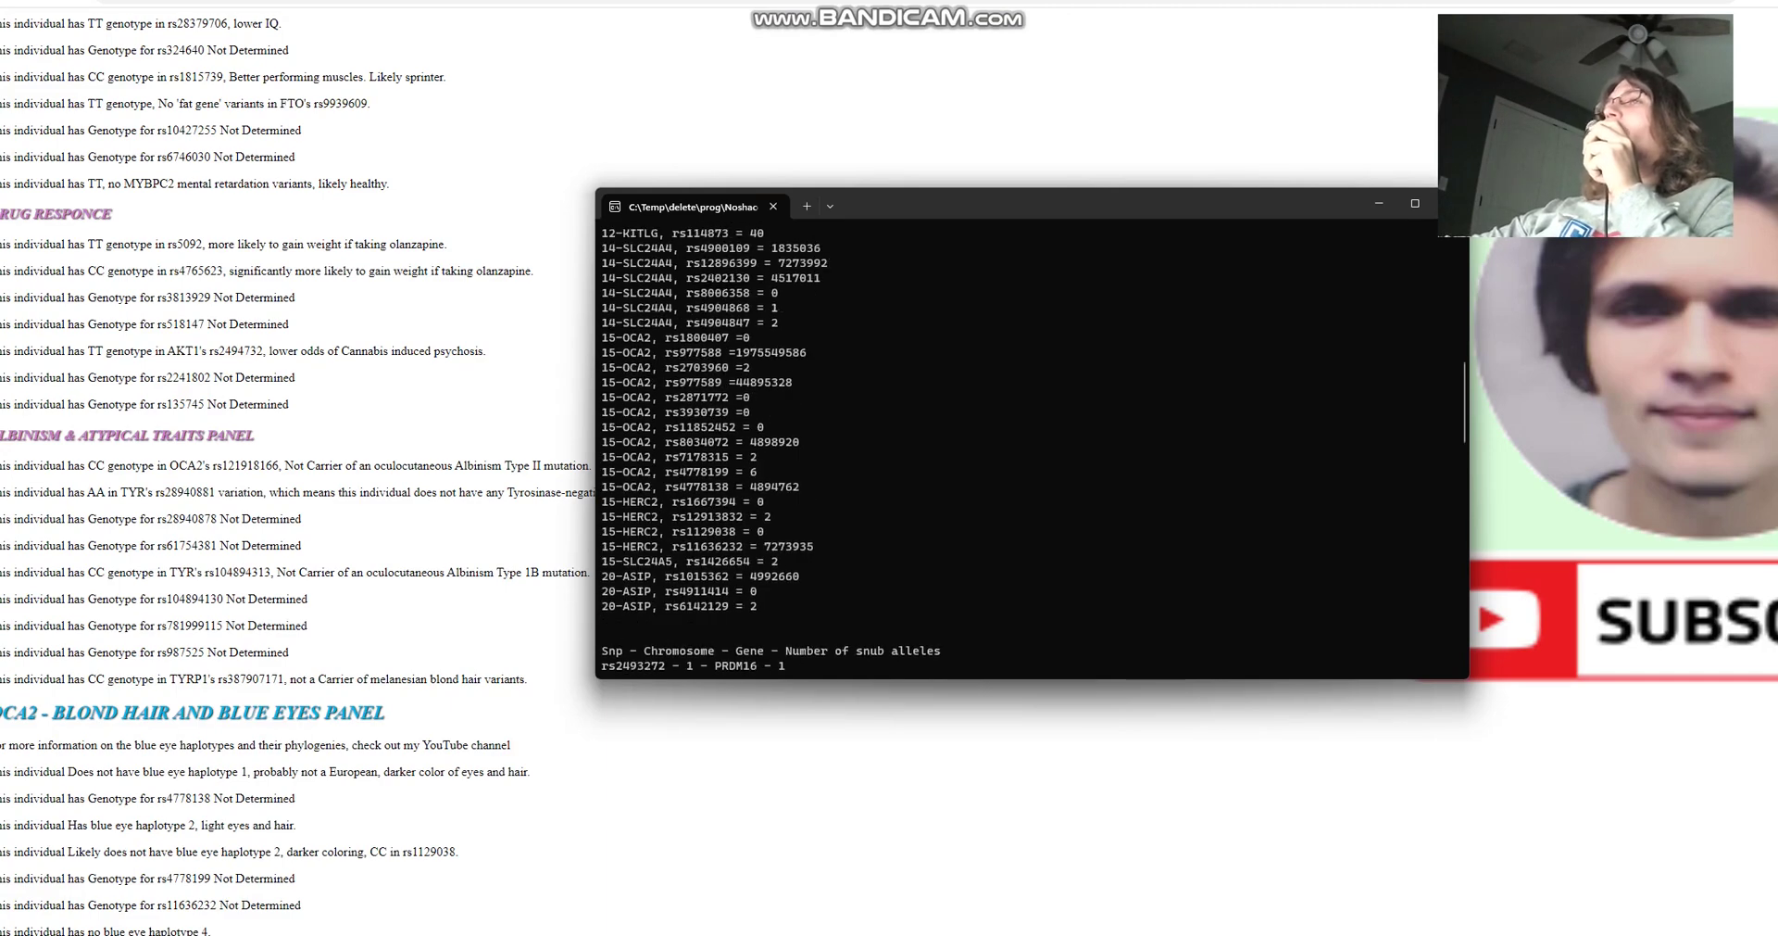
pyautogui.scroll(-20, 1031, 444)
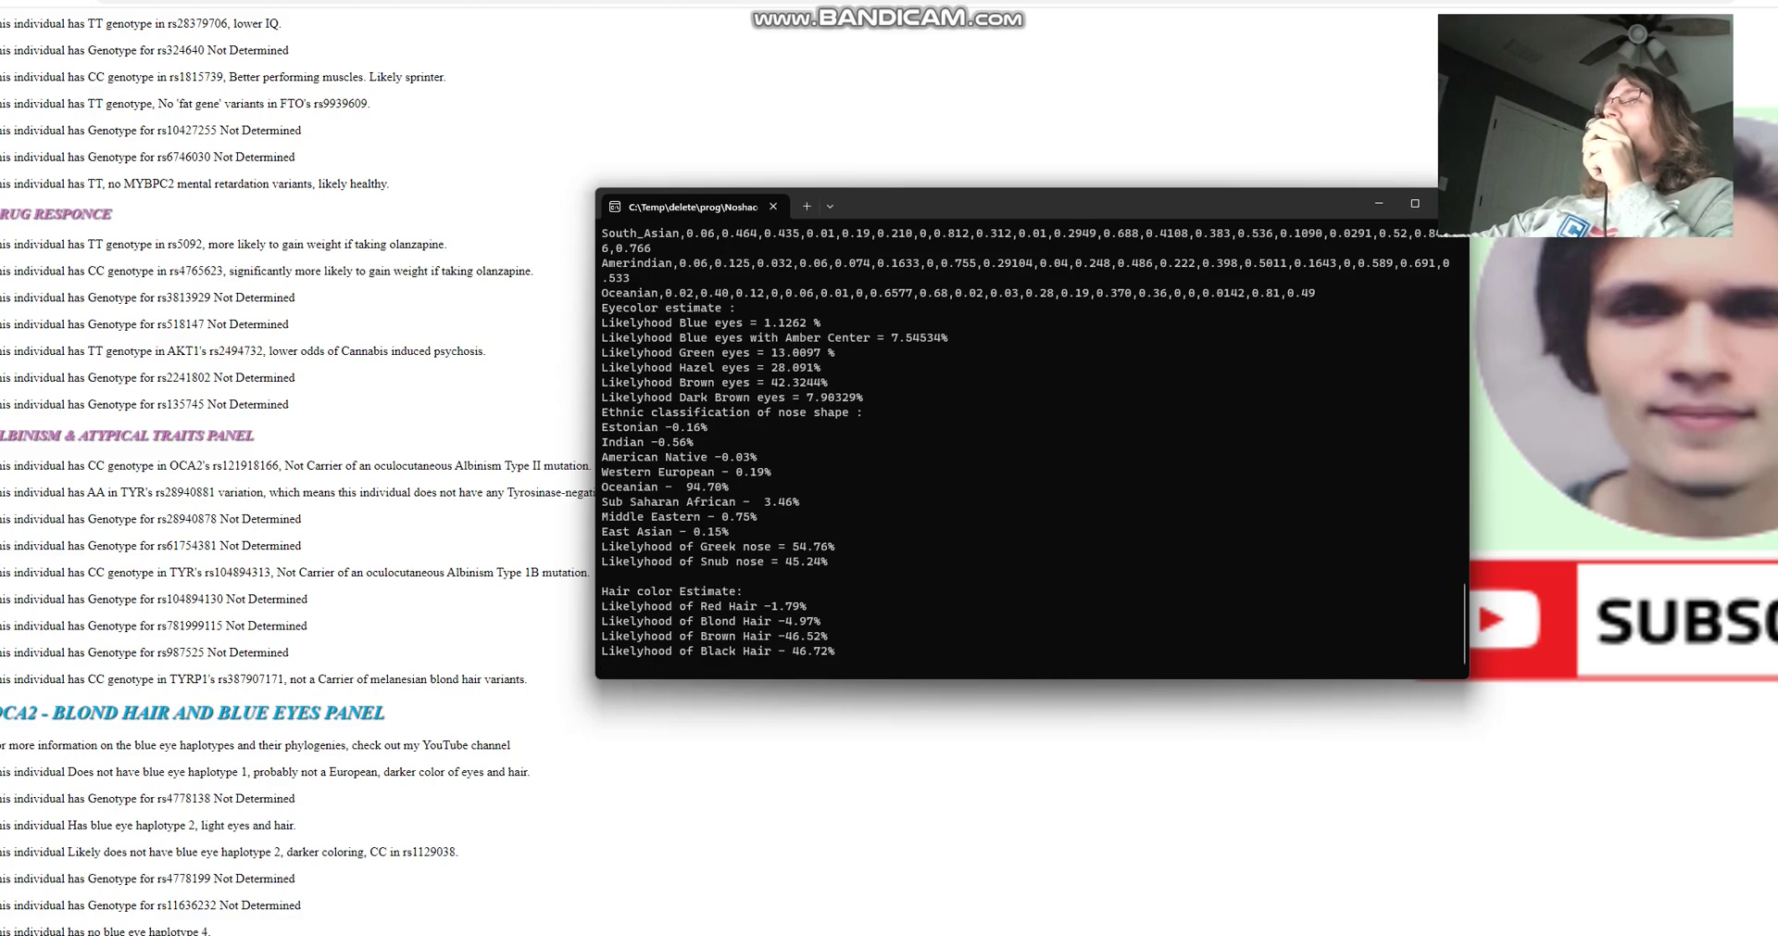
pyautogui.moveTo(673, 381); pyautogui.dragTo(1005, 382)
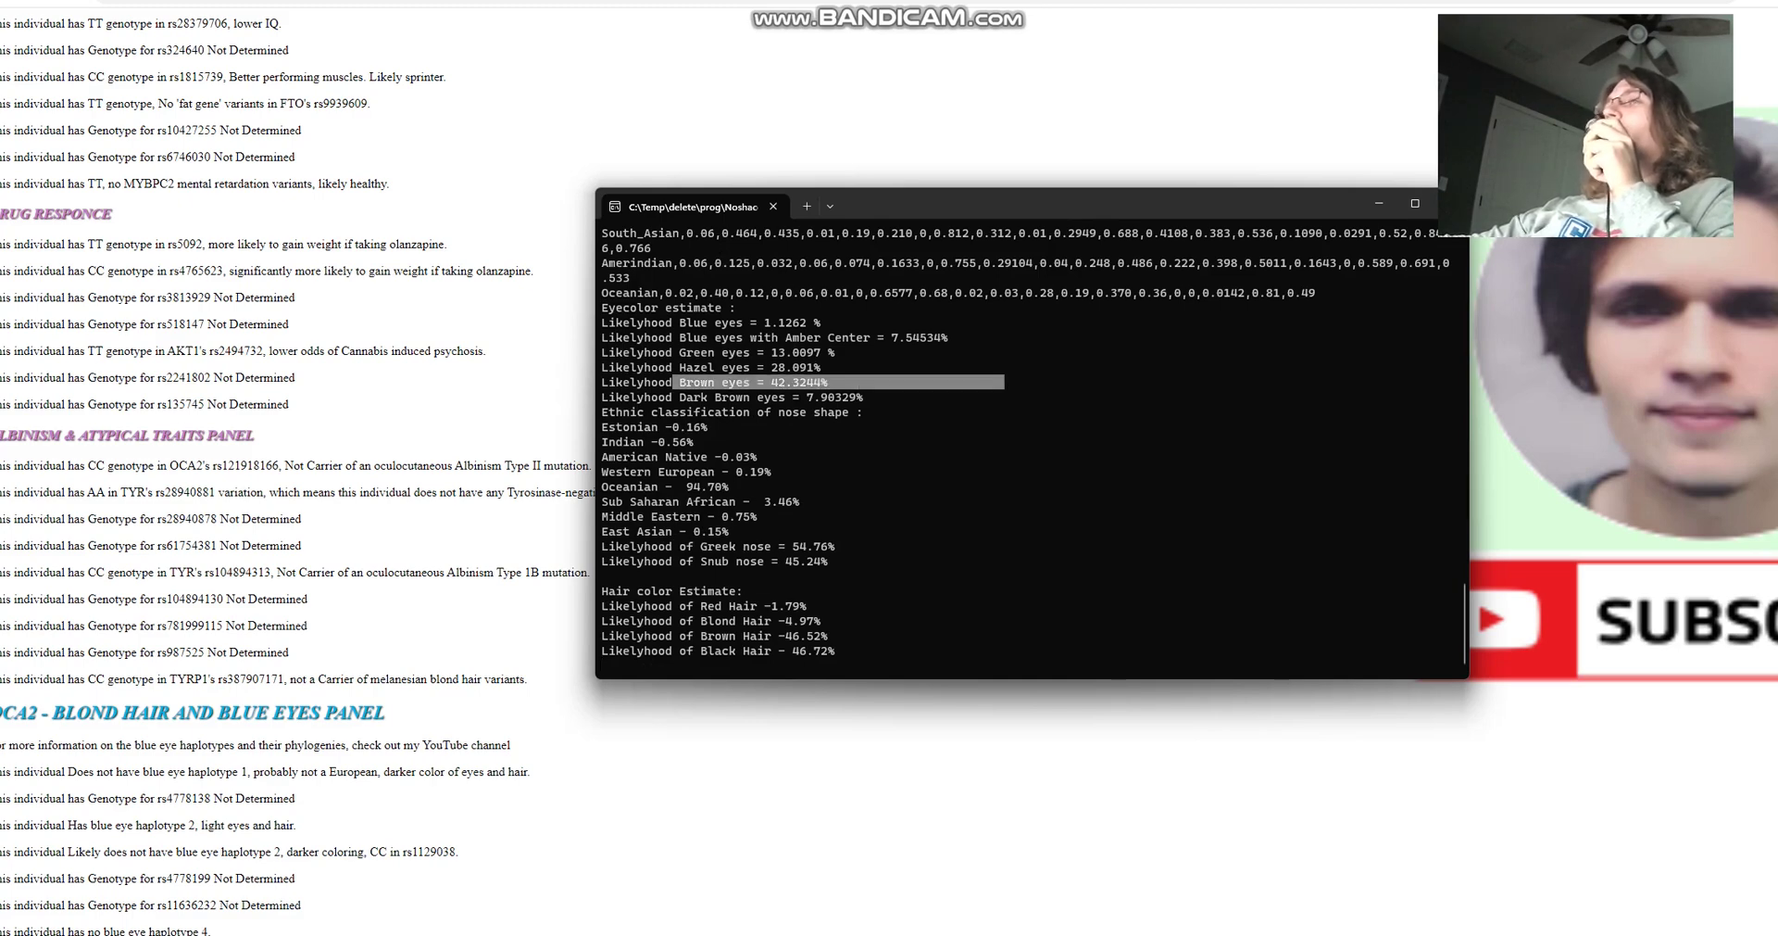
# Step: Return to the genome analyzer, bring up its polygenic risk scores and move their window fully into view
pyautogui.hotkey('alt', 'Tab')
pyautogui.hotkey('alt', 'Tab')
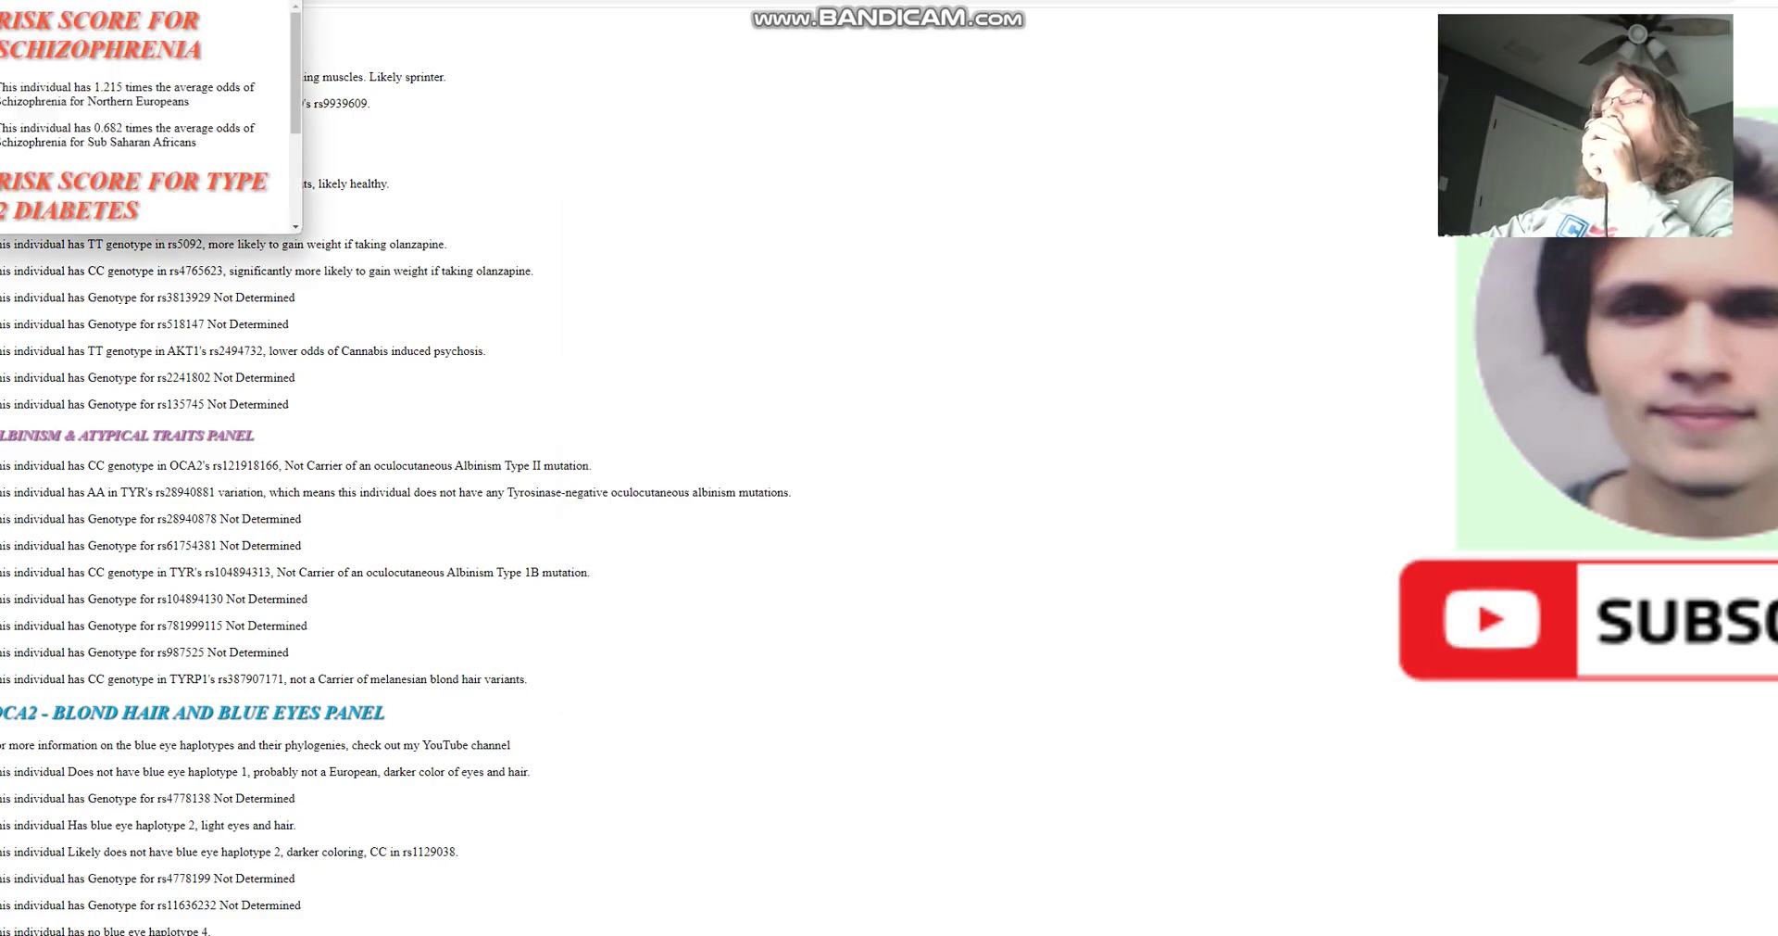
pyautogui.moveTo(88, 2); pyautogui.dragTo(552, 100)
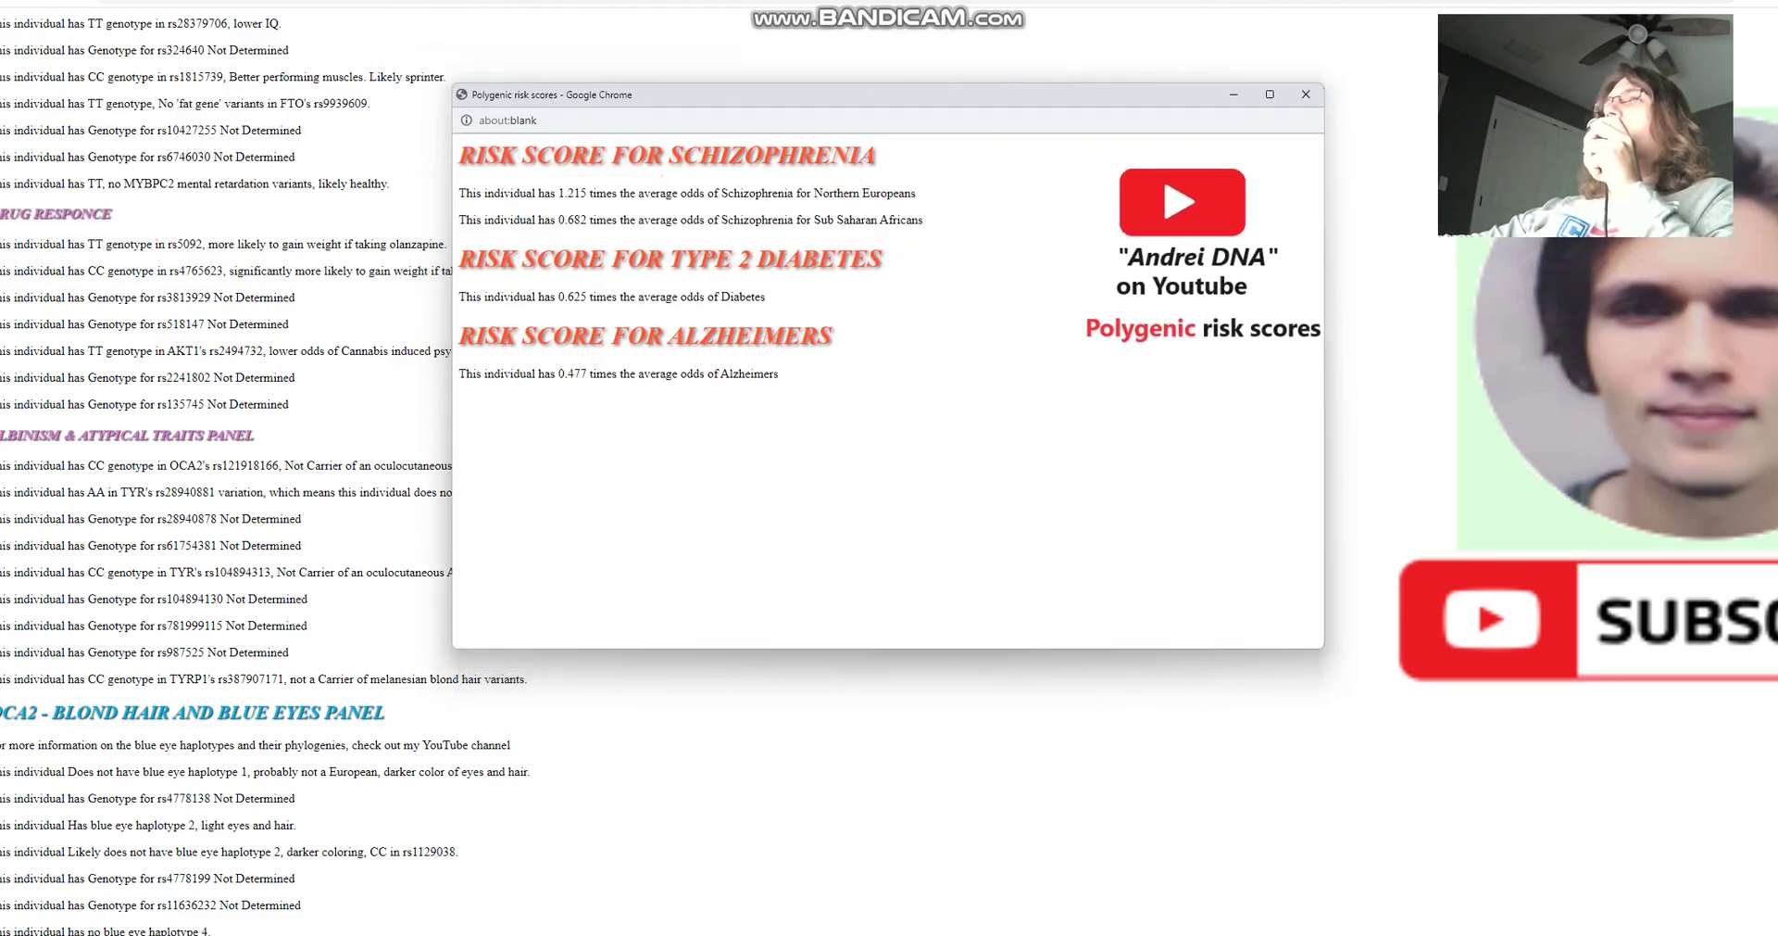
# Step: Review the risk scores for schizophrenia, type 2 diabetes and Alzheimer's, and close the polygenic risk scores window
pyautogui.moveTo(550, 193); pyautogui.dragTo(917, 193)
pyautogui.moveTo(573, 220); pyautogui.dragTo(779, 219)
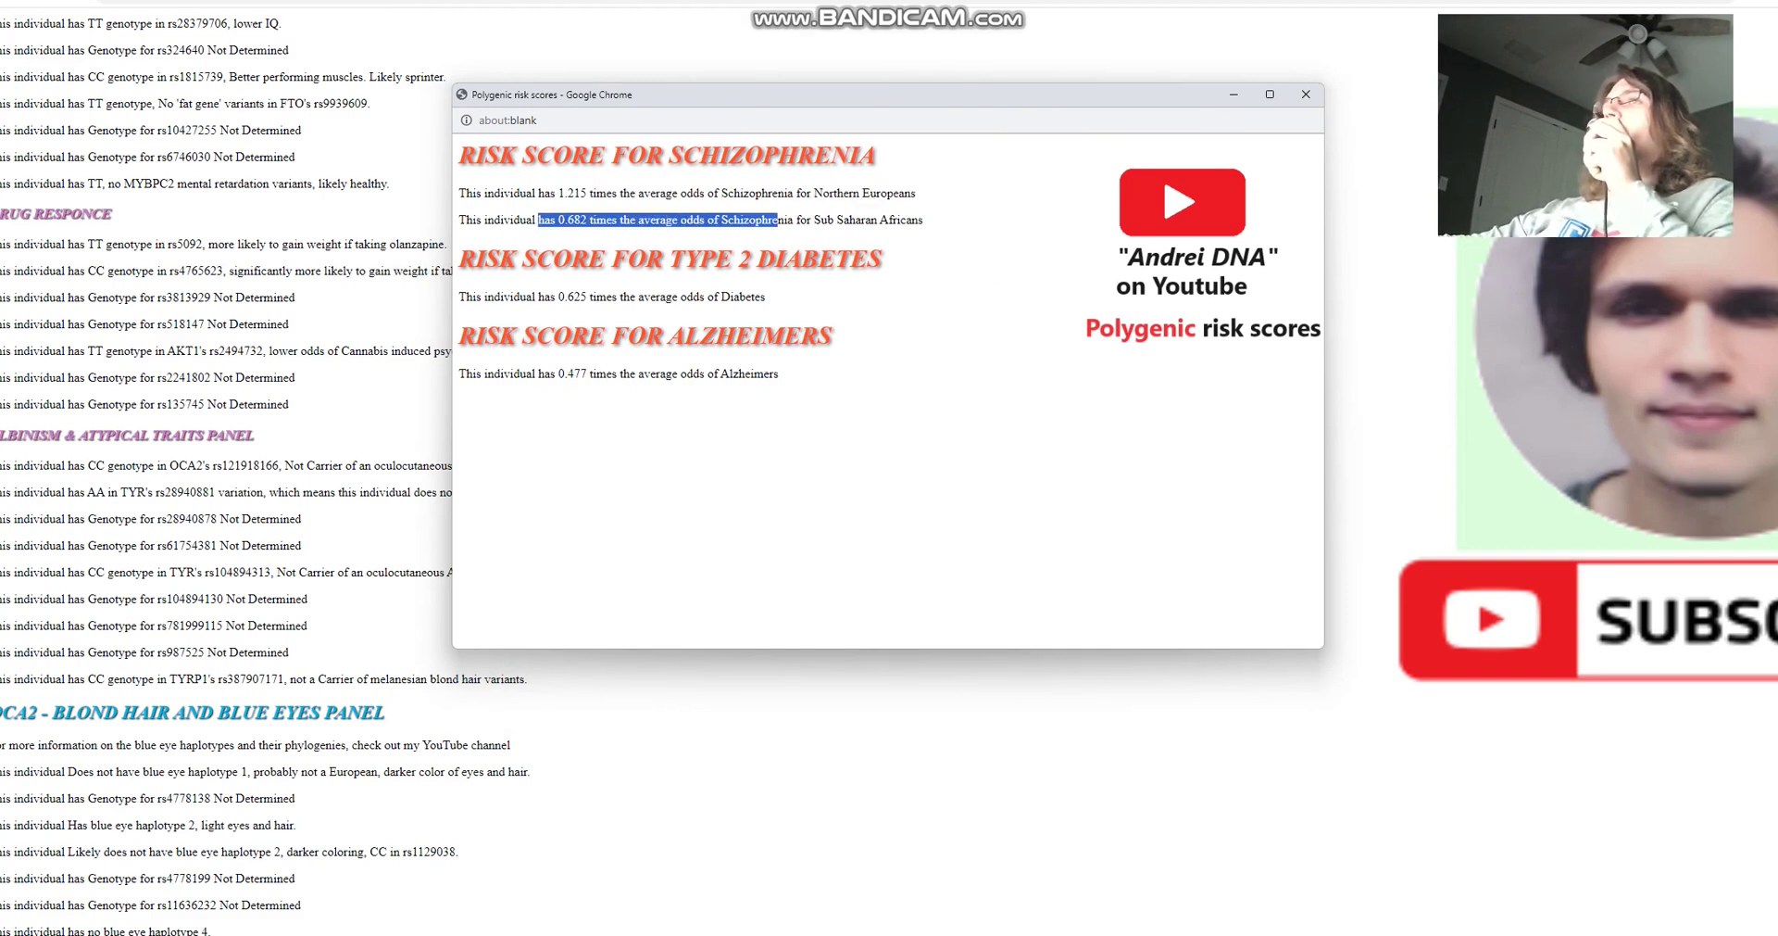
pyautogui.moveTo(556, 297); pyautogui.dragTo(766, 296)
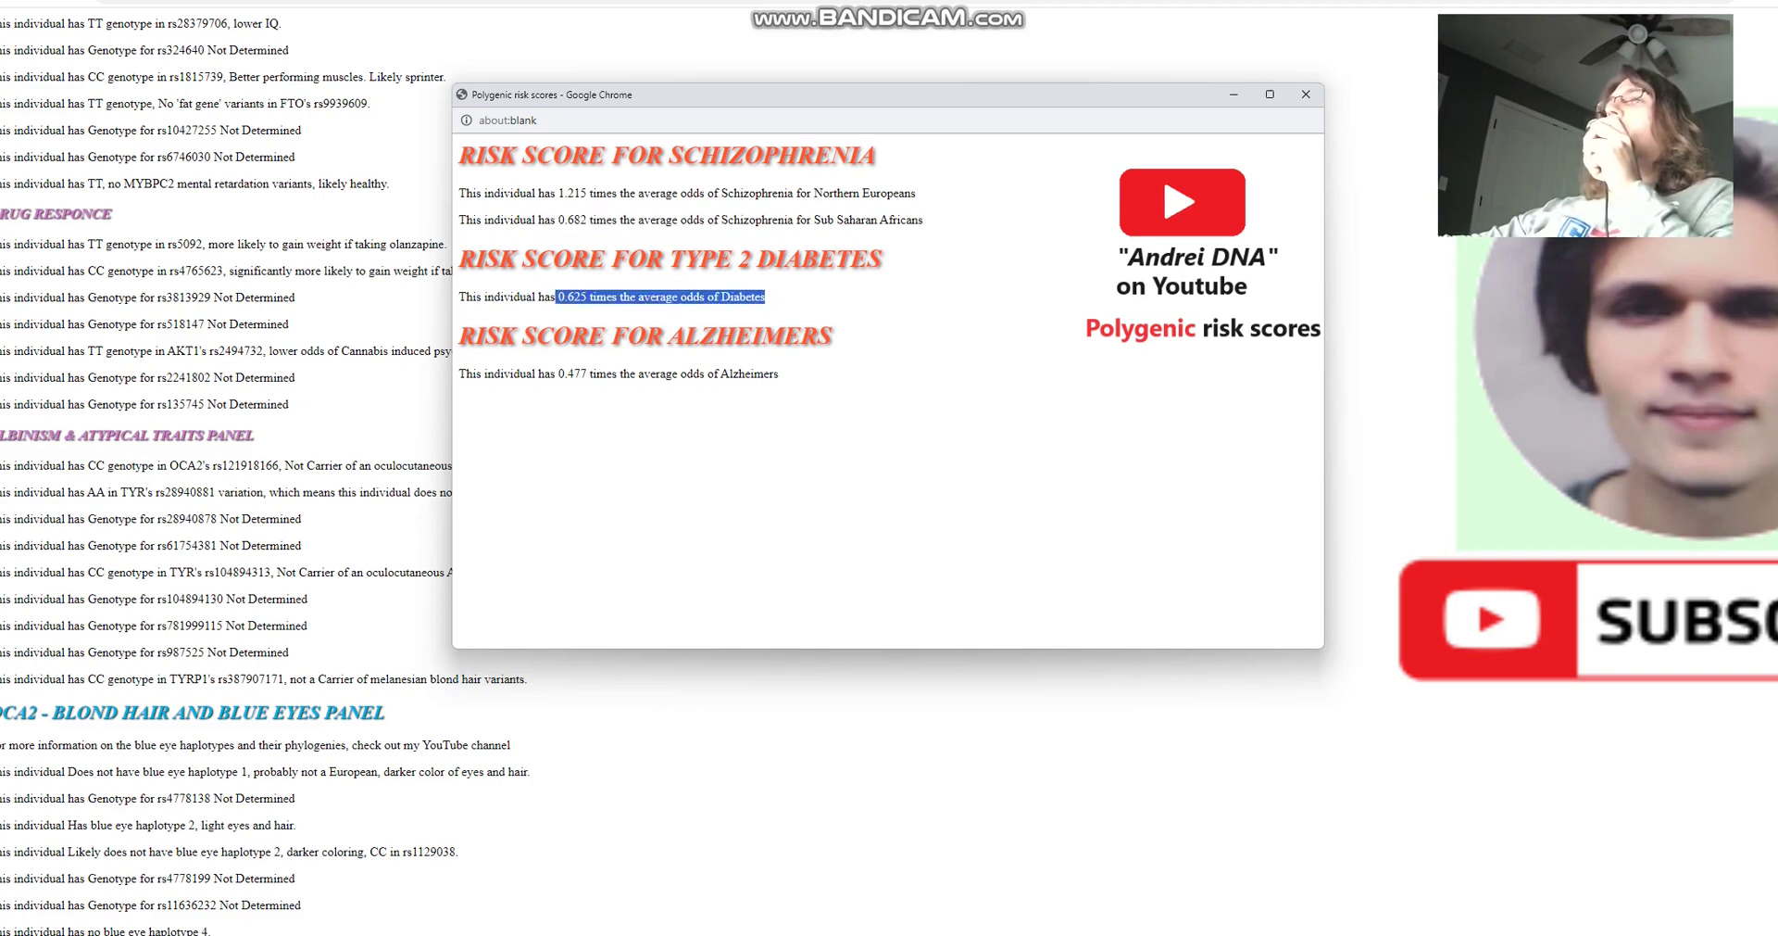
pyautogui.moveTo(556, 374); pyautogui.dragTo(778, 373)
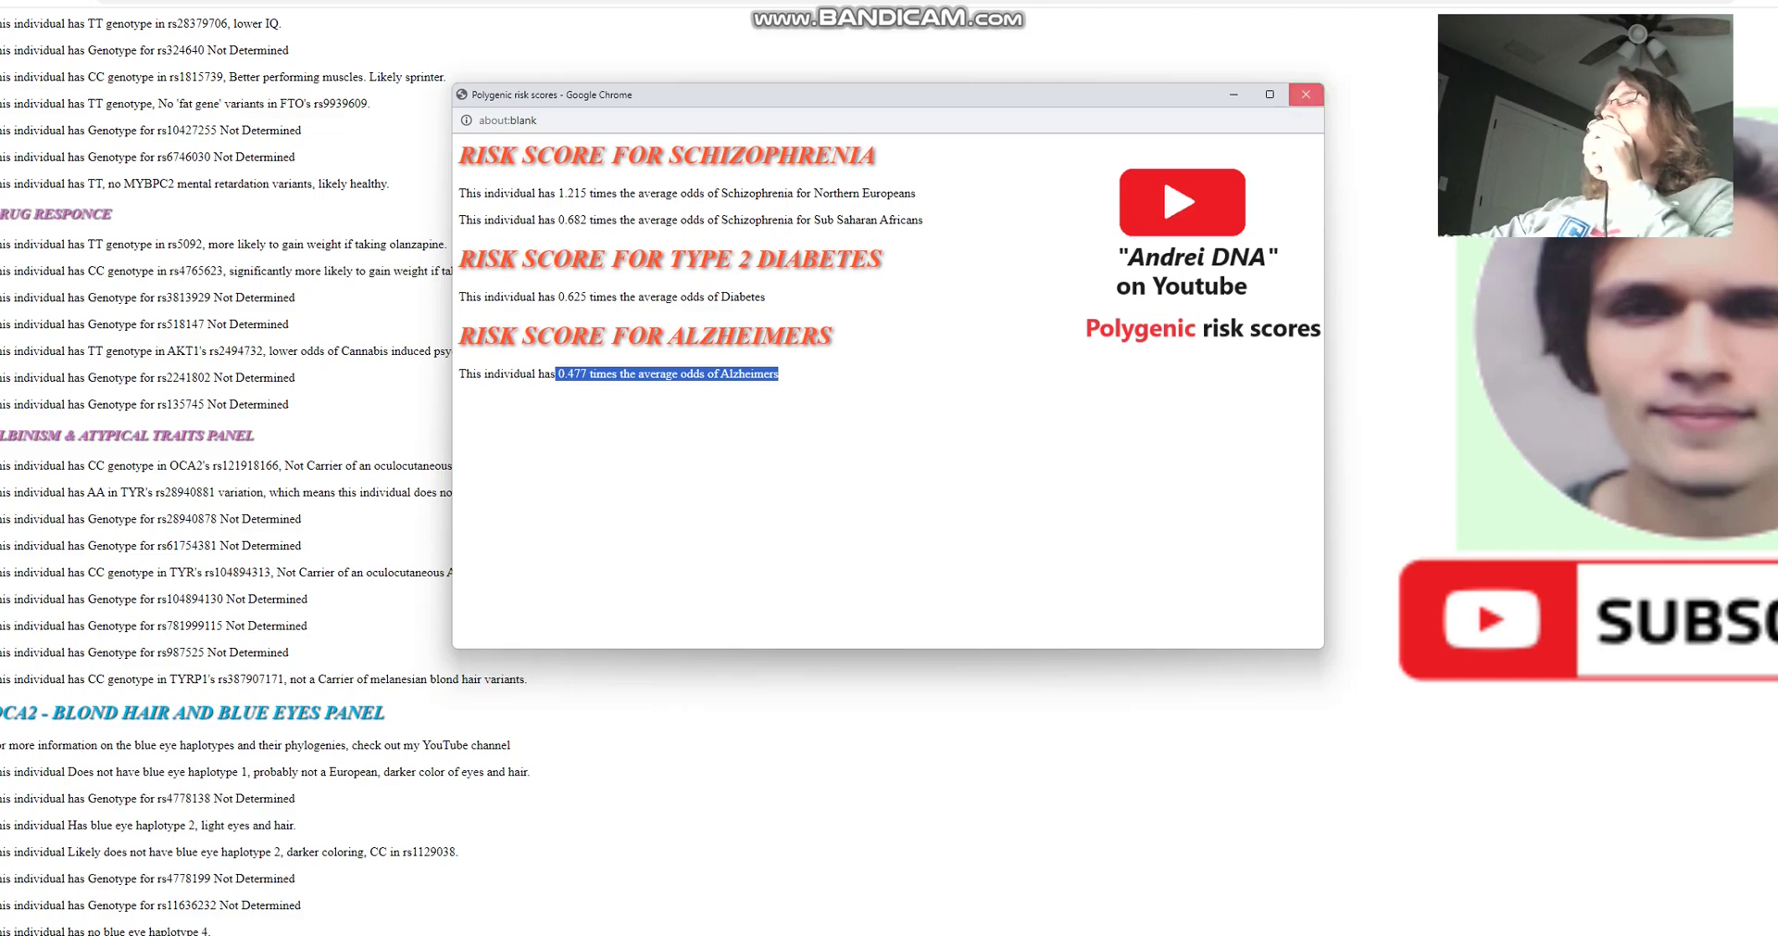
pyautogui.click(1305, 95)
# Step: Examine the mental health results for COMT rs6267, dopamine receptor D1 rs686 and rs25531
pyautogui.scroll(20, 889, 468)
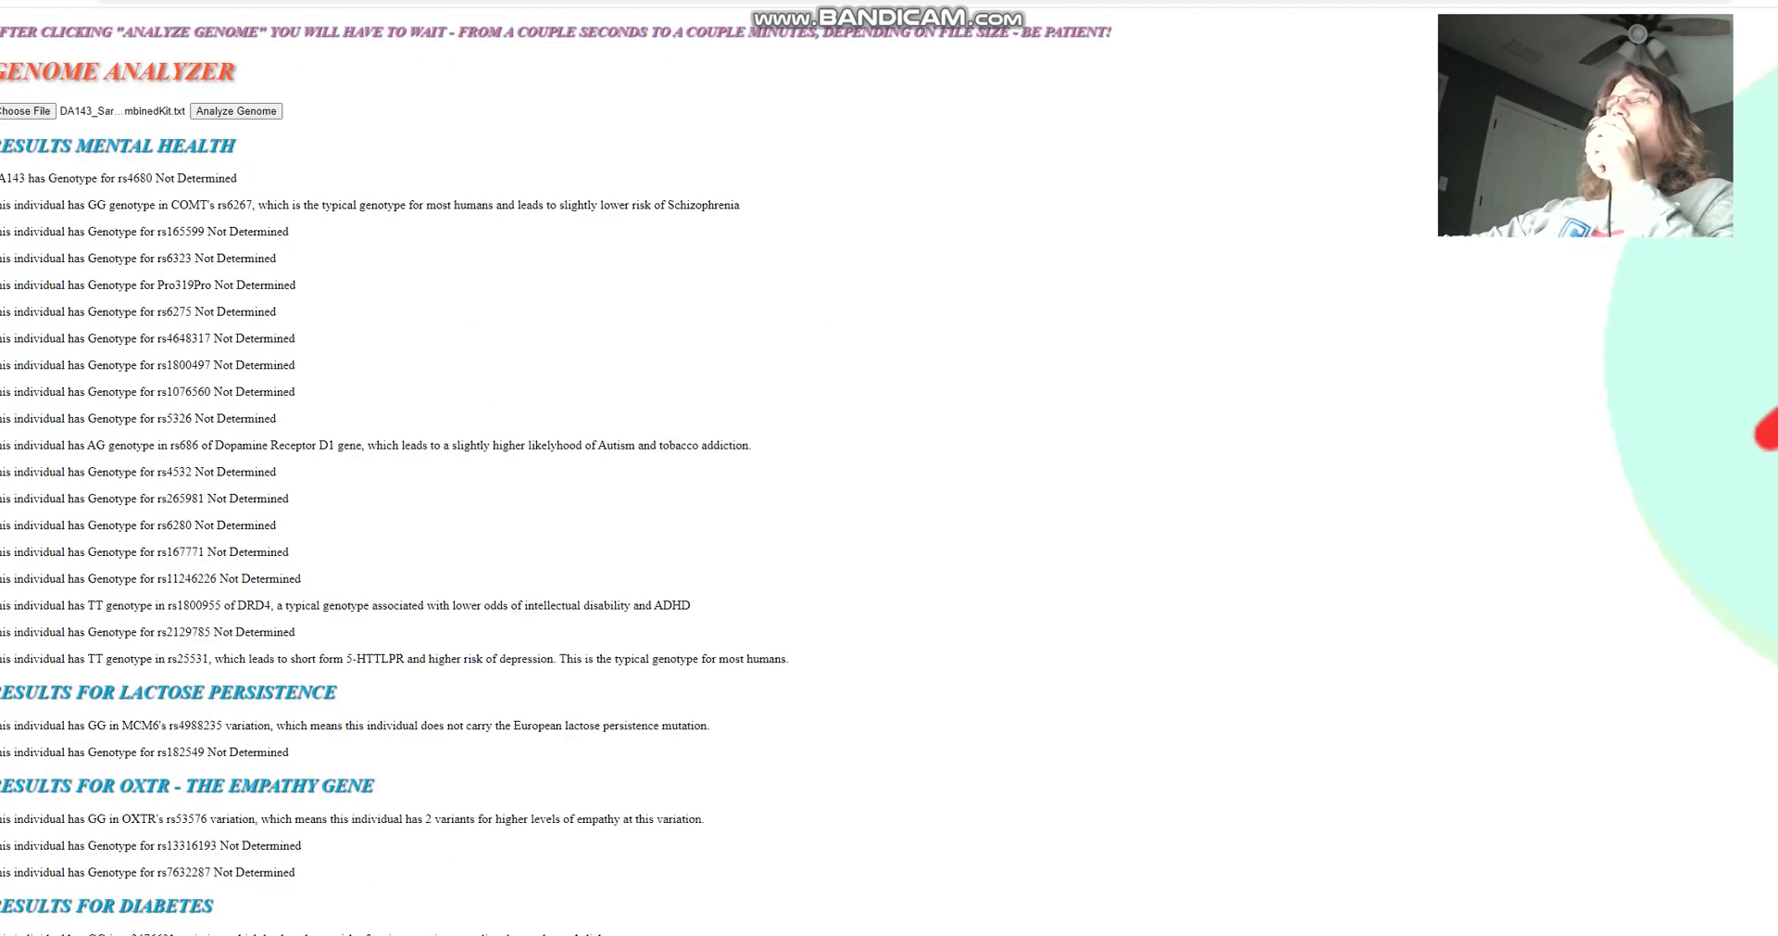
pyautogui.moveTo(88, 205); pyautogui.dragTo(740, 204)
pyautogui.moveTo(96, 445); pyautogui.dragTo(749, 444)
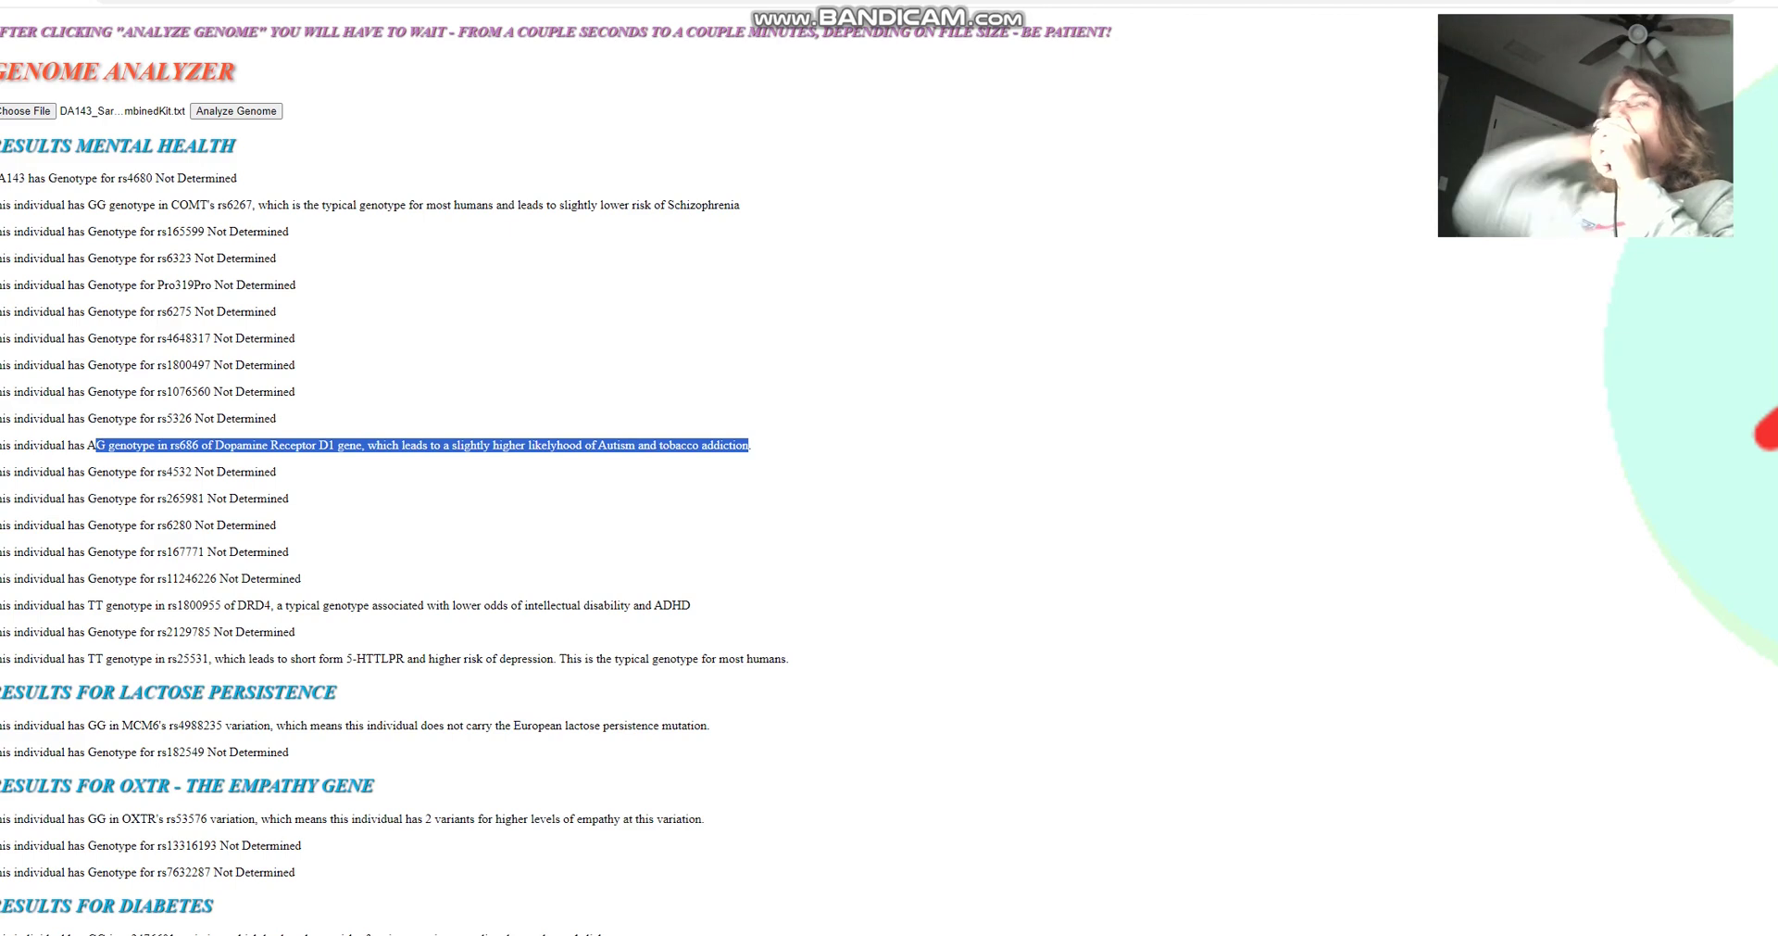
pyautogui.moveTo(774, 659); pyautogui.dragTo(197, 632)
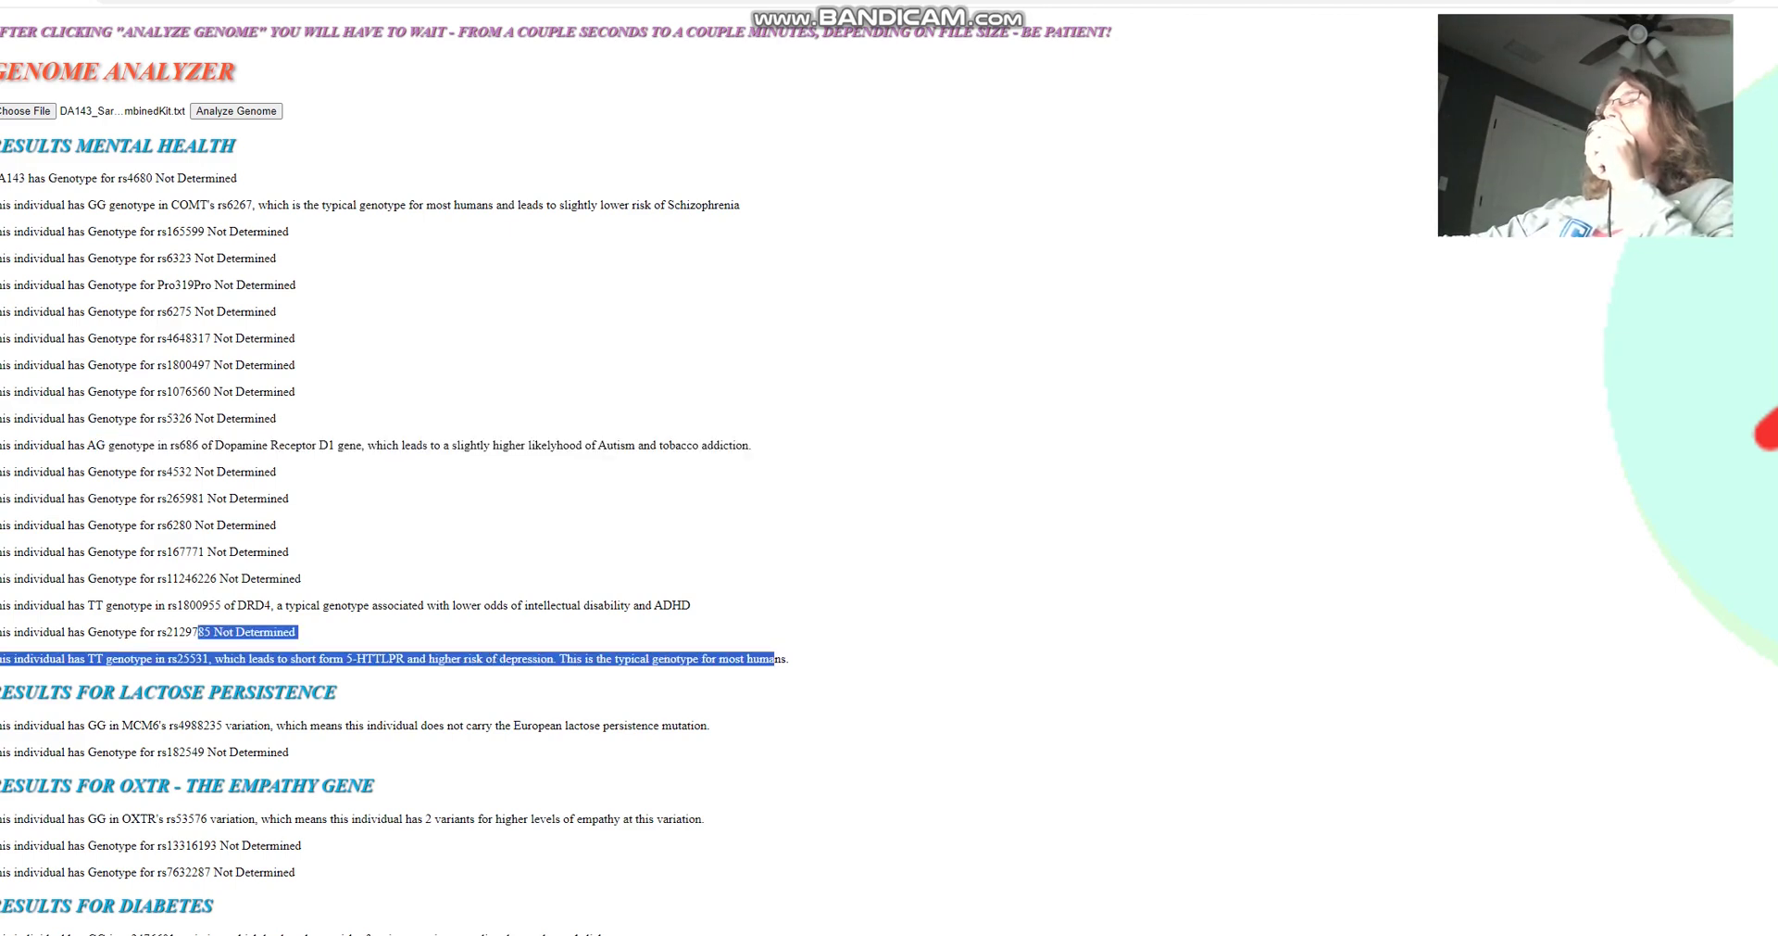
# Step: Examine the lactose persistence result for MCM6 rs4988235 and the empathy gene result for OXTR rs53576
pyautogui.scroll(-3, 1769, 428)
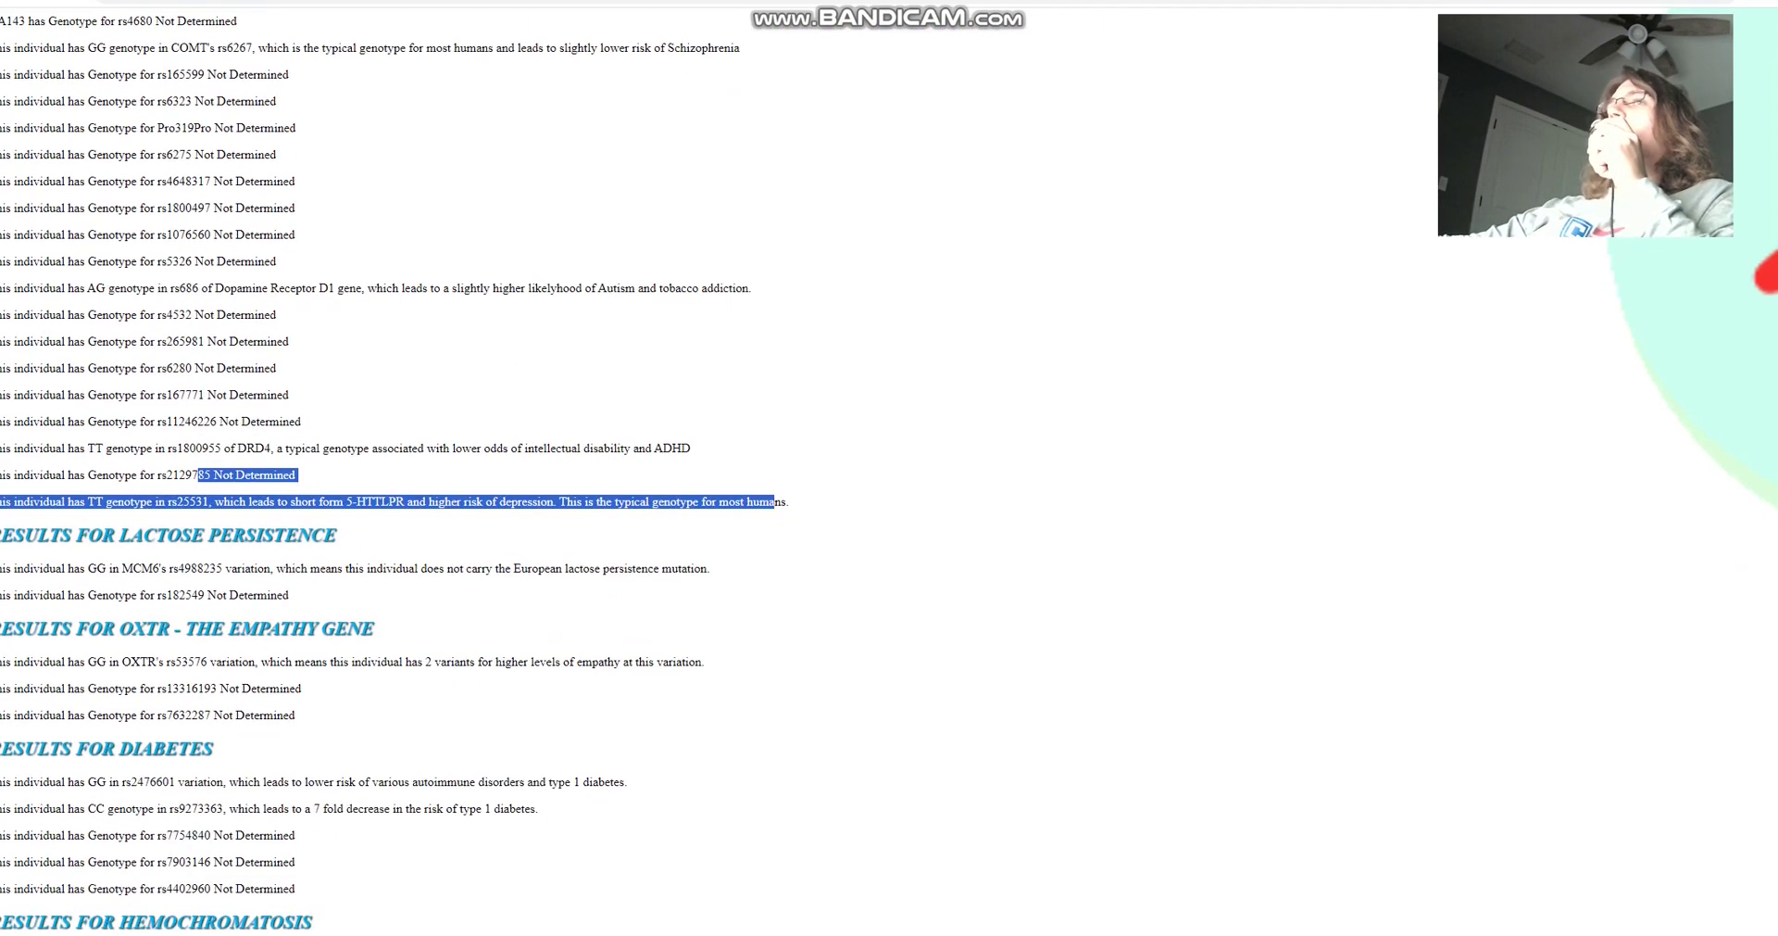
pyautogui.moveTo(142, 410); pyautogui.dragTo(711, 410)
pyautogui.scroll(-1, 711, 411)
pyautogui.scroll(-1, 712, 349)
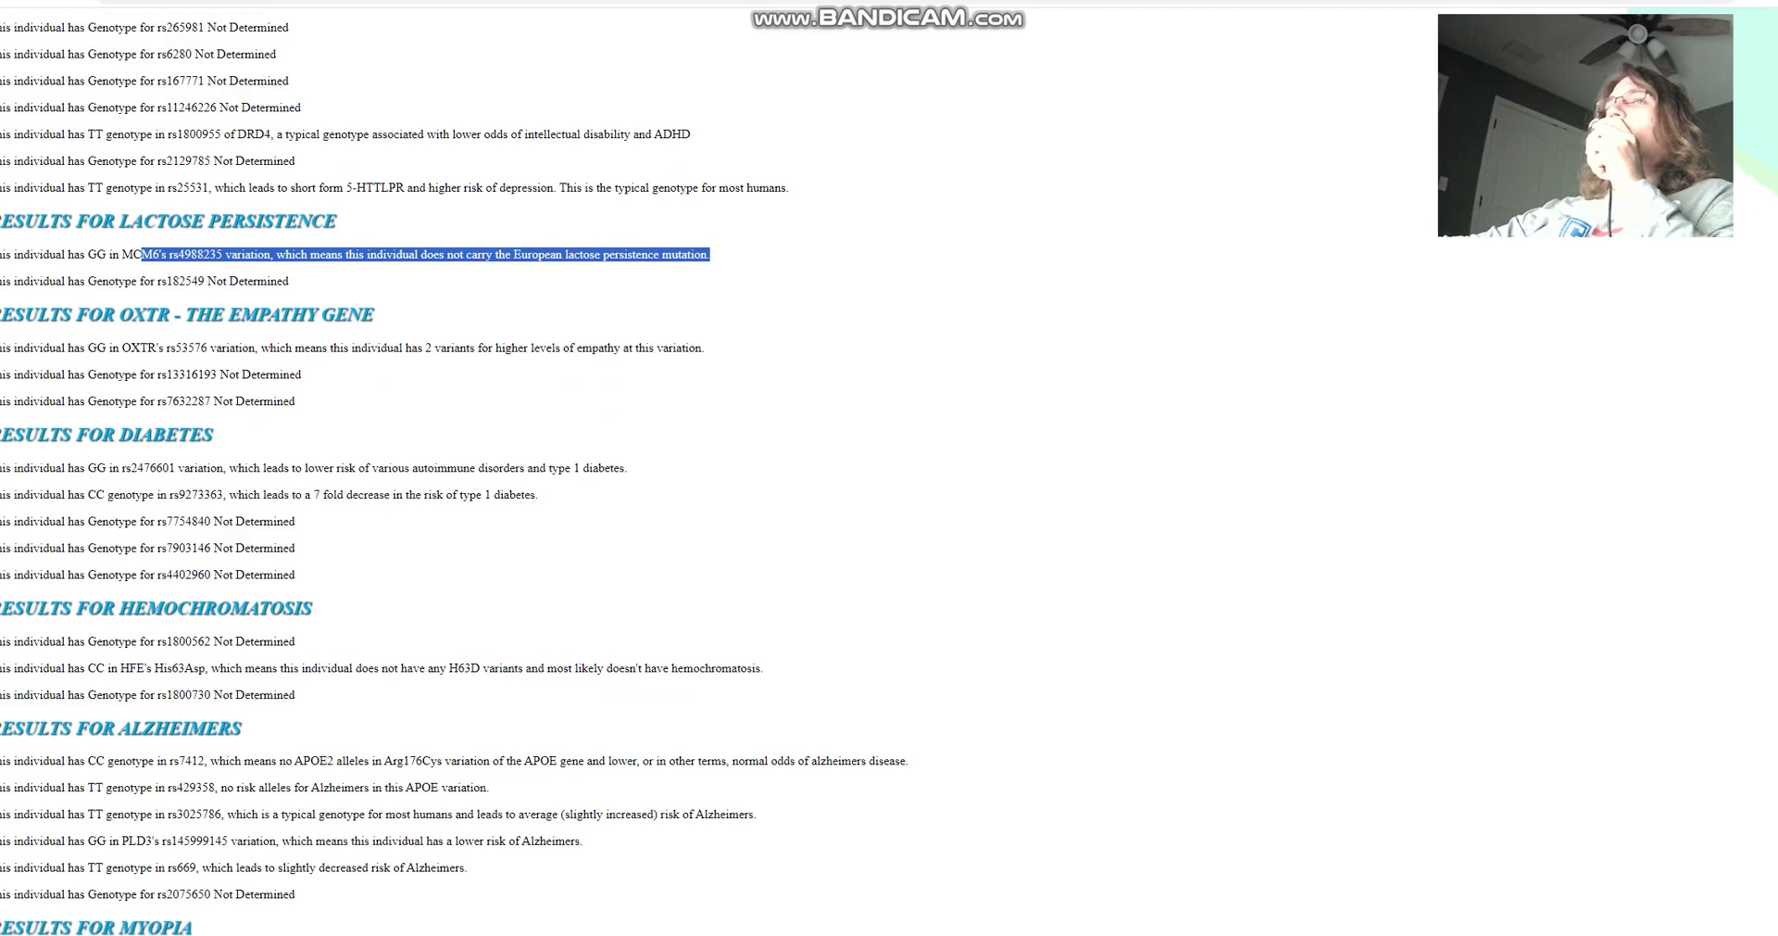
pyautogui.moveTo(79, 347); pyautogui.dragTo(506, 347)
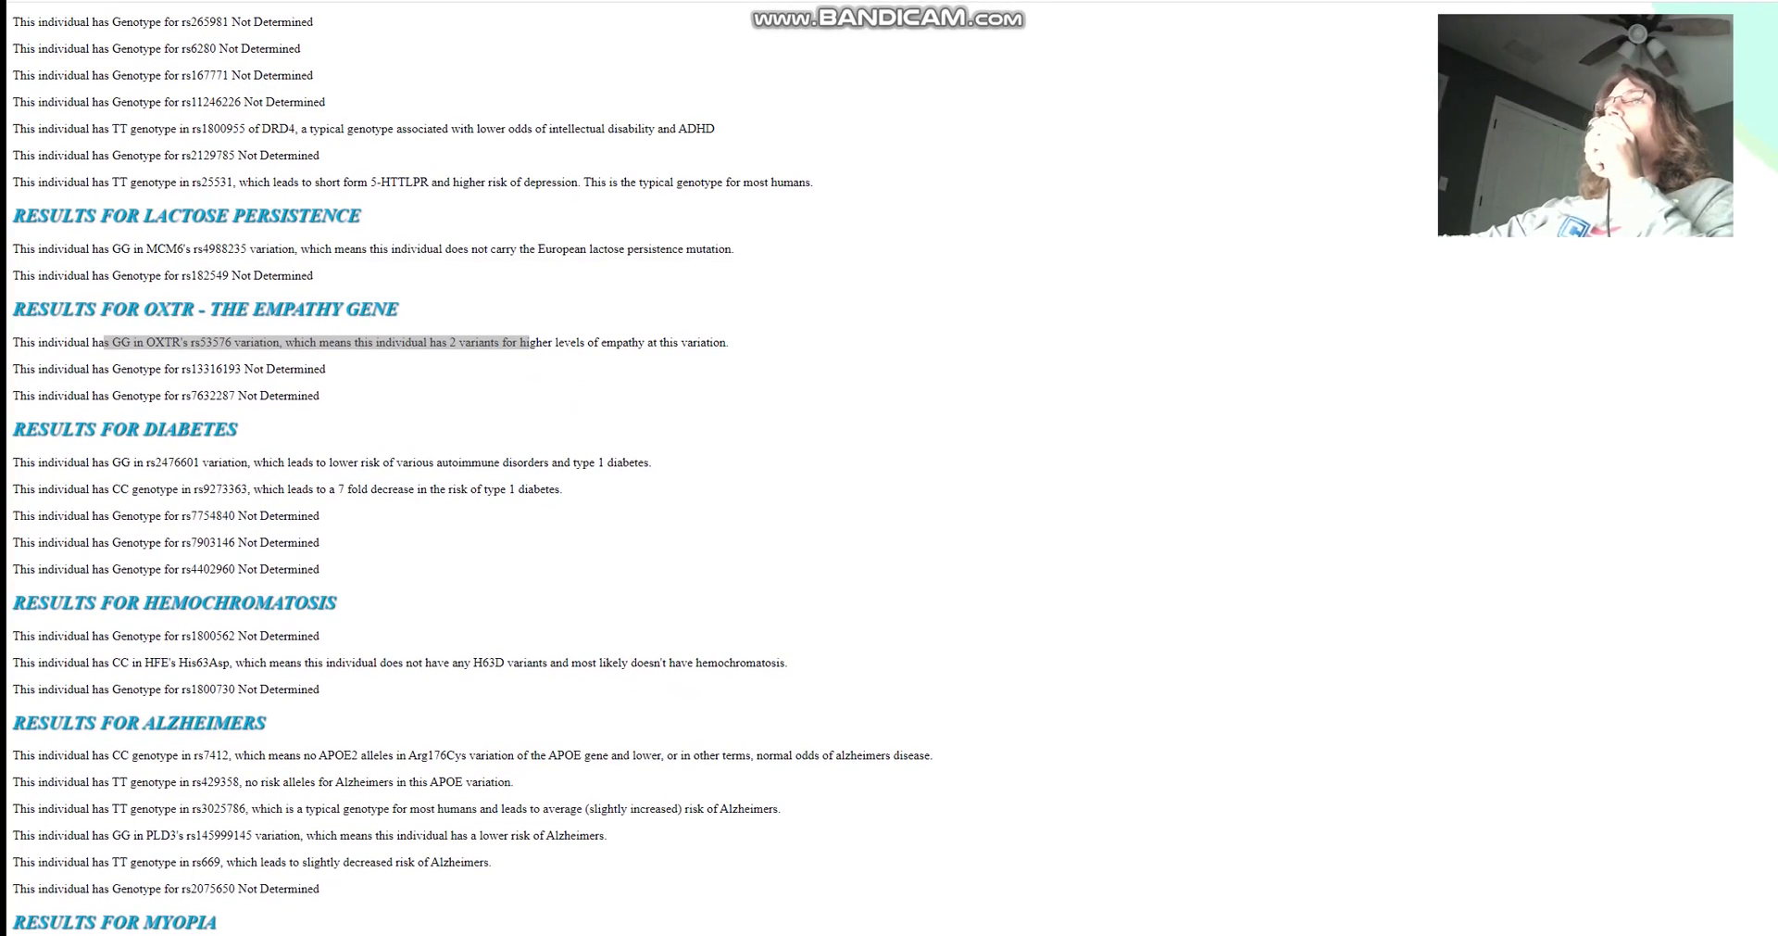
# Step: Examine the diabetes result for rs9273363 and the hemochromatosis result for HFE His63Asp
pyautogui.scroll(-1, 464, 463)
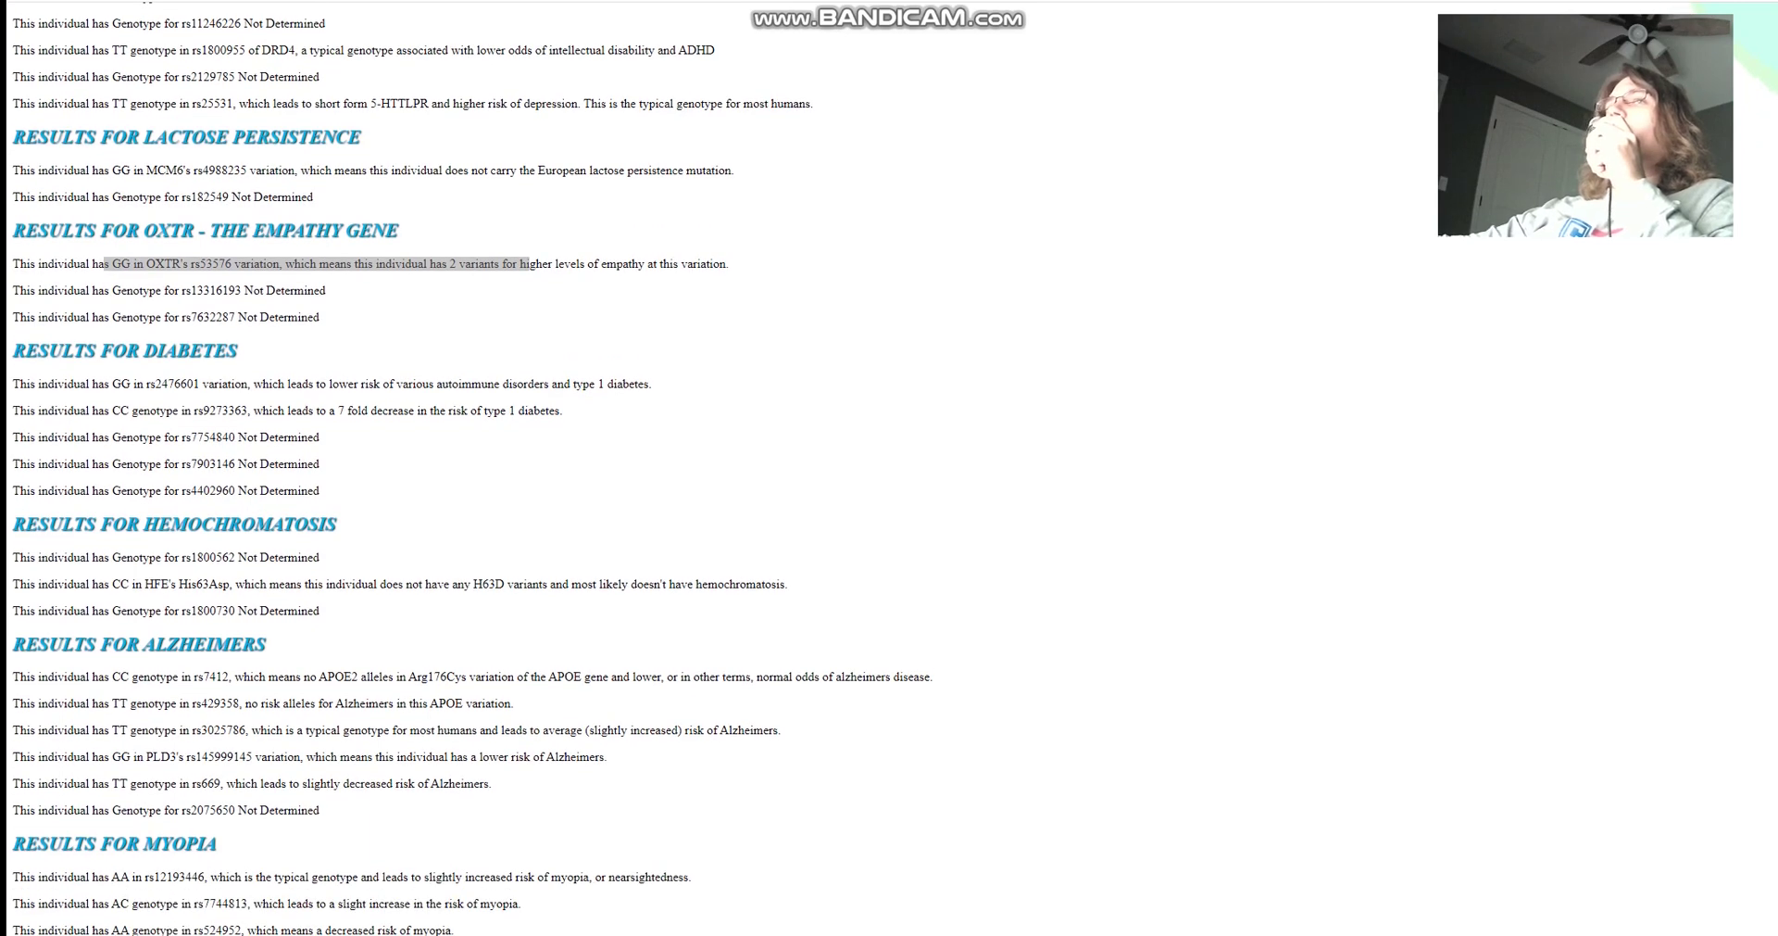
pyautogui.scroll(-2, 889, 467)
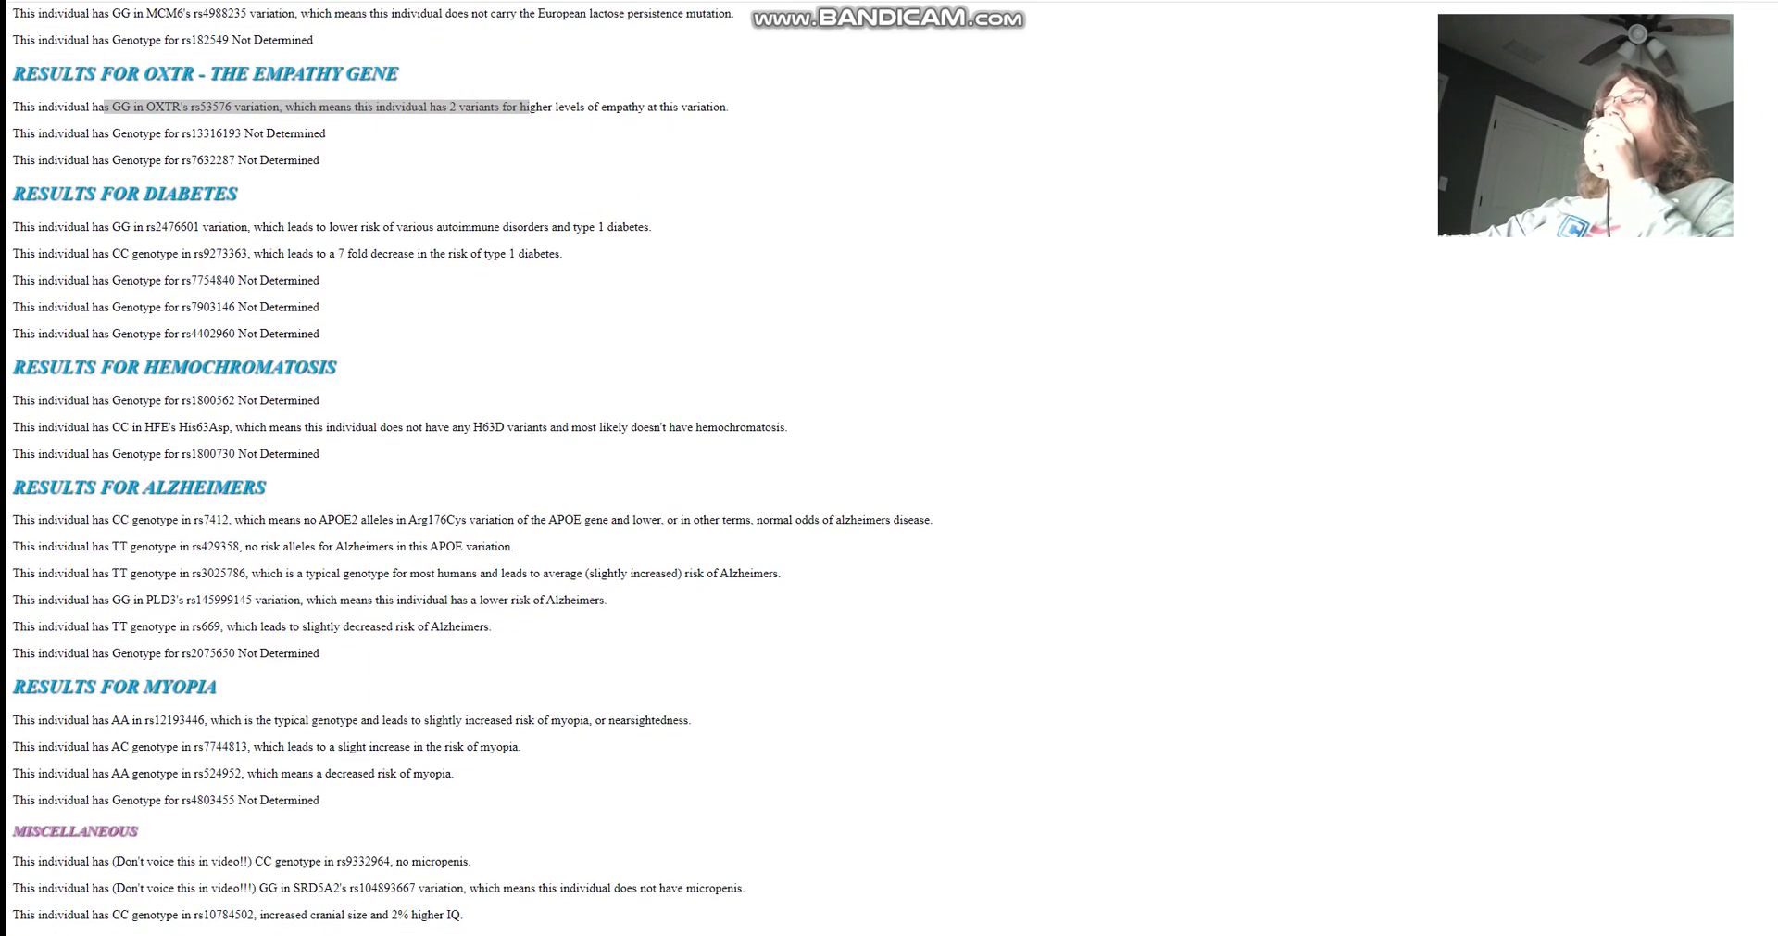
pyautogui.moveTo(89, 253); pyautogui.dragTo(527, 253)
pyautogui.moveTo(80, 427); pyautogui.dragTo(765, 427)
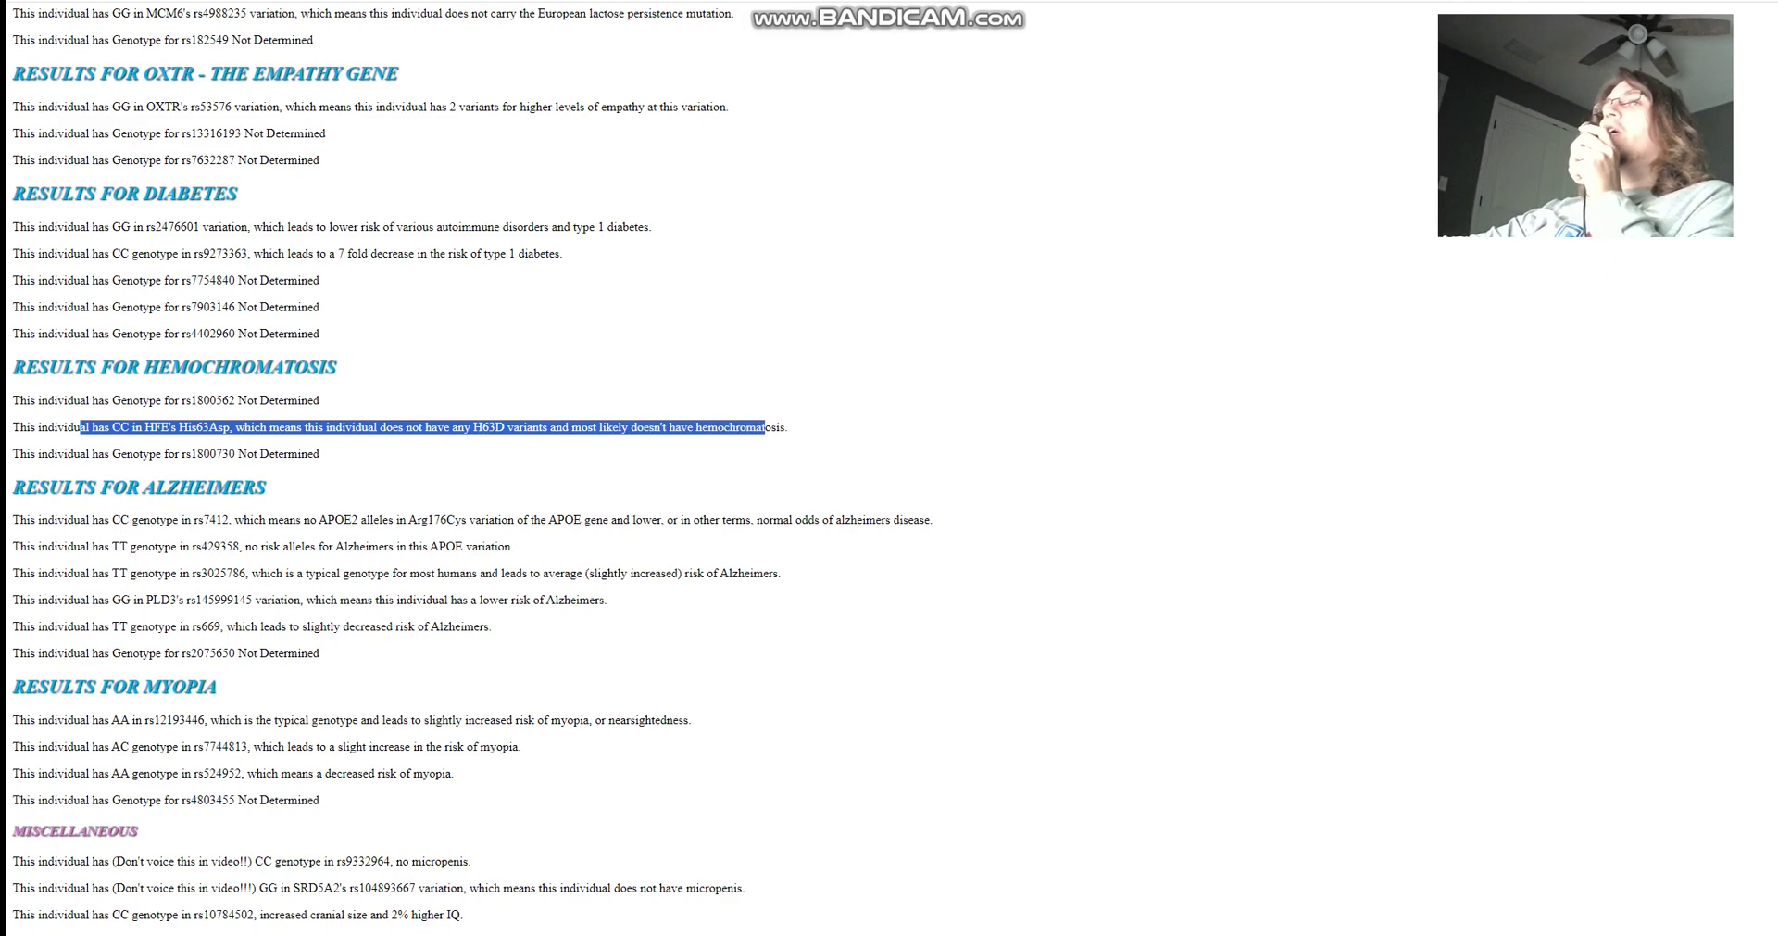
# Step: Examine the Alzheimer's results for rs7412 and rs429358 and the myopia result for rs12193446
pyautogui.scroll(-3, 704, 463)
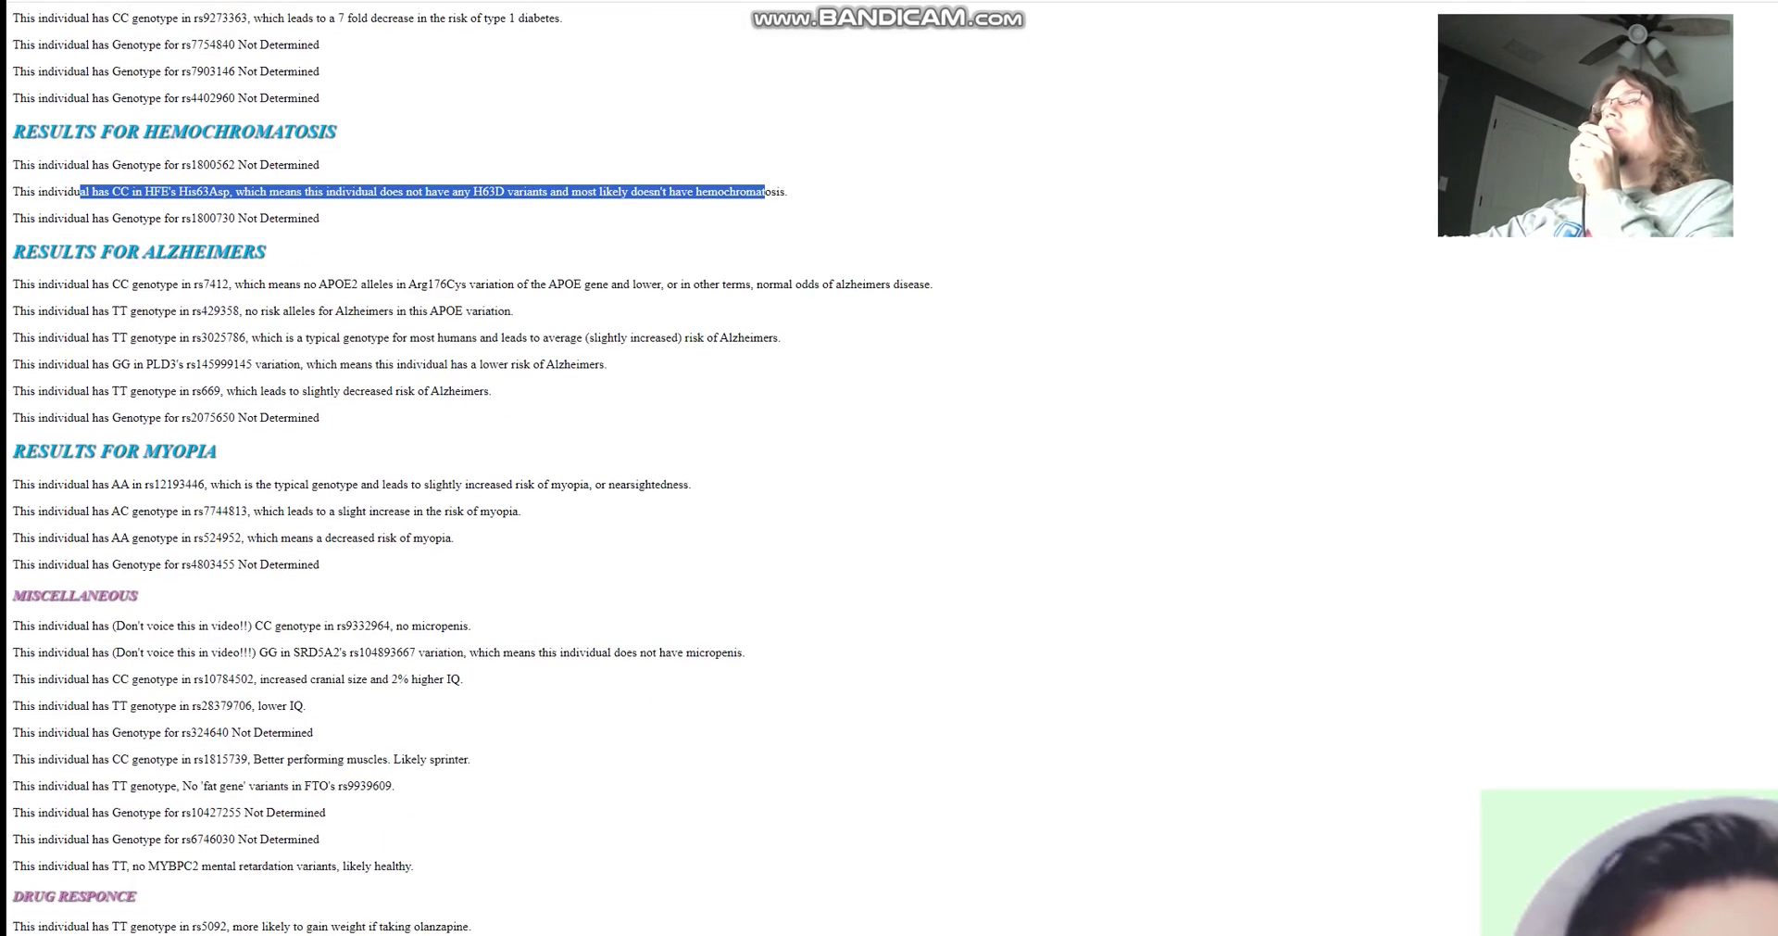
pyautogui.moveTo(514, 311); pyautogui.dragTo(67, 283)
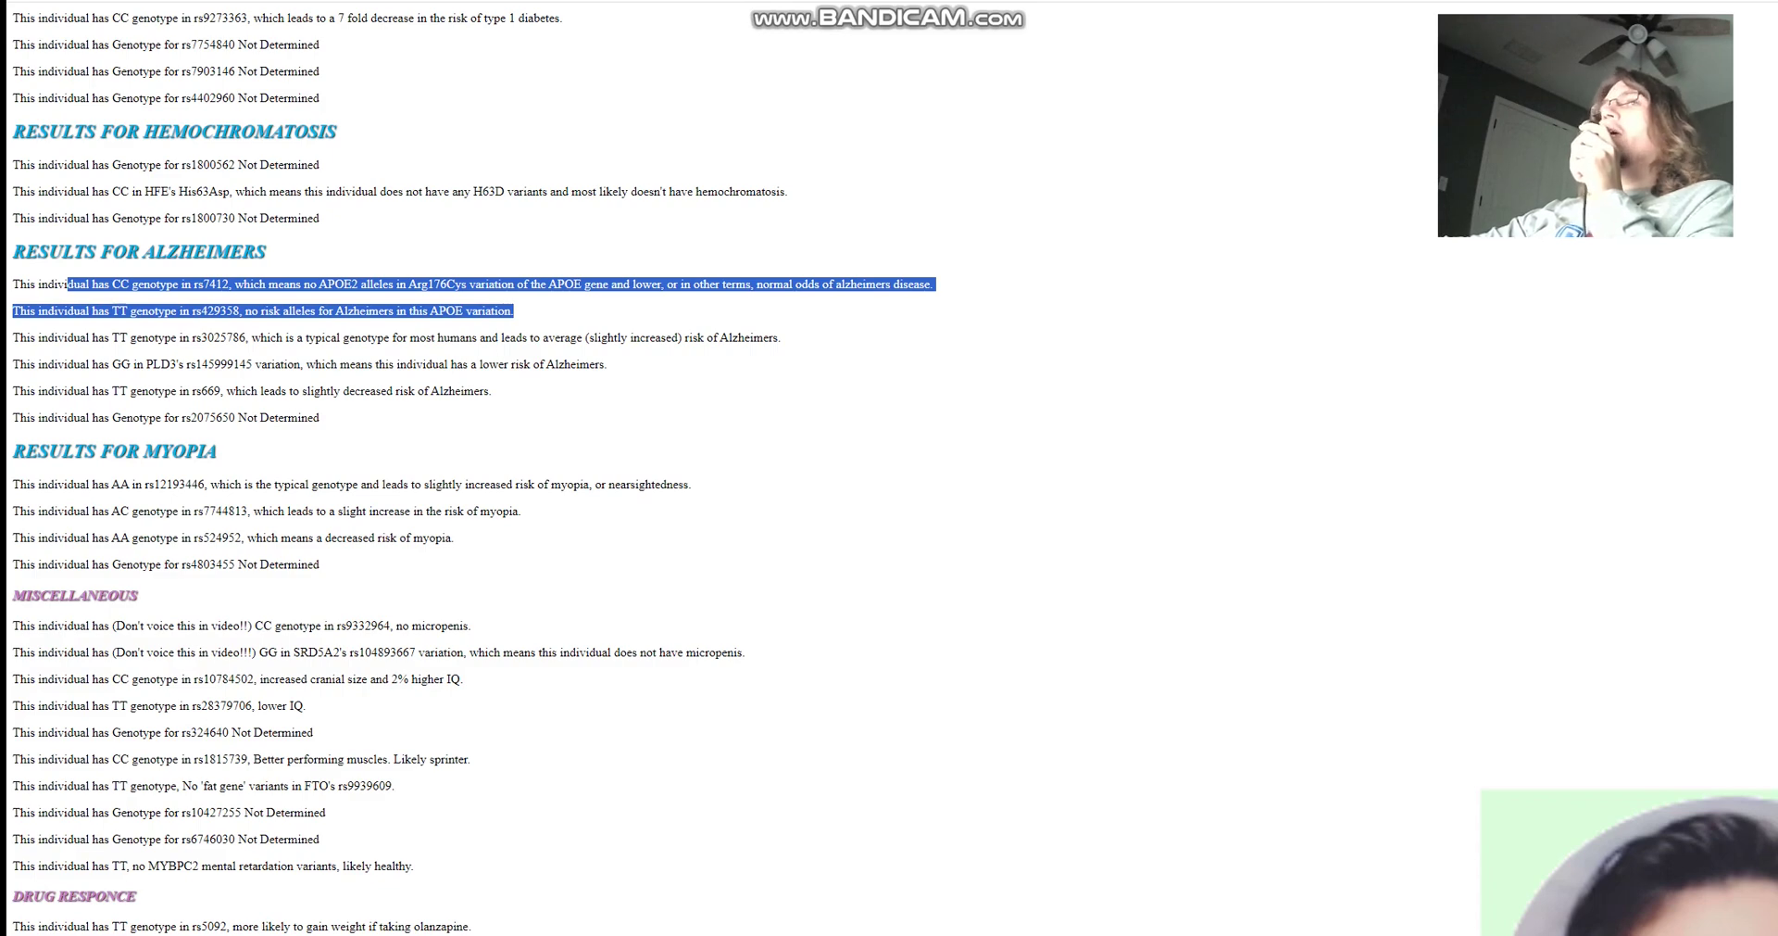
pyautogui.scroll(-2, 889, 468)
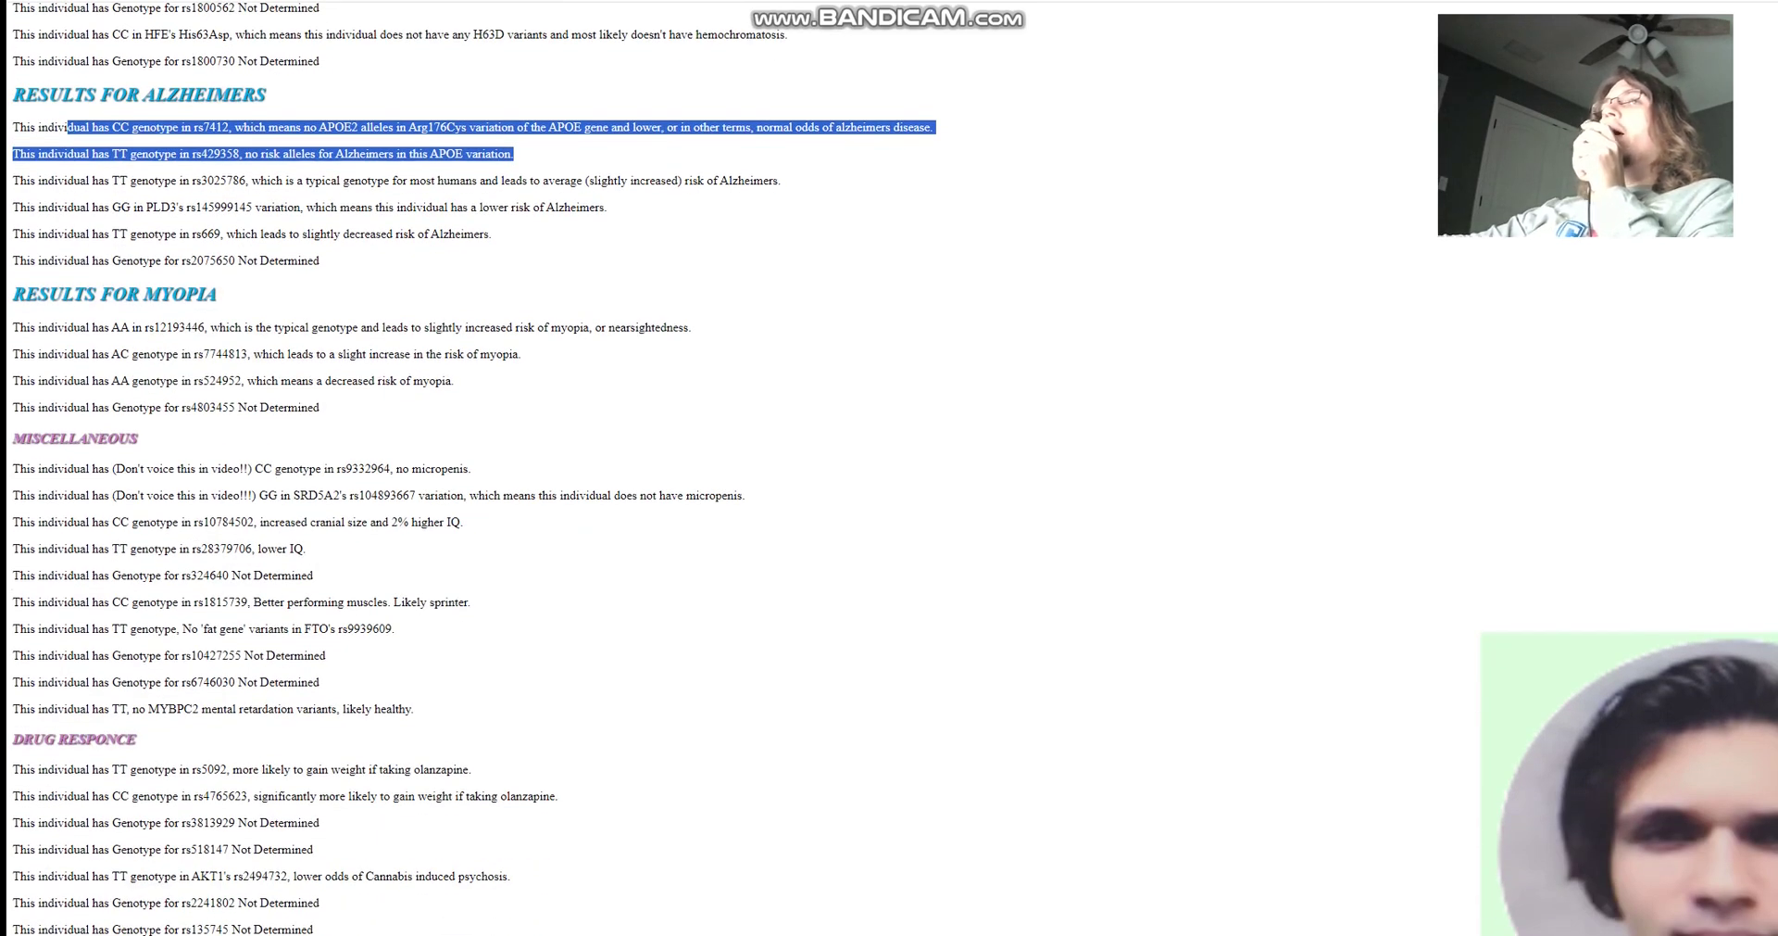
pyautogui.moveTo(97, 327); pyautogui.dragTo(689, 327)
# Step: Examine the miscellaneous results for rs9332964, SRD5A2 rs104893667 and FTO rs9939609, and the drug response result for AKT1 rs2494732
pyautogui.scroll(-3, 889, 468)
pyautogui.moveTo(403, 232); pyautogui.dragTo(471, 232)
pyautogui.moveTo(745, 259); pyautogui.dragTo(672, 260)
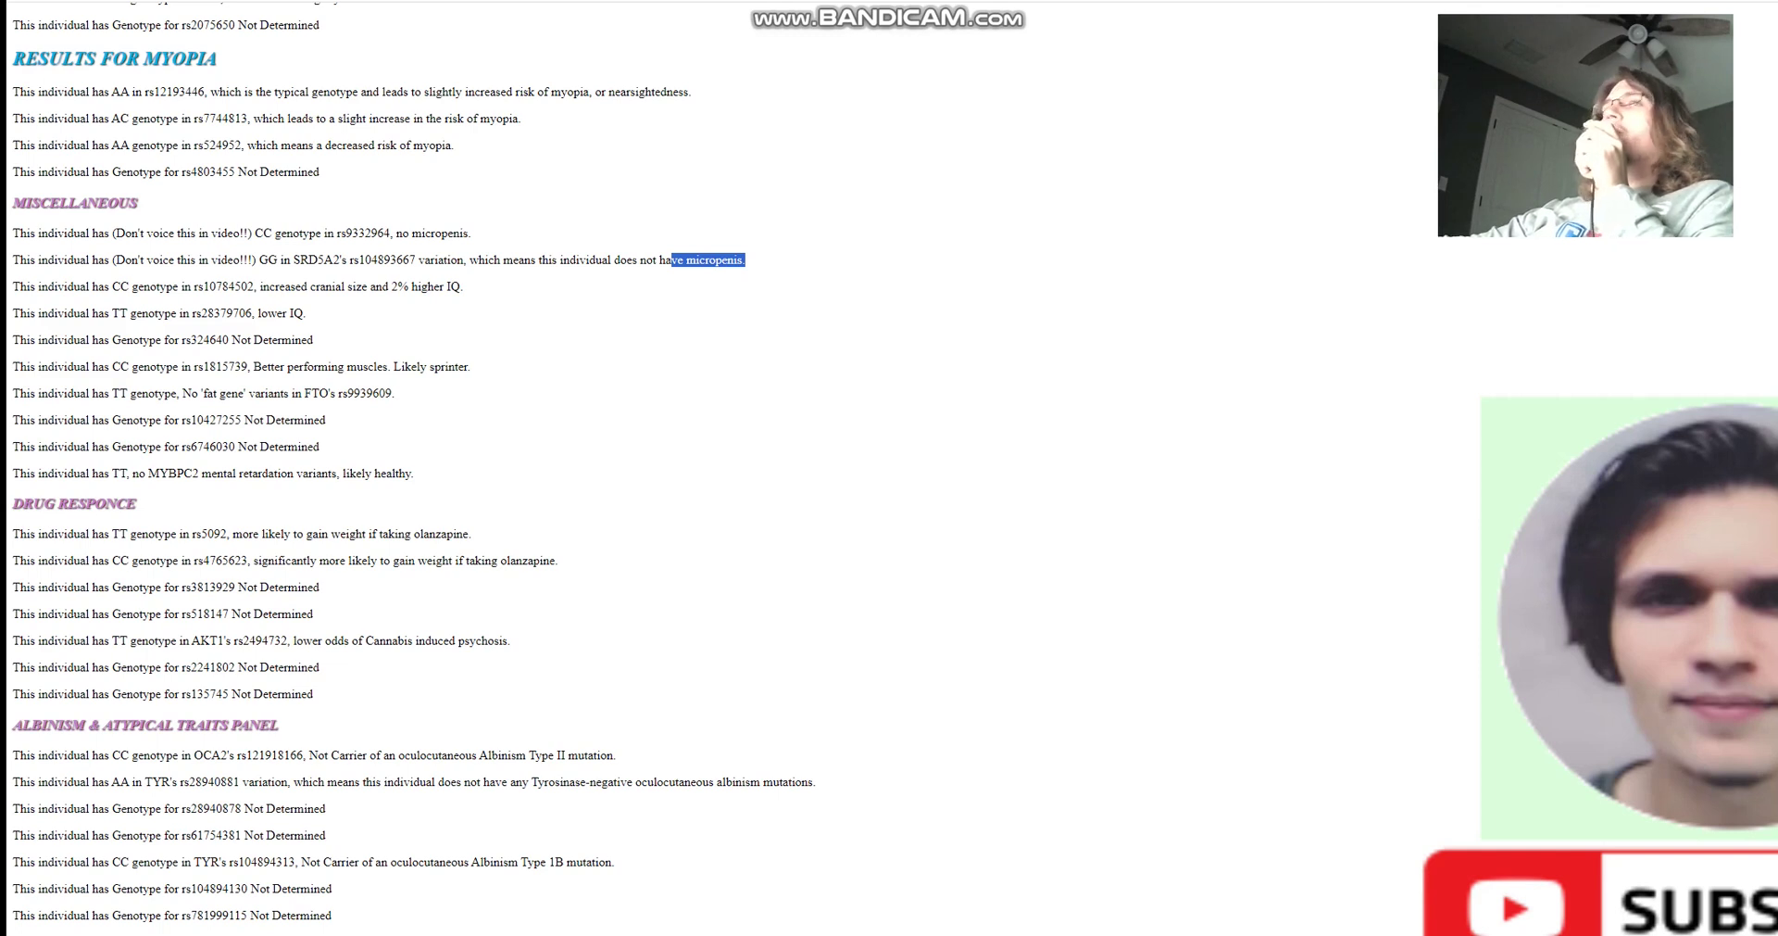
pyautogui.moveTo(113, 420)
pyautogui.mouseDown()
pyautogui.moveTo(328, 419)
pyautogui.moveTo(264, 393)
pyautogui.moveTo(13, 420)
pyautogui.moveTo(98, 393)
pyautogui.mouseUp()
pyautogui.scroll(-3, 97, 393)
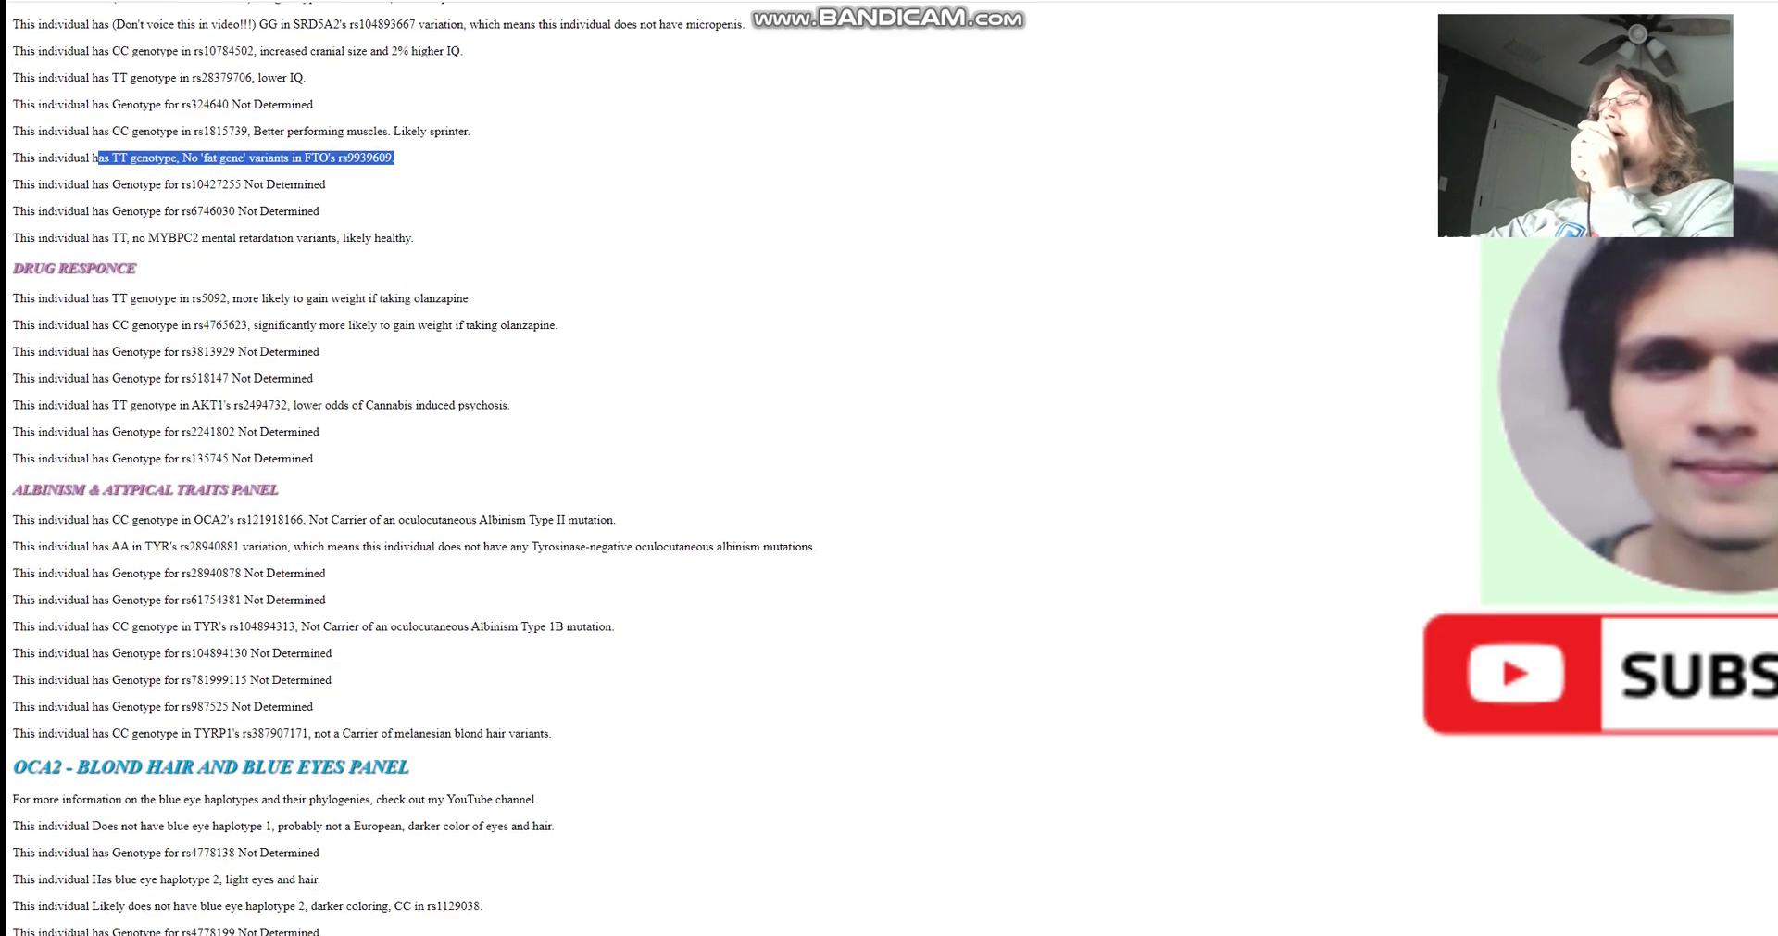
pyautogui.moveTo(275, 405); pyautogui.dragTo(510, 405)
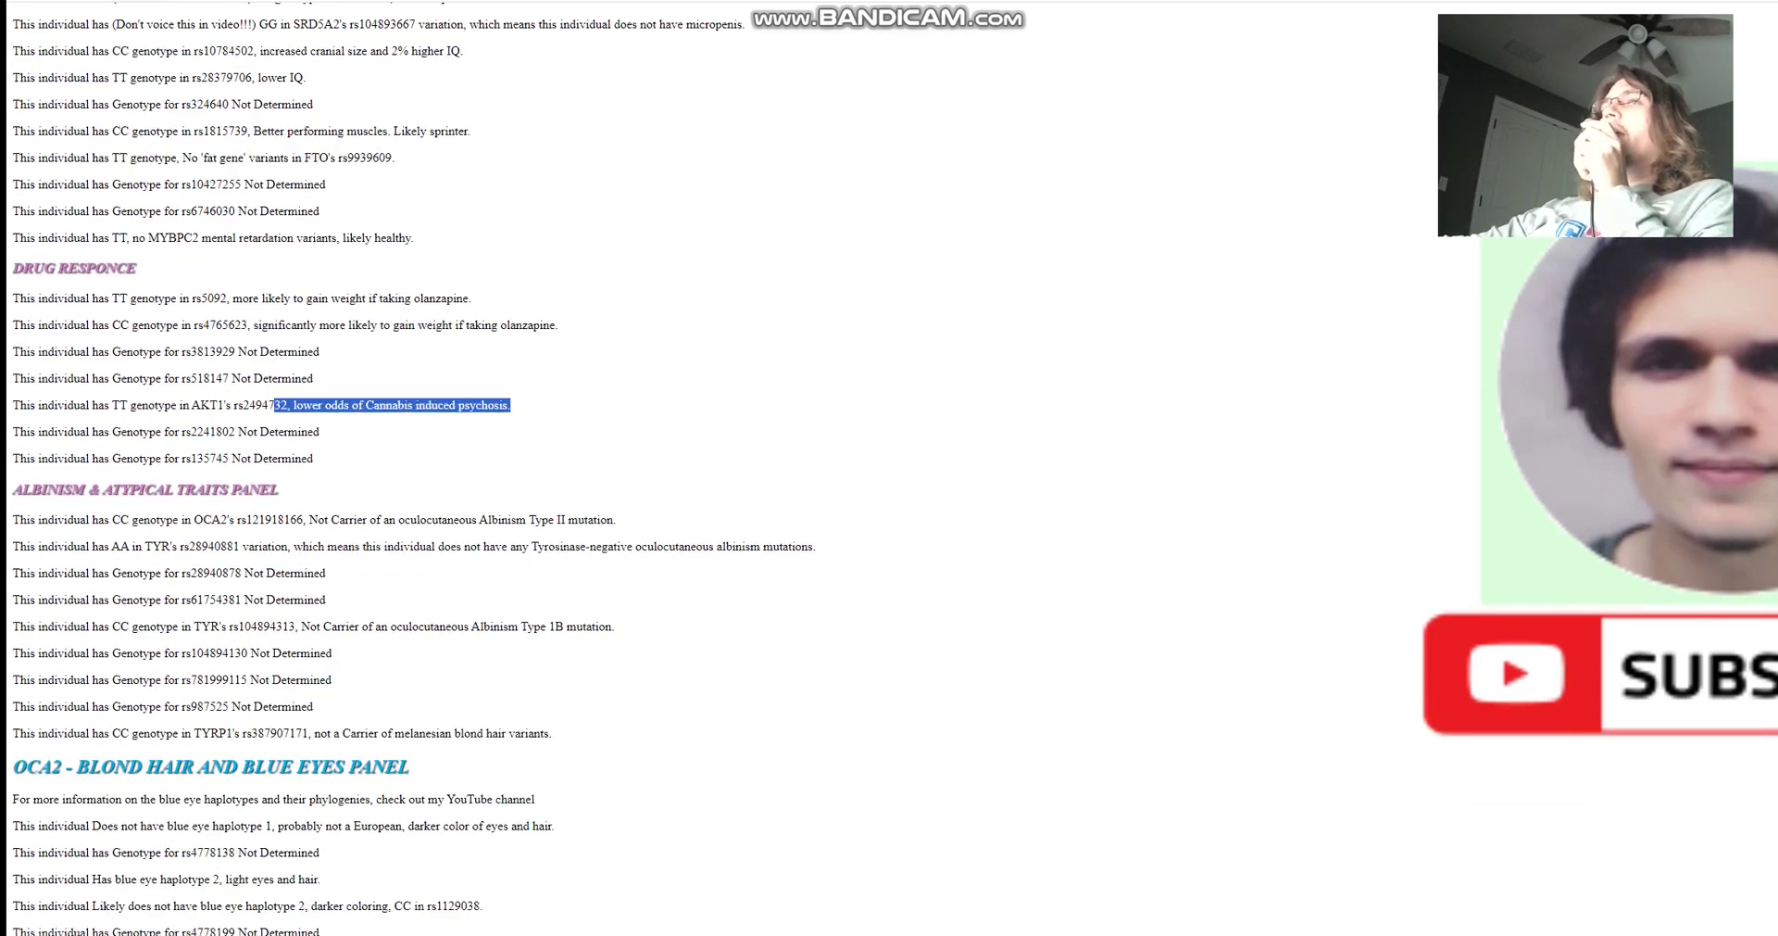
# Step: Examine the albinism panel results for OCA2 rs121918166 and TYR rs104894313, and the OCA2 blond hair and blue eyes panel
pyautogui.scroll(-1, 889, 468)
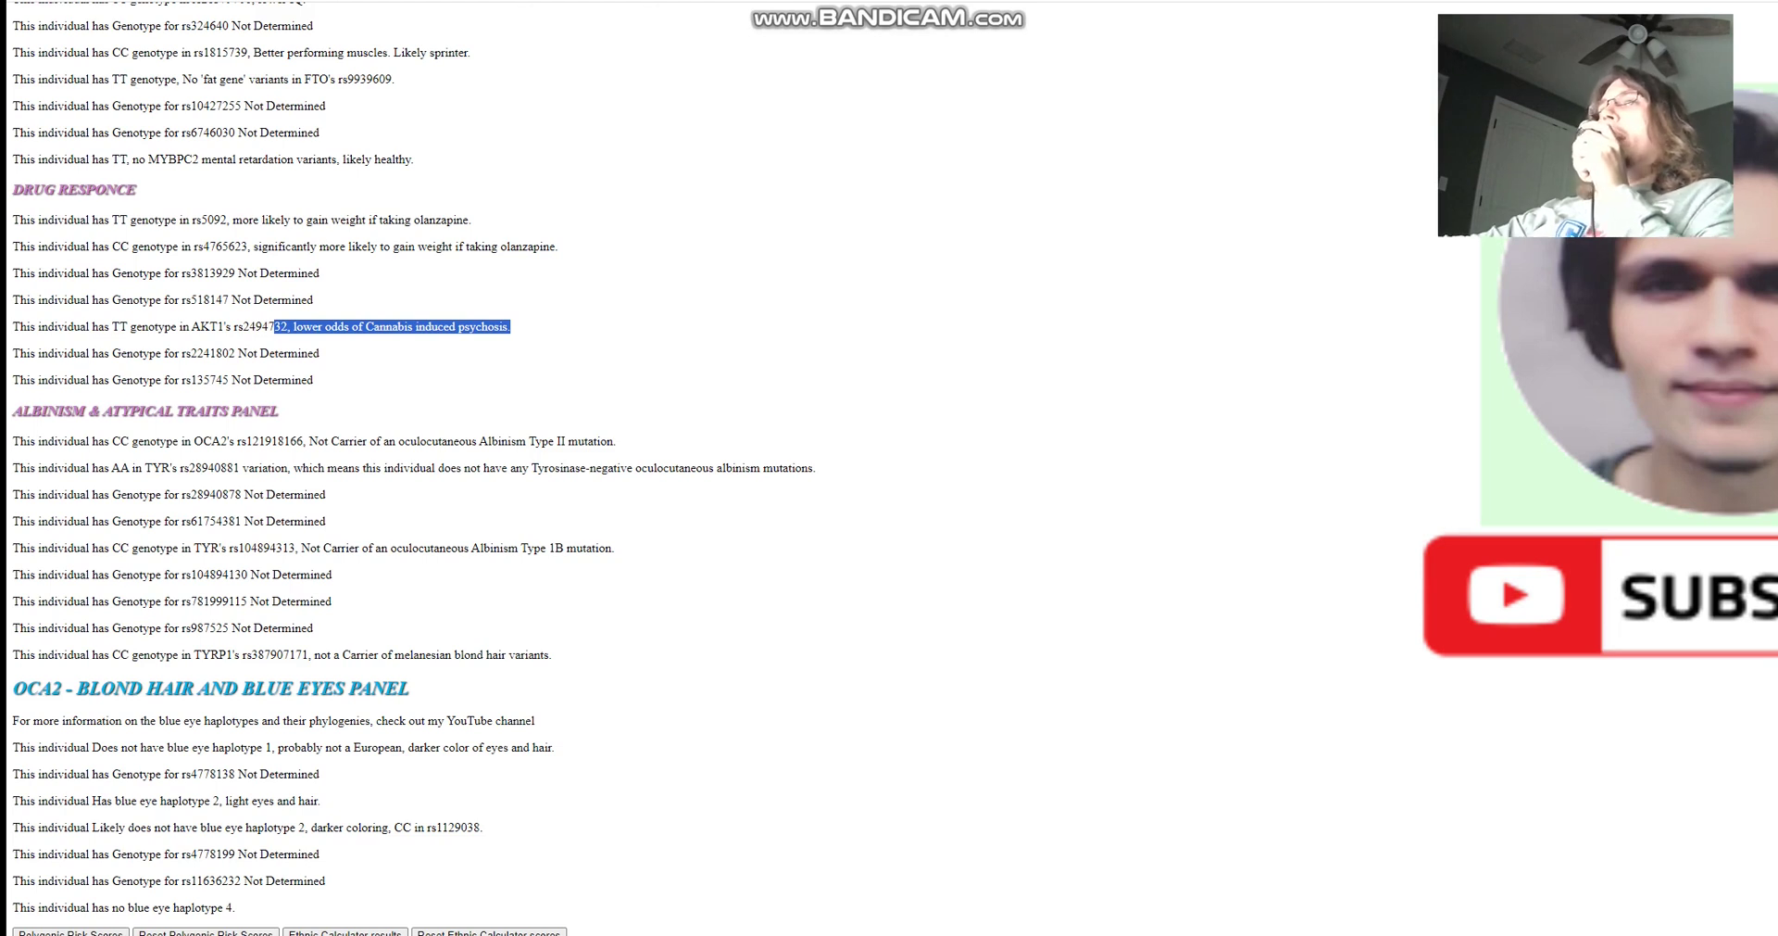
pyautogui.moveTo(309, 441); pyautogui.dragTo(615, 547)
pyautogui.click(615, 547)
pyautogui.scroll(-1, 889, 468)
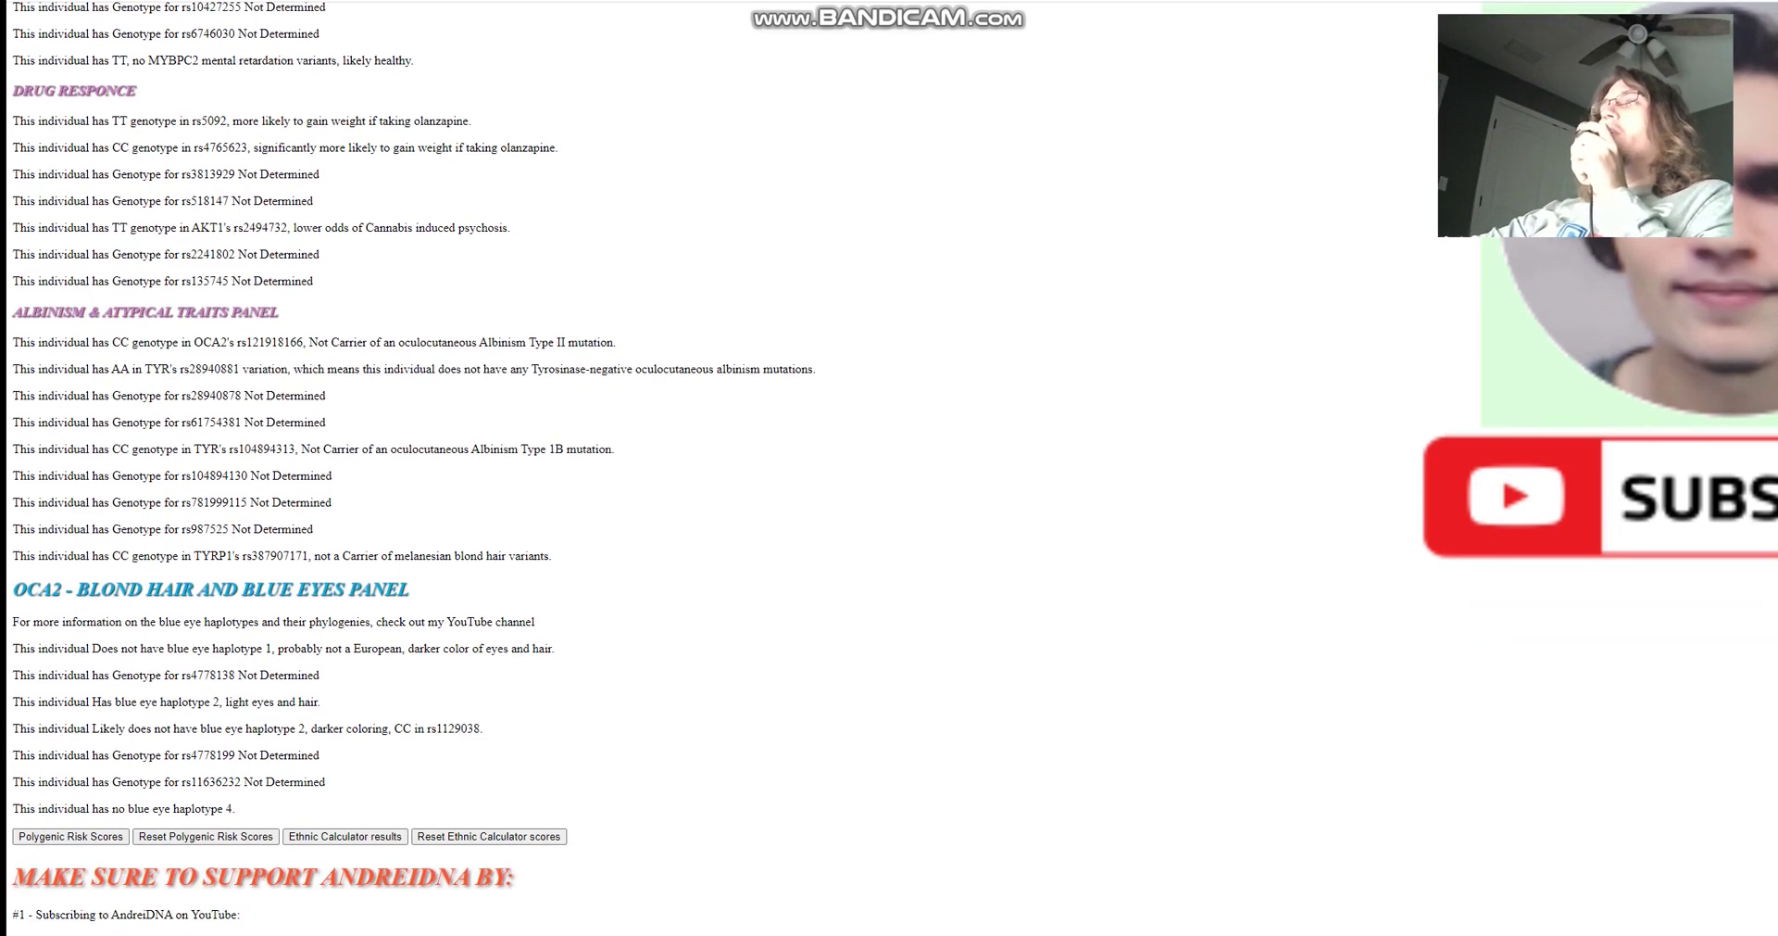
# Step: Open the Ethnic Calculator results and copy the Sample_Upload Vahaduo coordinates
pyautogui.click(345, 835)
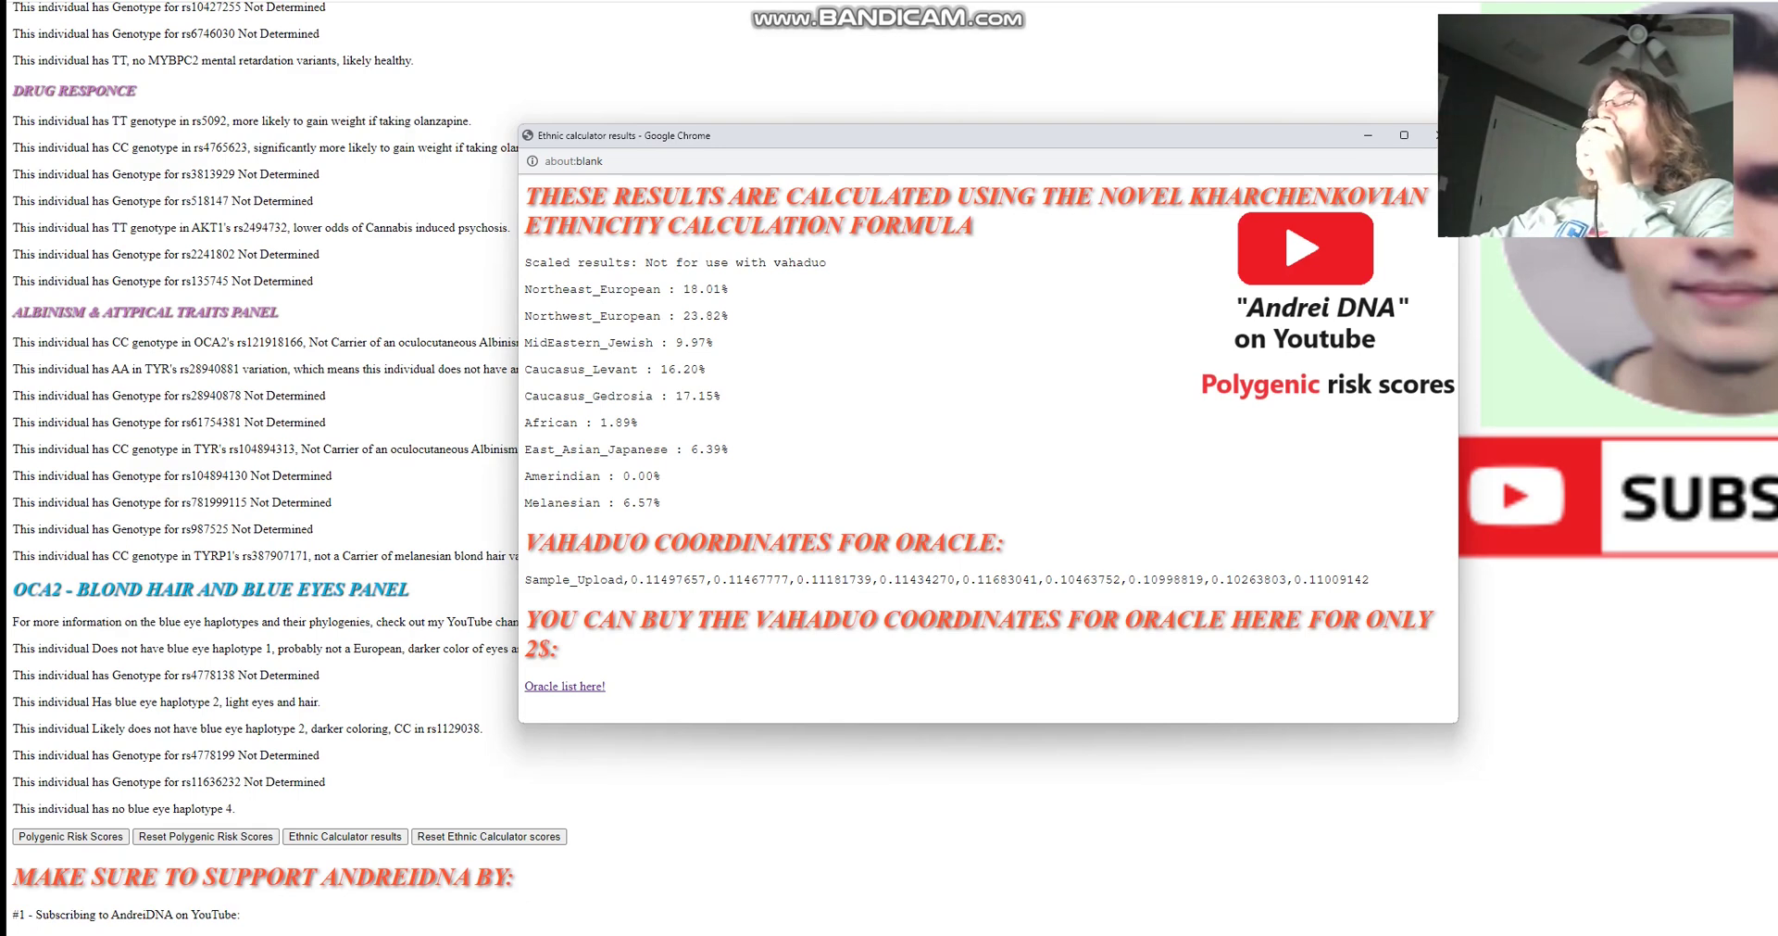
pyautogui.moveTo(1370, 580); pyautogui.dragTo(524, 580)
pyautogui.rightClick(812, 580)
pyautogui.click(852, 589)
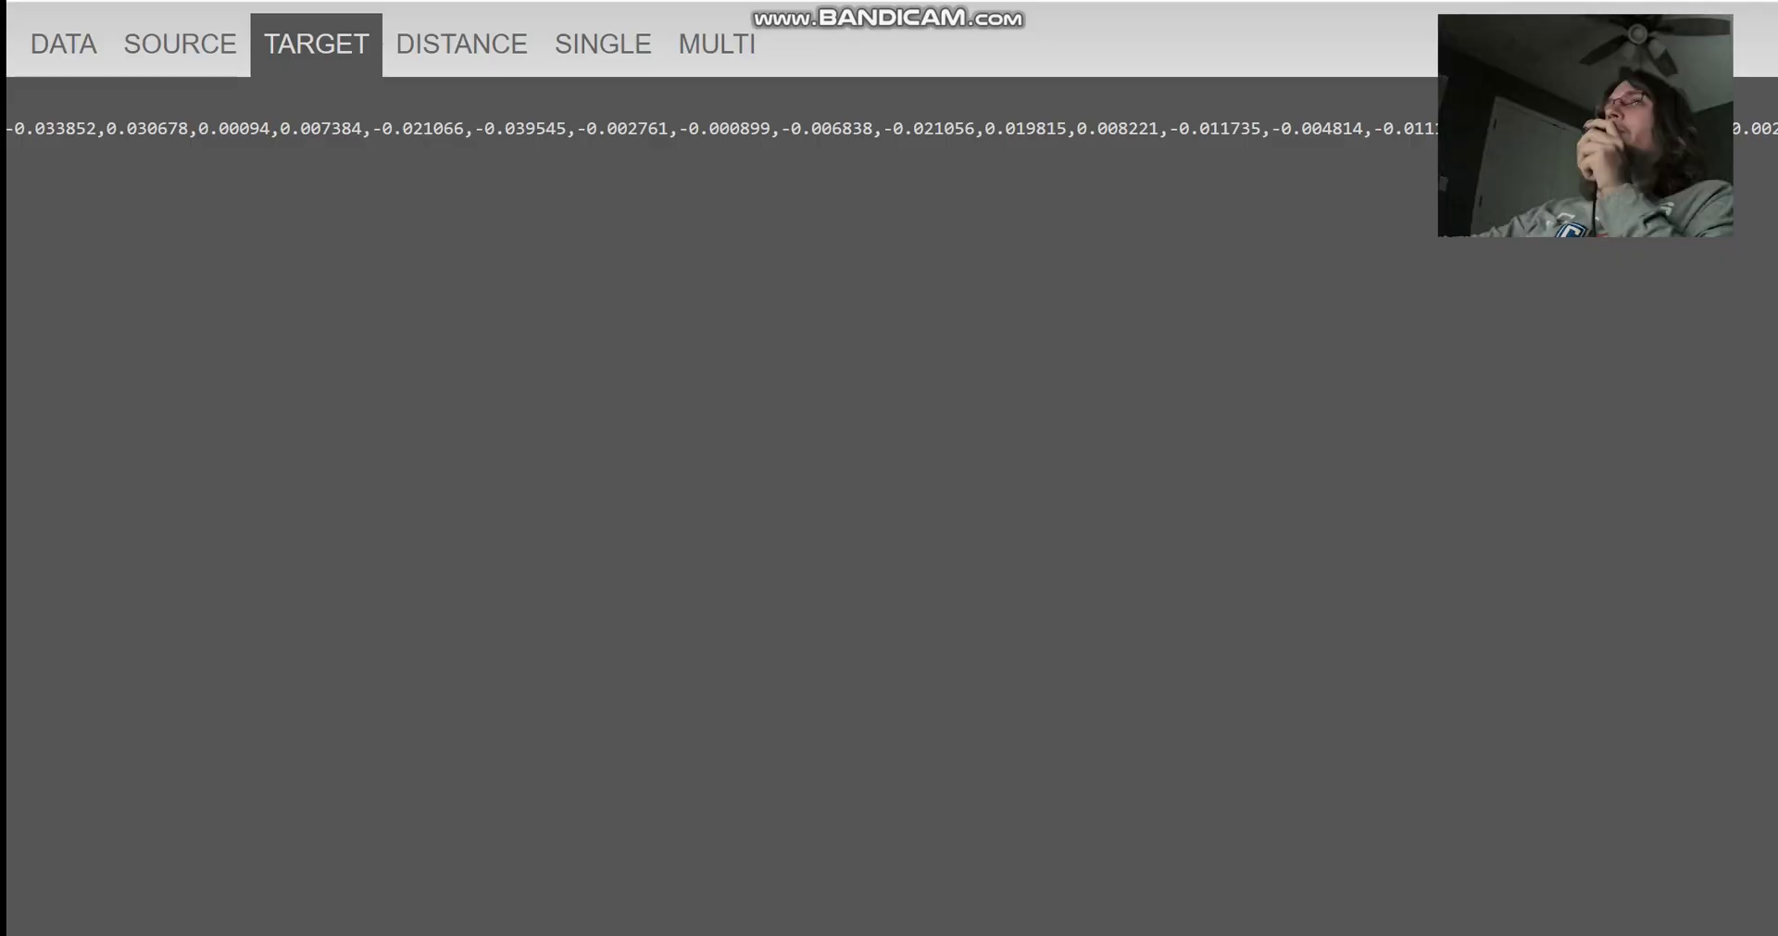
# Step: Switch to Vahaduo and paste the copied Sample_Upload coordinates as the target data
pyautogui.click(462, 43)
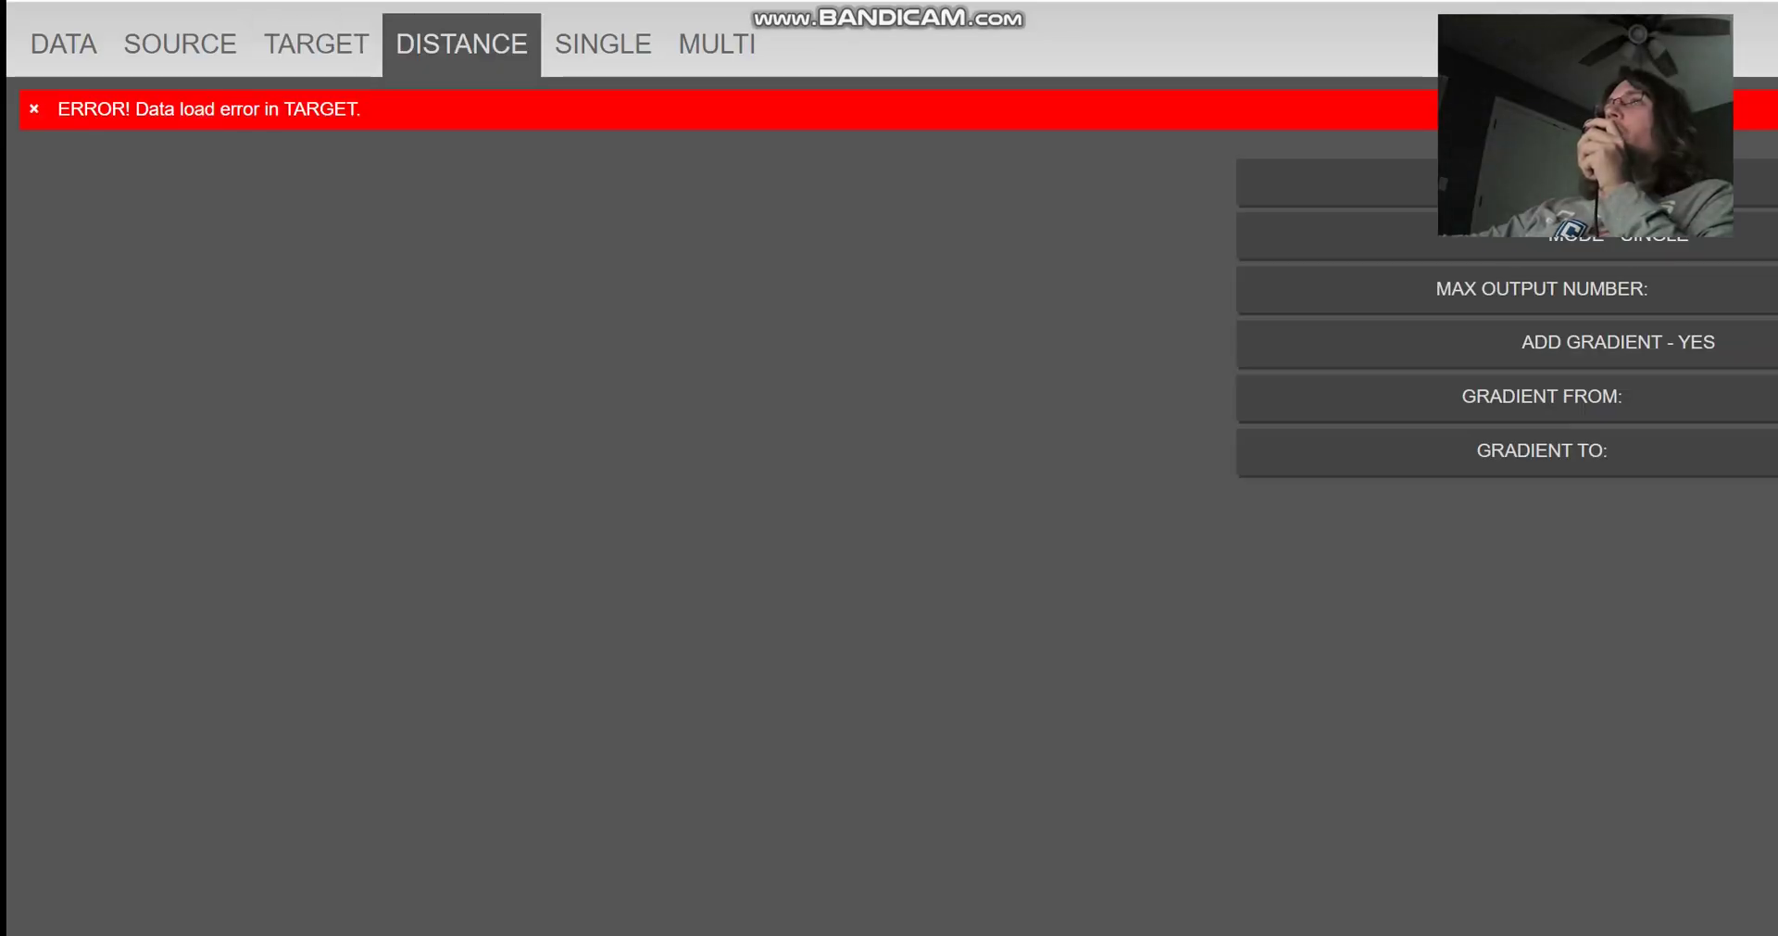
pyautogui.click(316, 43)
pyautogui.rightClick(306, 181)
pyautogui.click(343, 301)
# Step: Examine the list of source populations available for comparison with Sample_Upload
pyautogui.click(180, 44)
pyautogui.scroll(-1, 704, 463)
pyautogui.scroll(7, 704, 505)
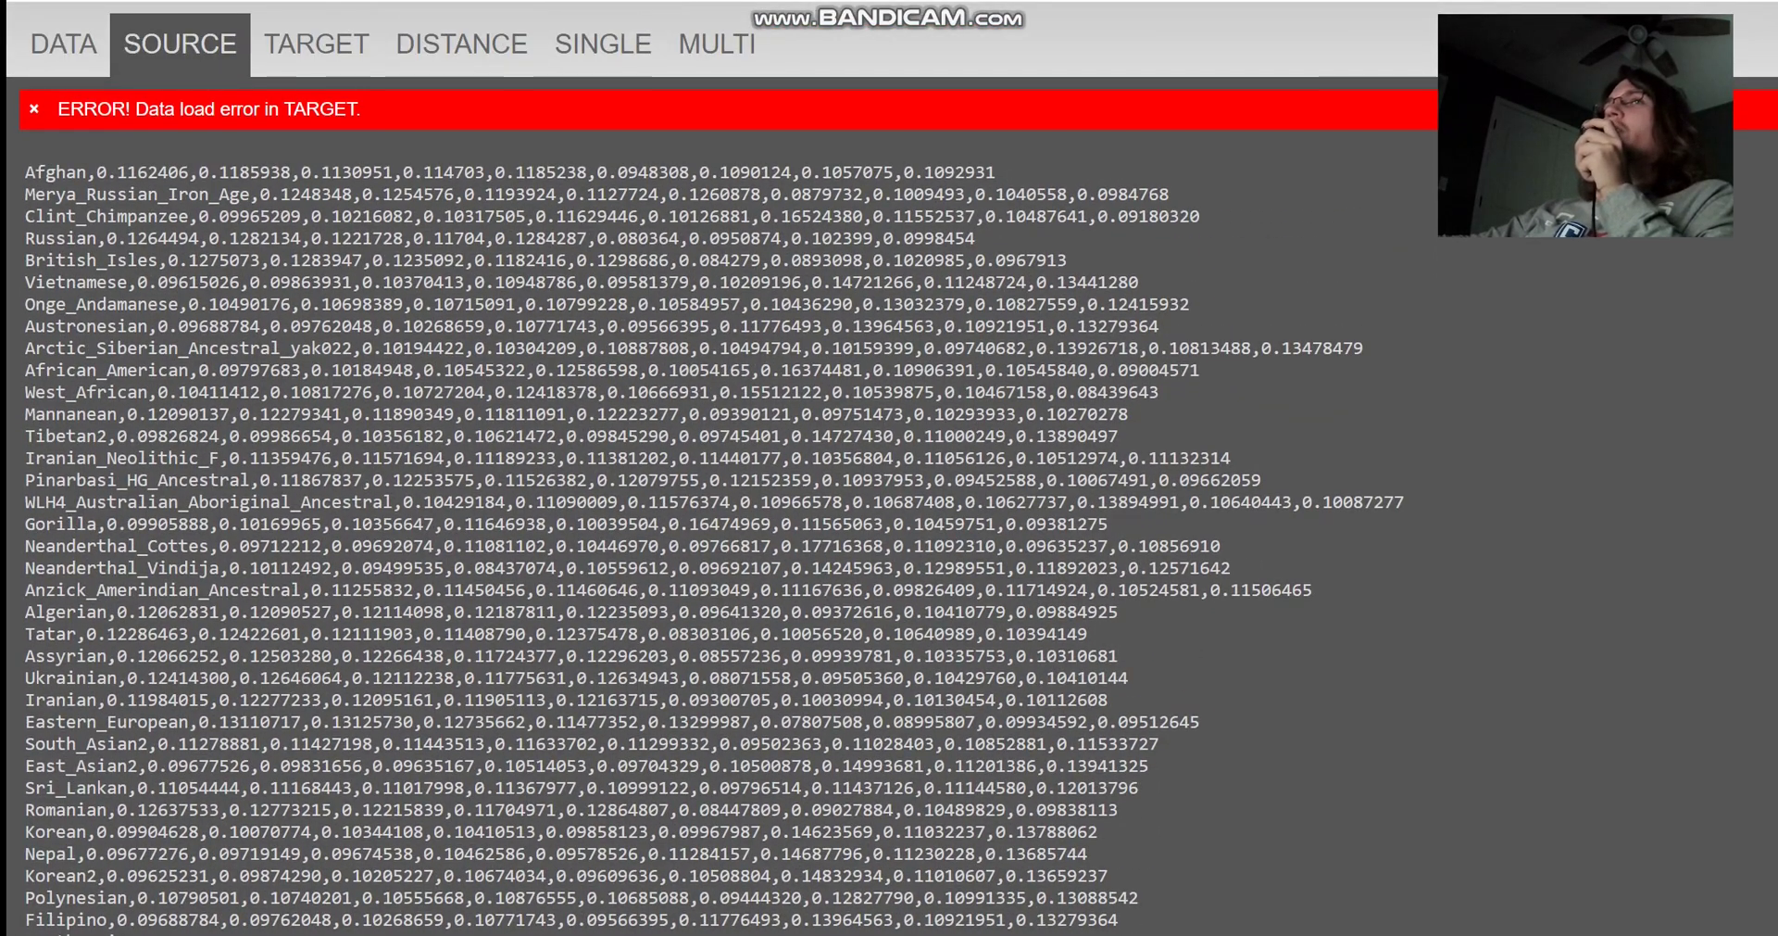
pyautogui.scroll(-6, 704, 538)
pyautogui.scroll(6, 704, 537)
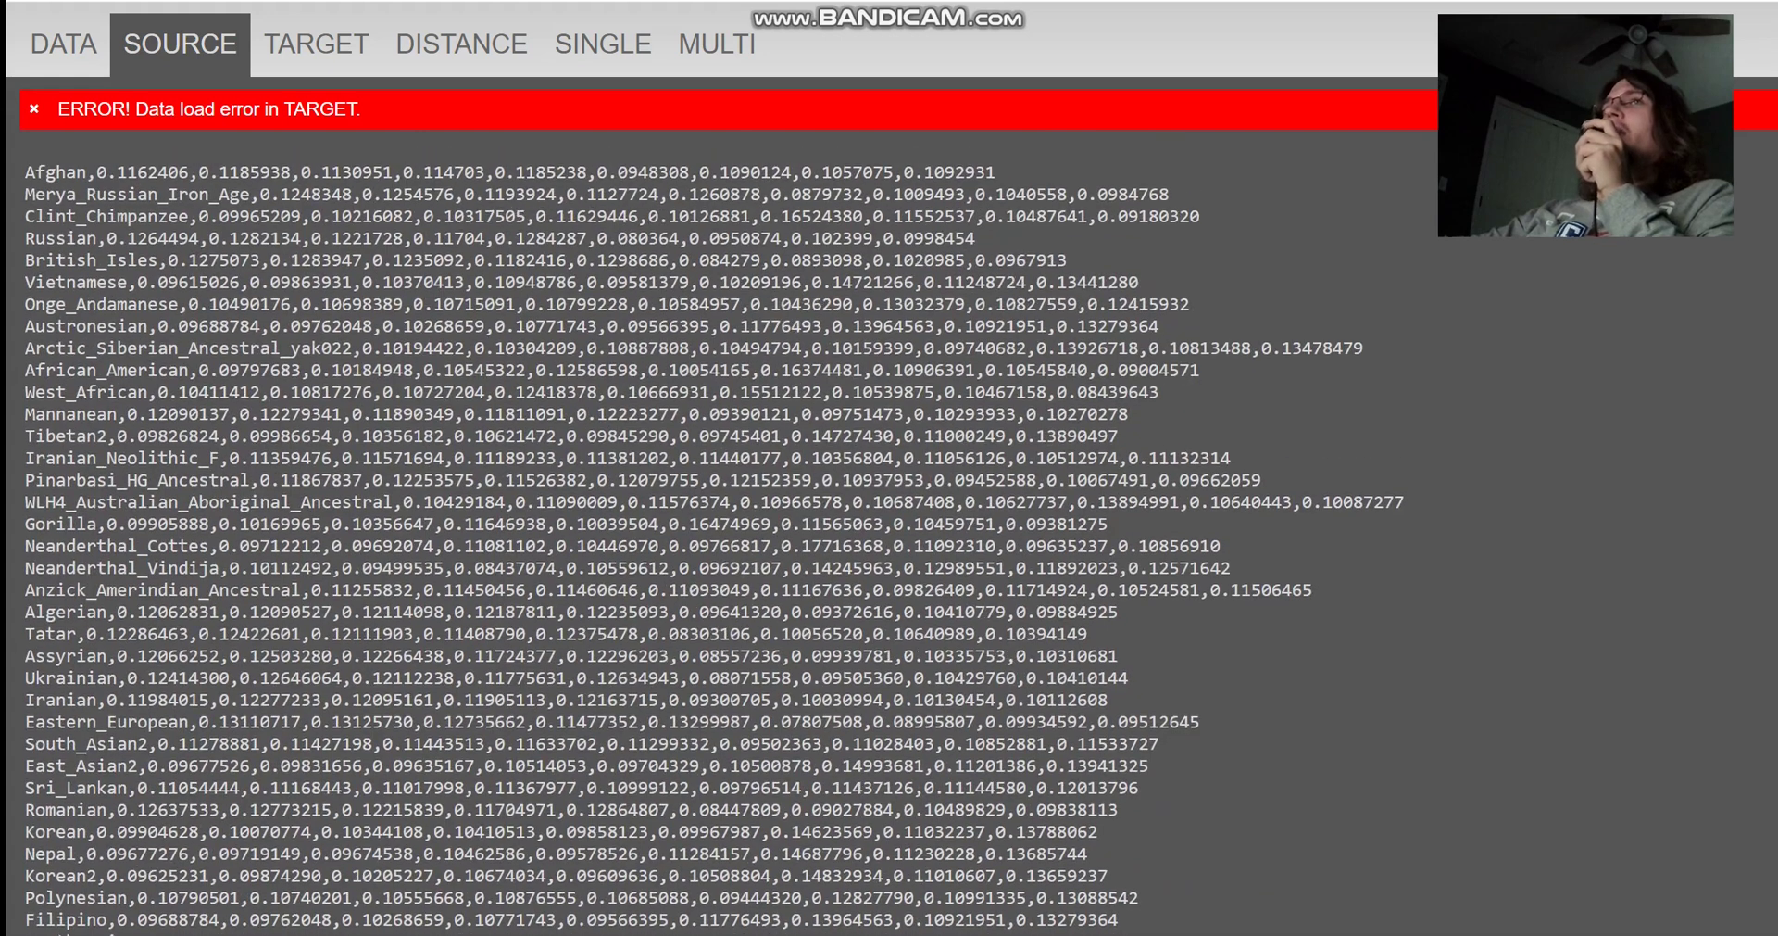
# Step: Run the distance calculation for Sample_Upload against all source populations and examine the ranked matches
pyautogui.click(316, 43)
pyautogui.click(461, 43)
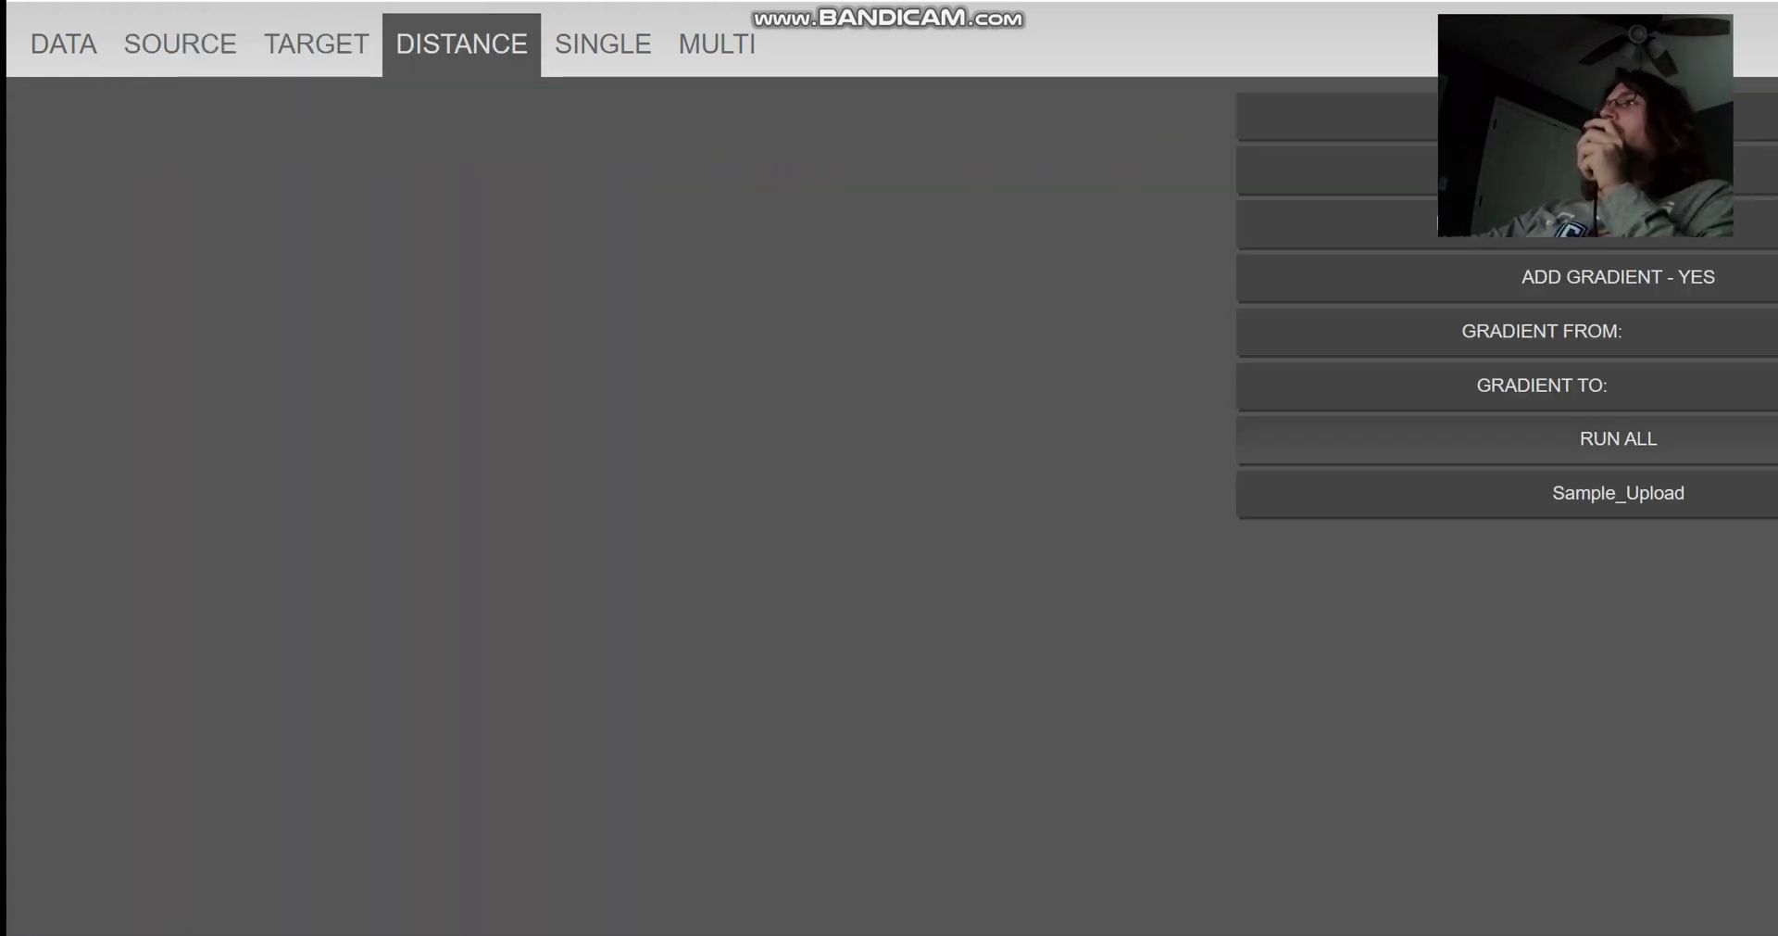
pyautogui.click(1618, 438)
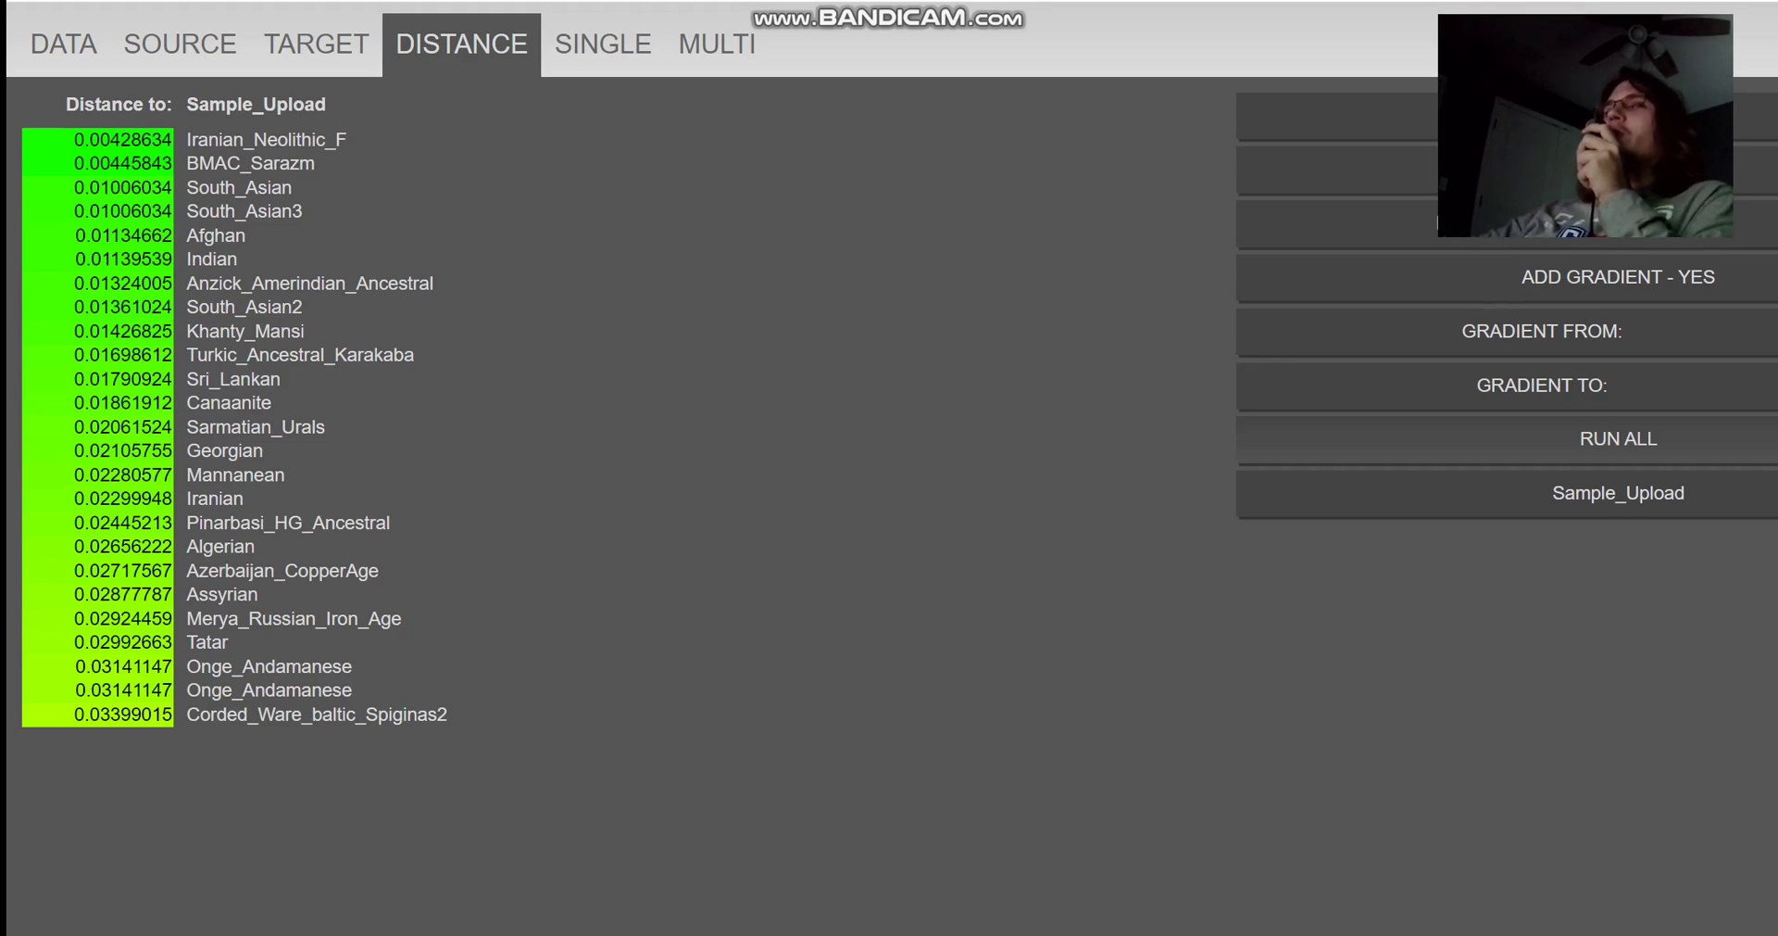
pyautogui.hotkey('ctrl', 'a')
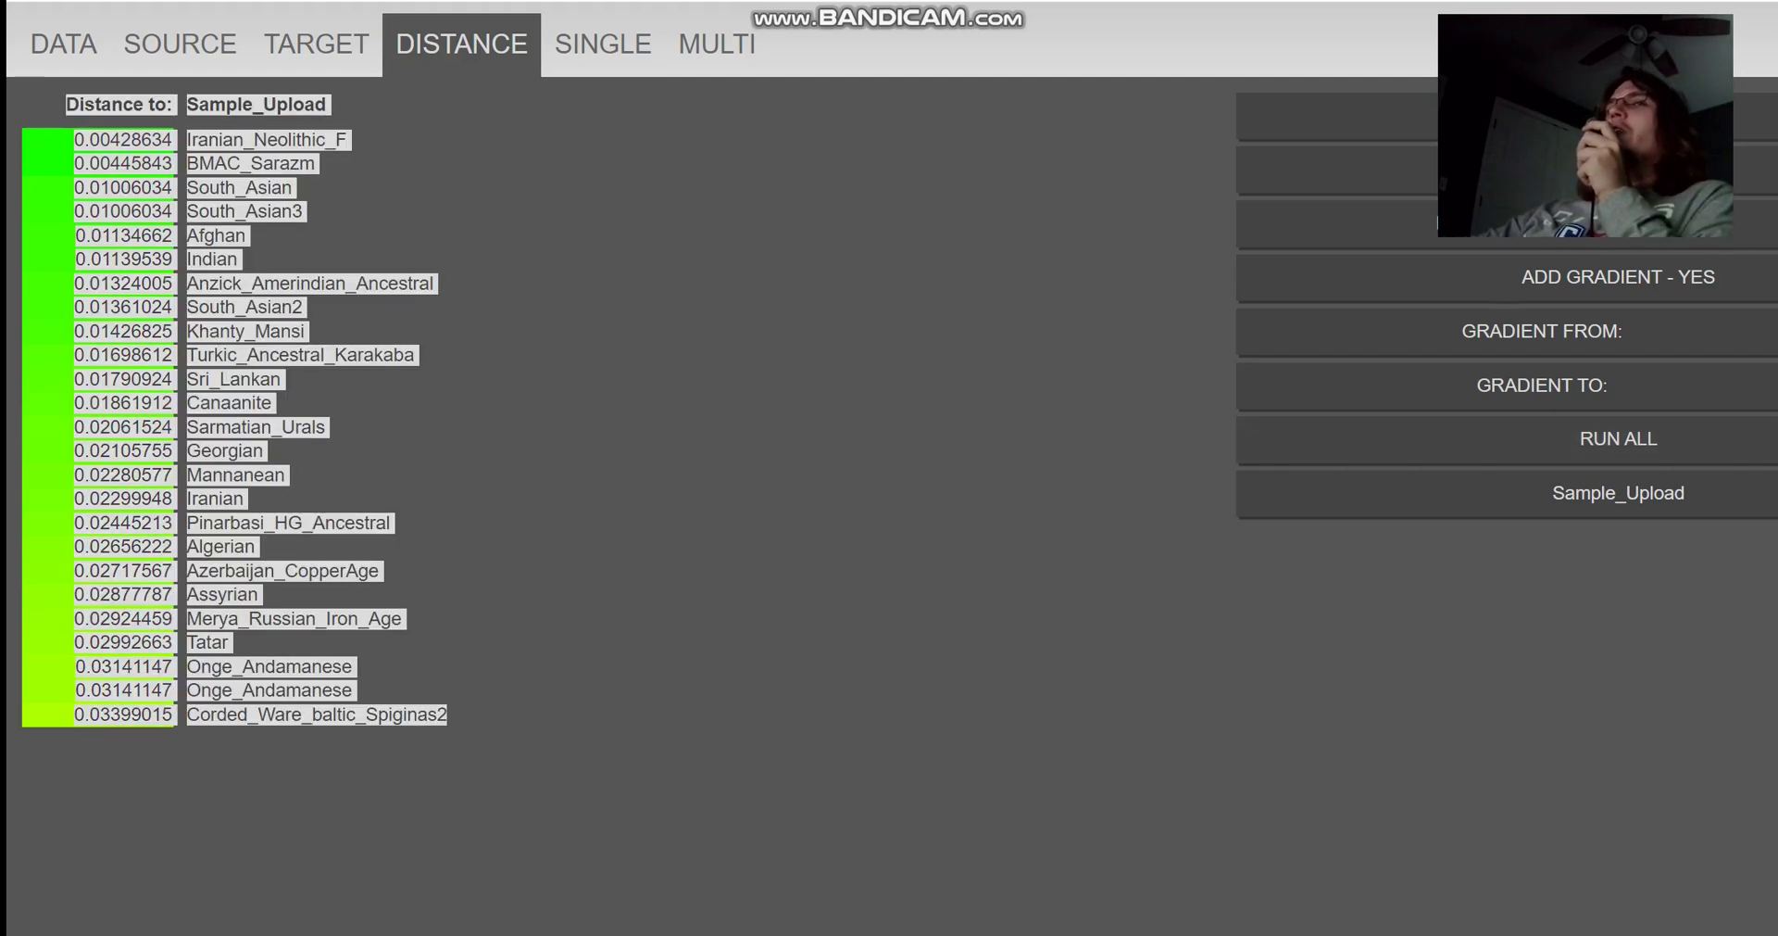
pyautogui.click(176, 435)
pyautogui.hotkey('ctrl', 'a')
pyautogui.moveTo(176, 435); pyautogui.dragTo(261, 434)
pyautogui.click(262, 433)
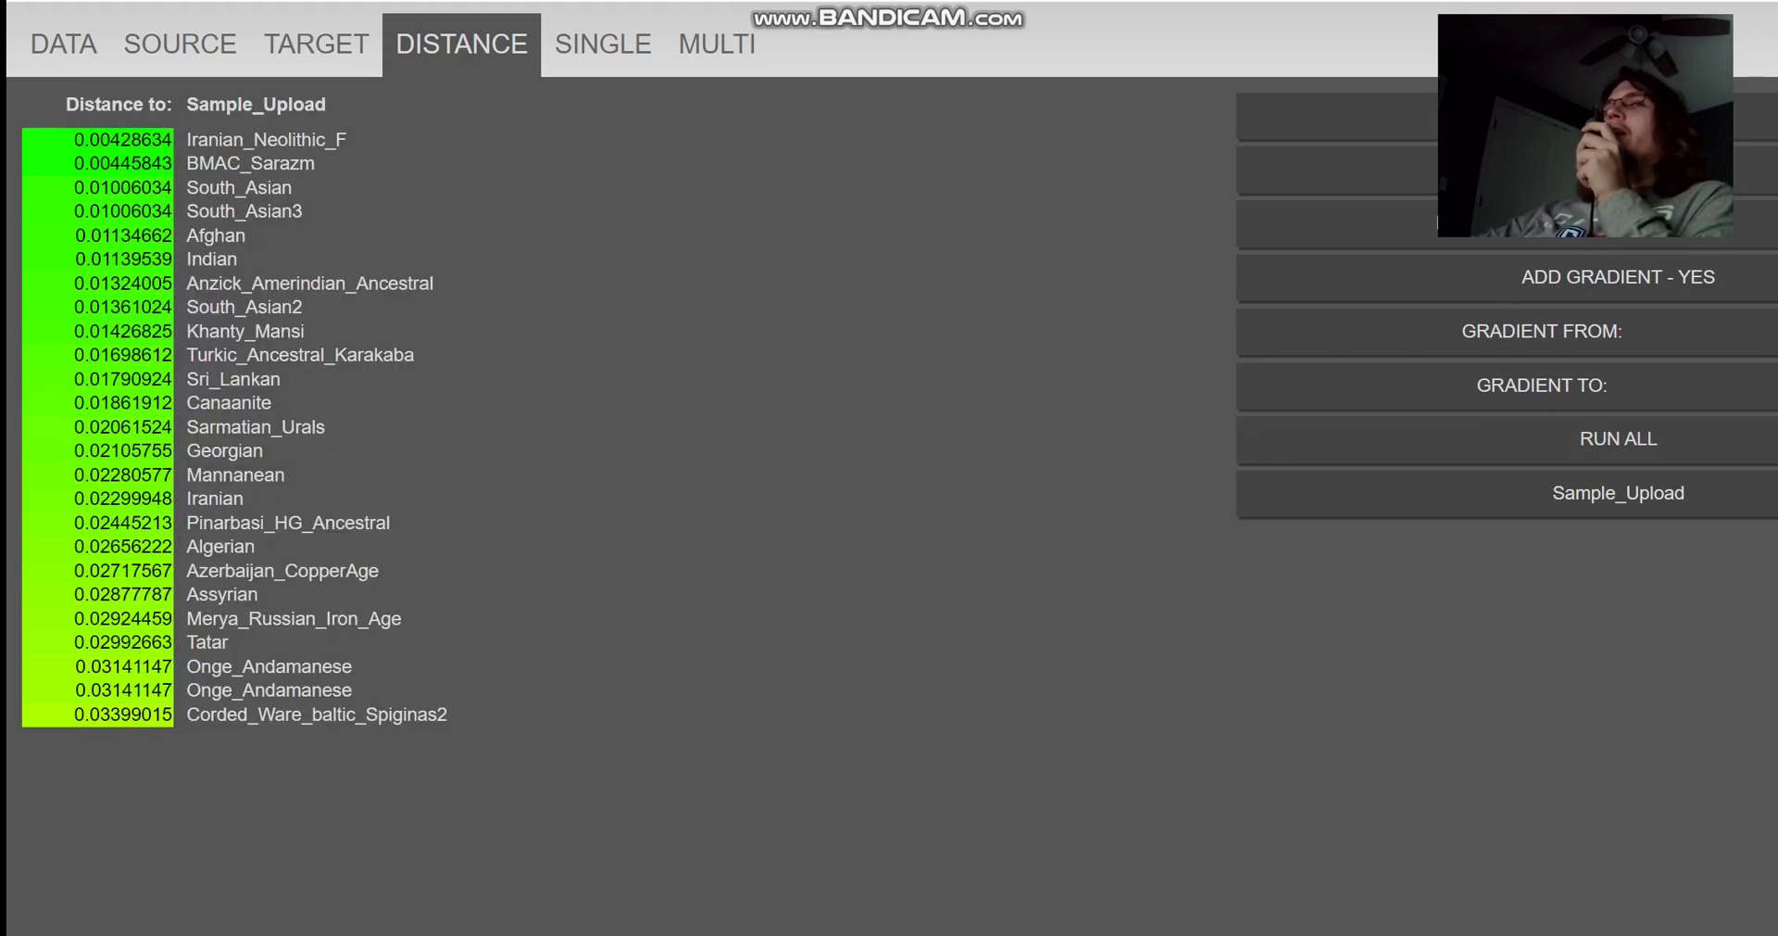
# Step: Run the Single admixture model for Sample_Upload
pyautogui.click(602, 44)
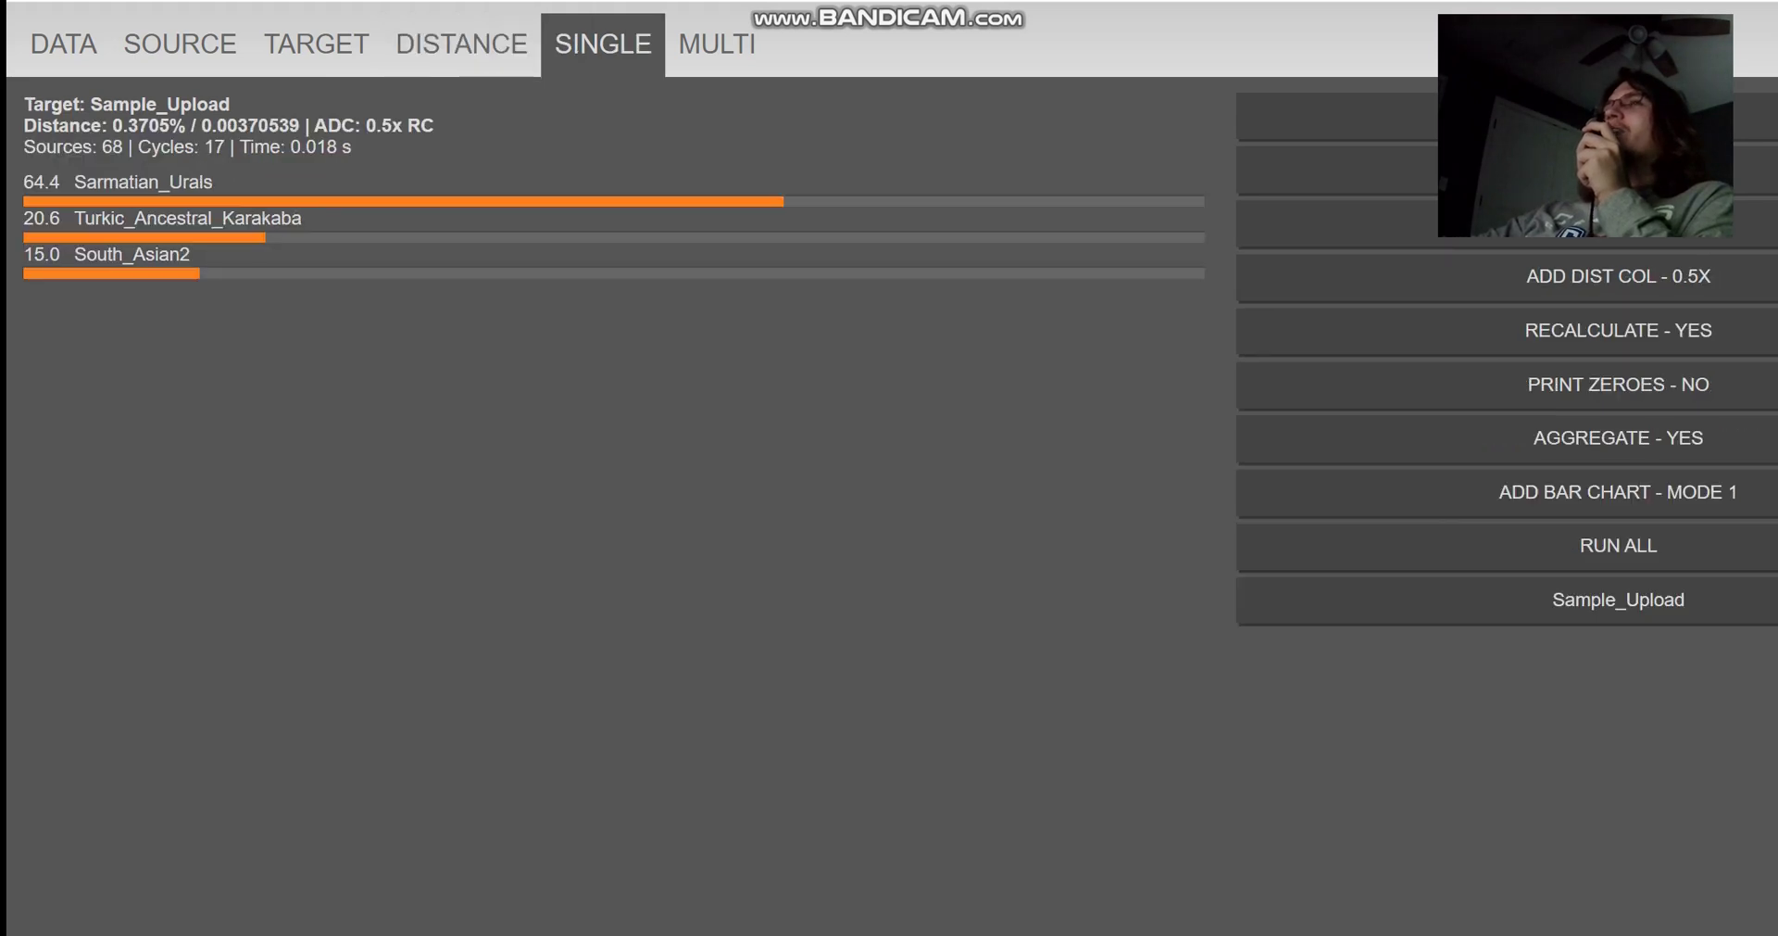
pyautogui.click(1618, 116)
pyautogui.click(1618, 546)
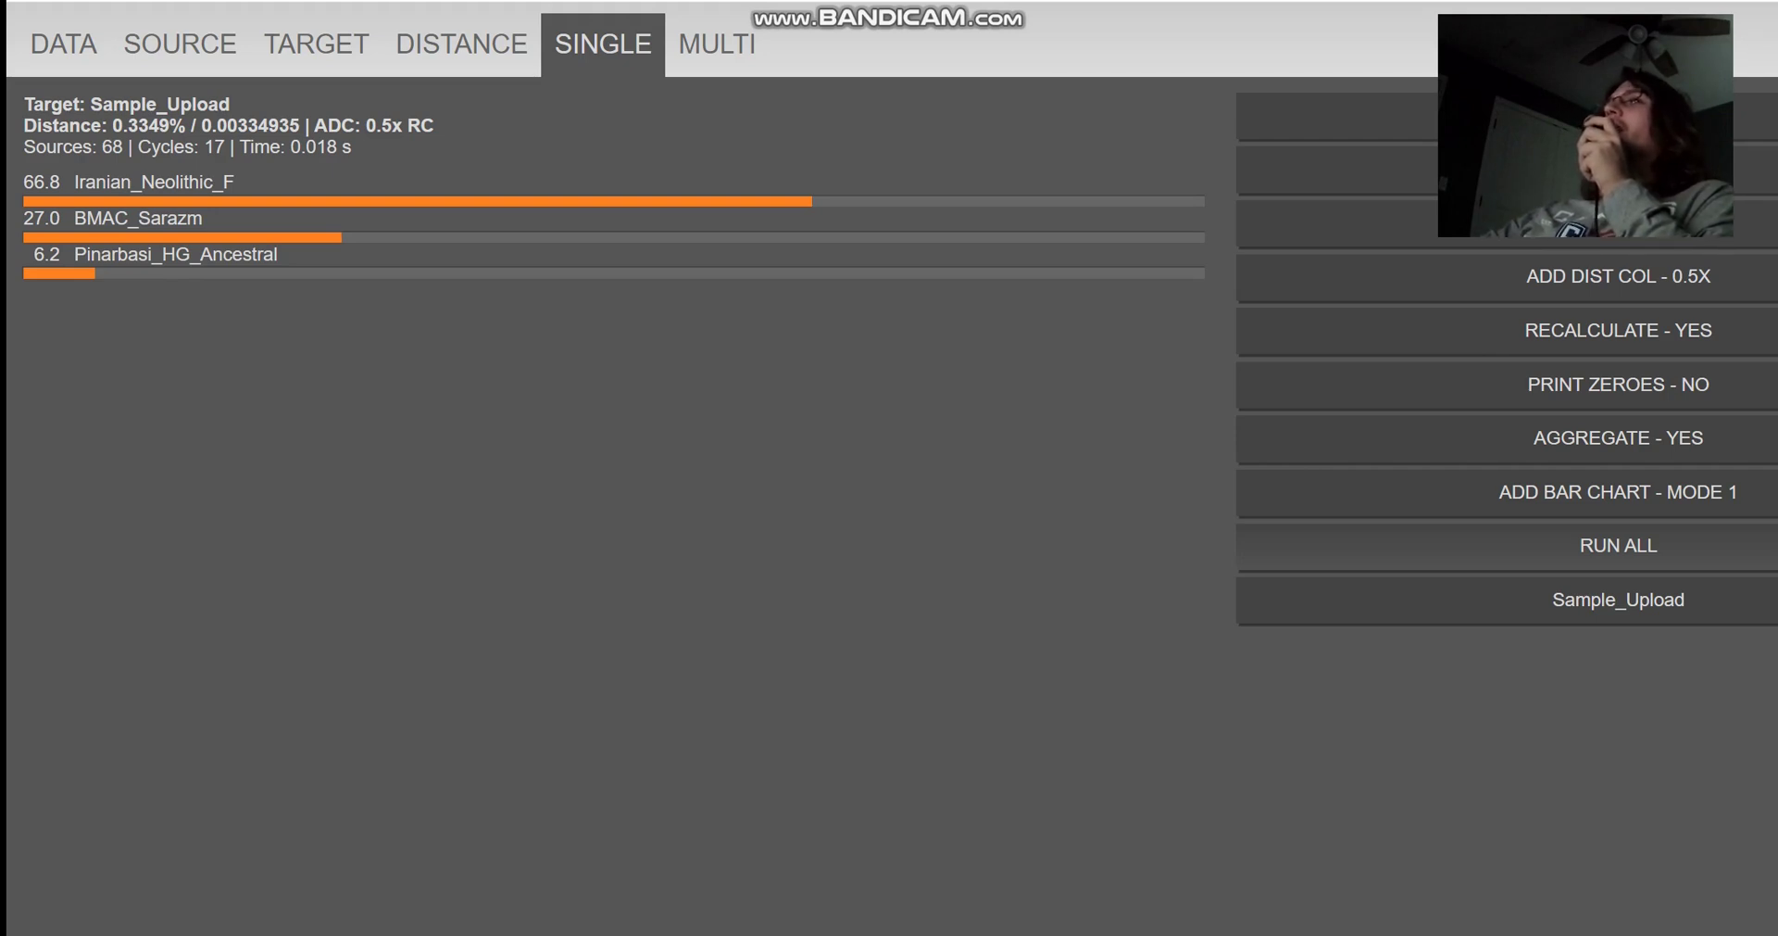
# Step: Run the distance calculation and the Single admixture model for Sarmatian_RUS_Caspian_steppe:DA143 against the modern populations
pyautogui.click(316, 44)
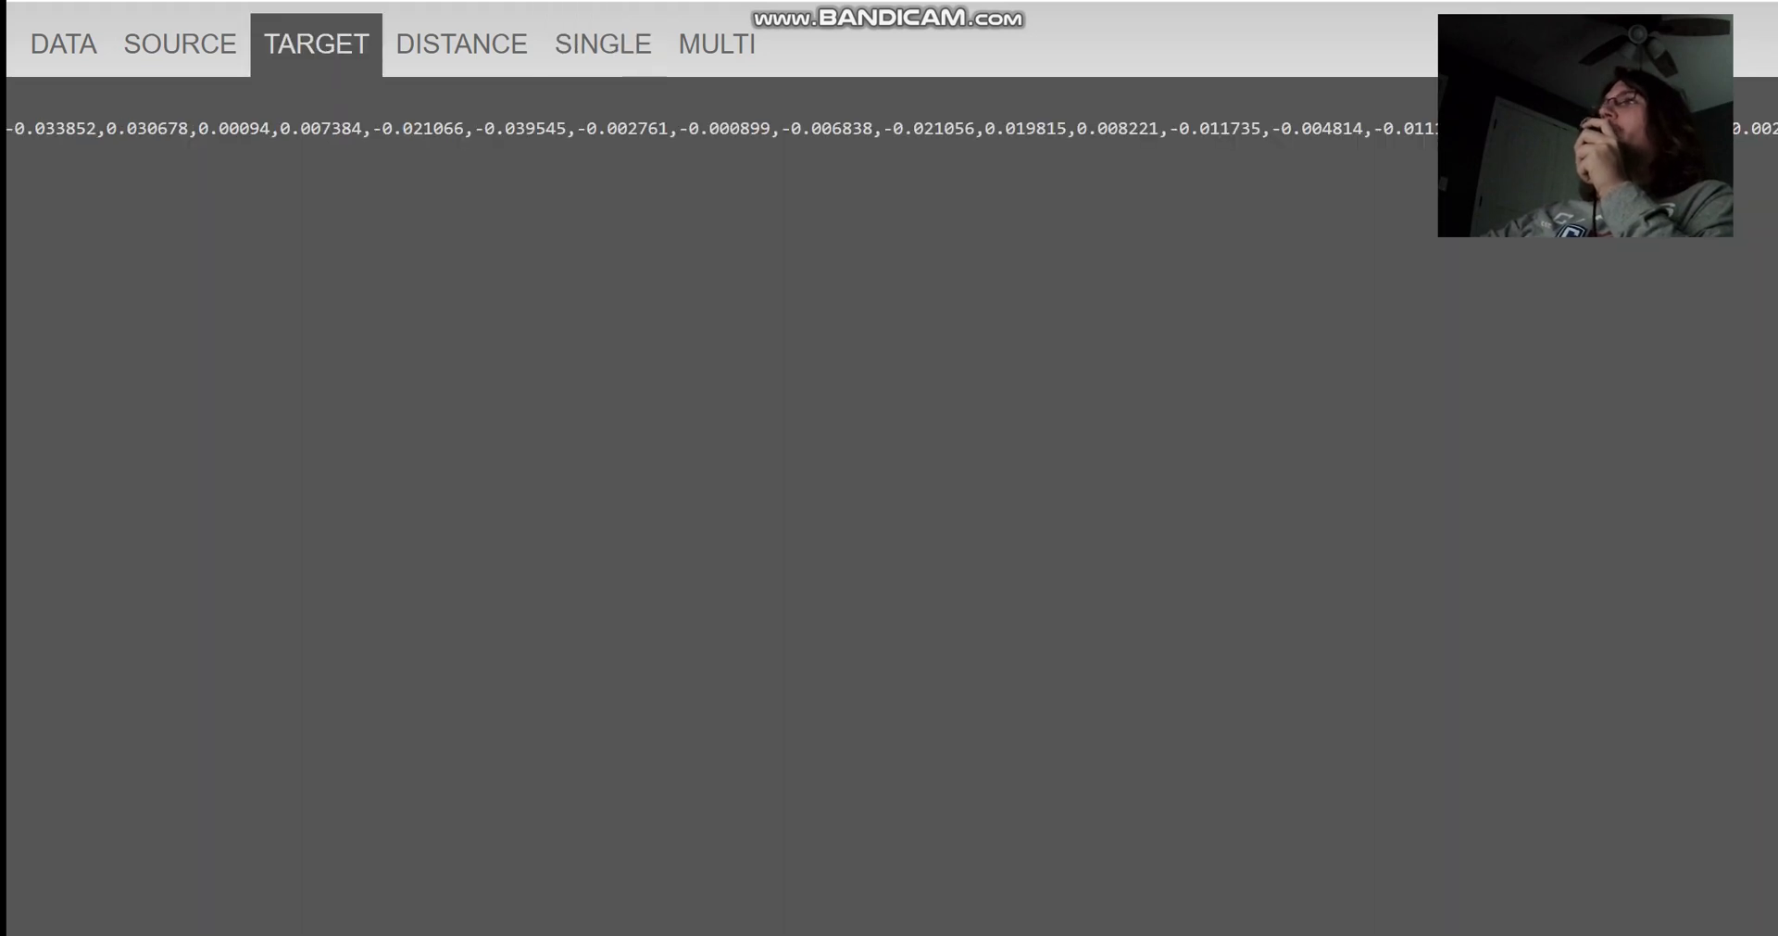
pyautogui.click(462, 43)
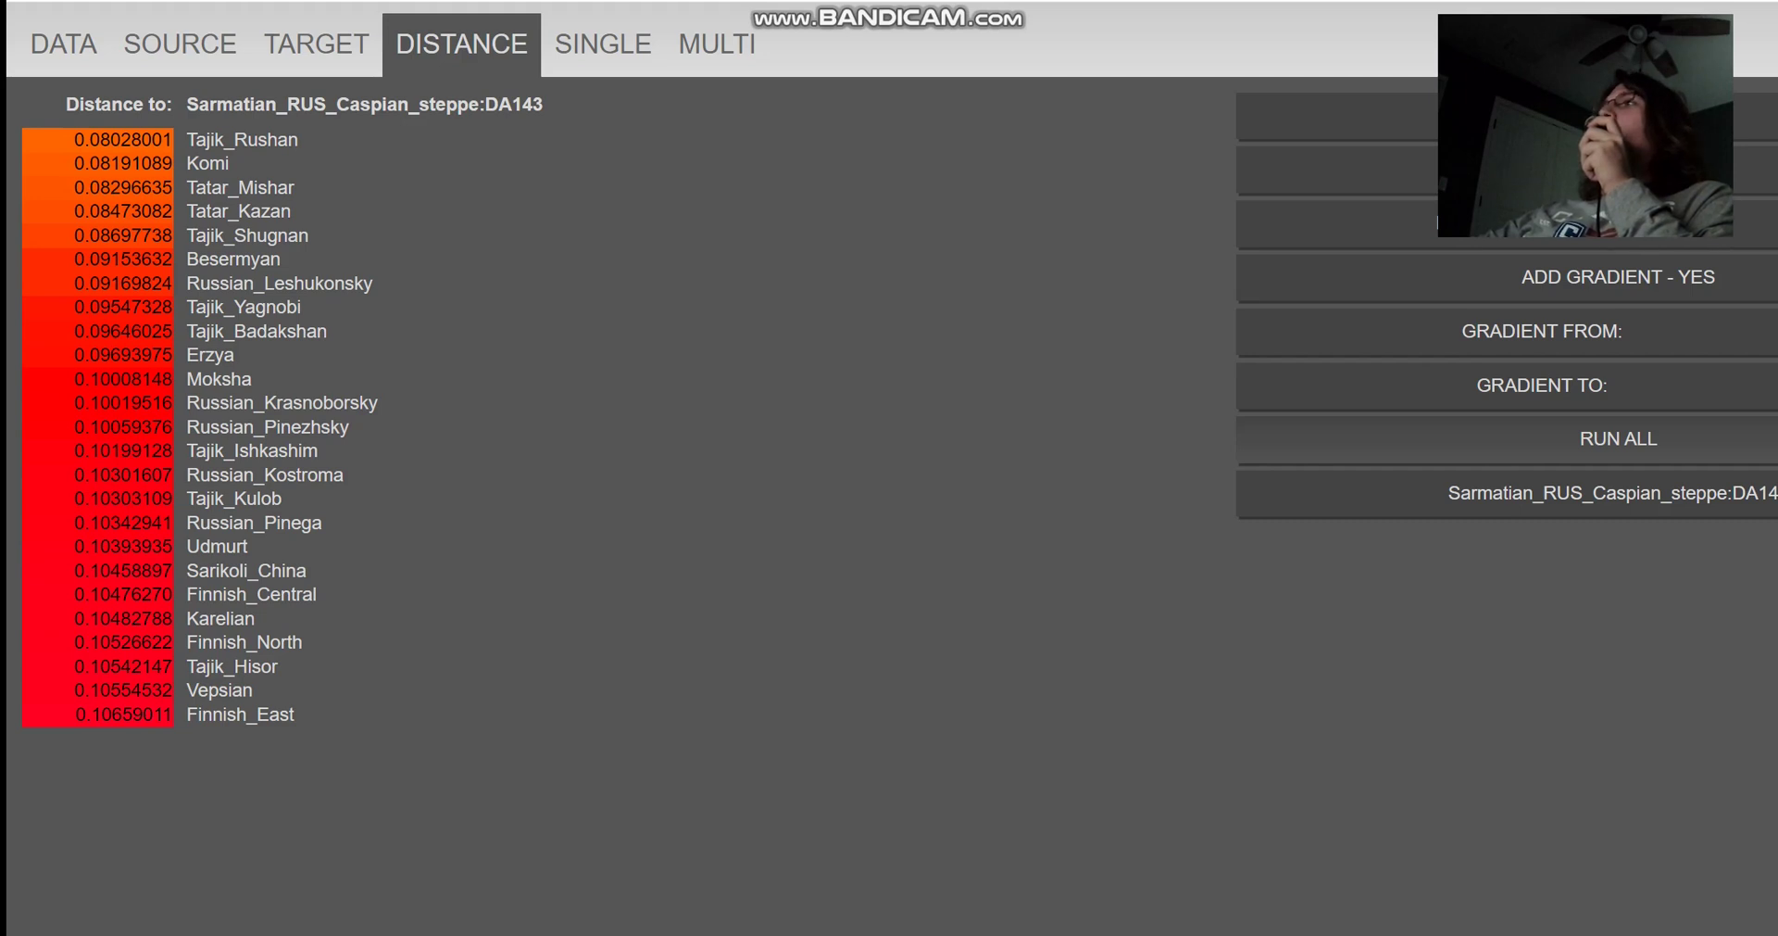
pyautogui.click(602, 43)
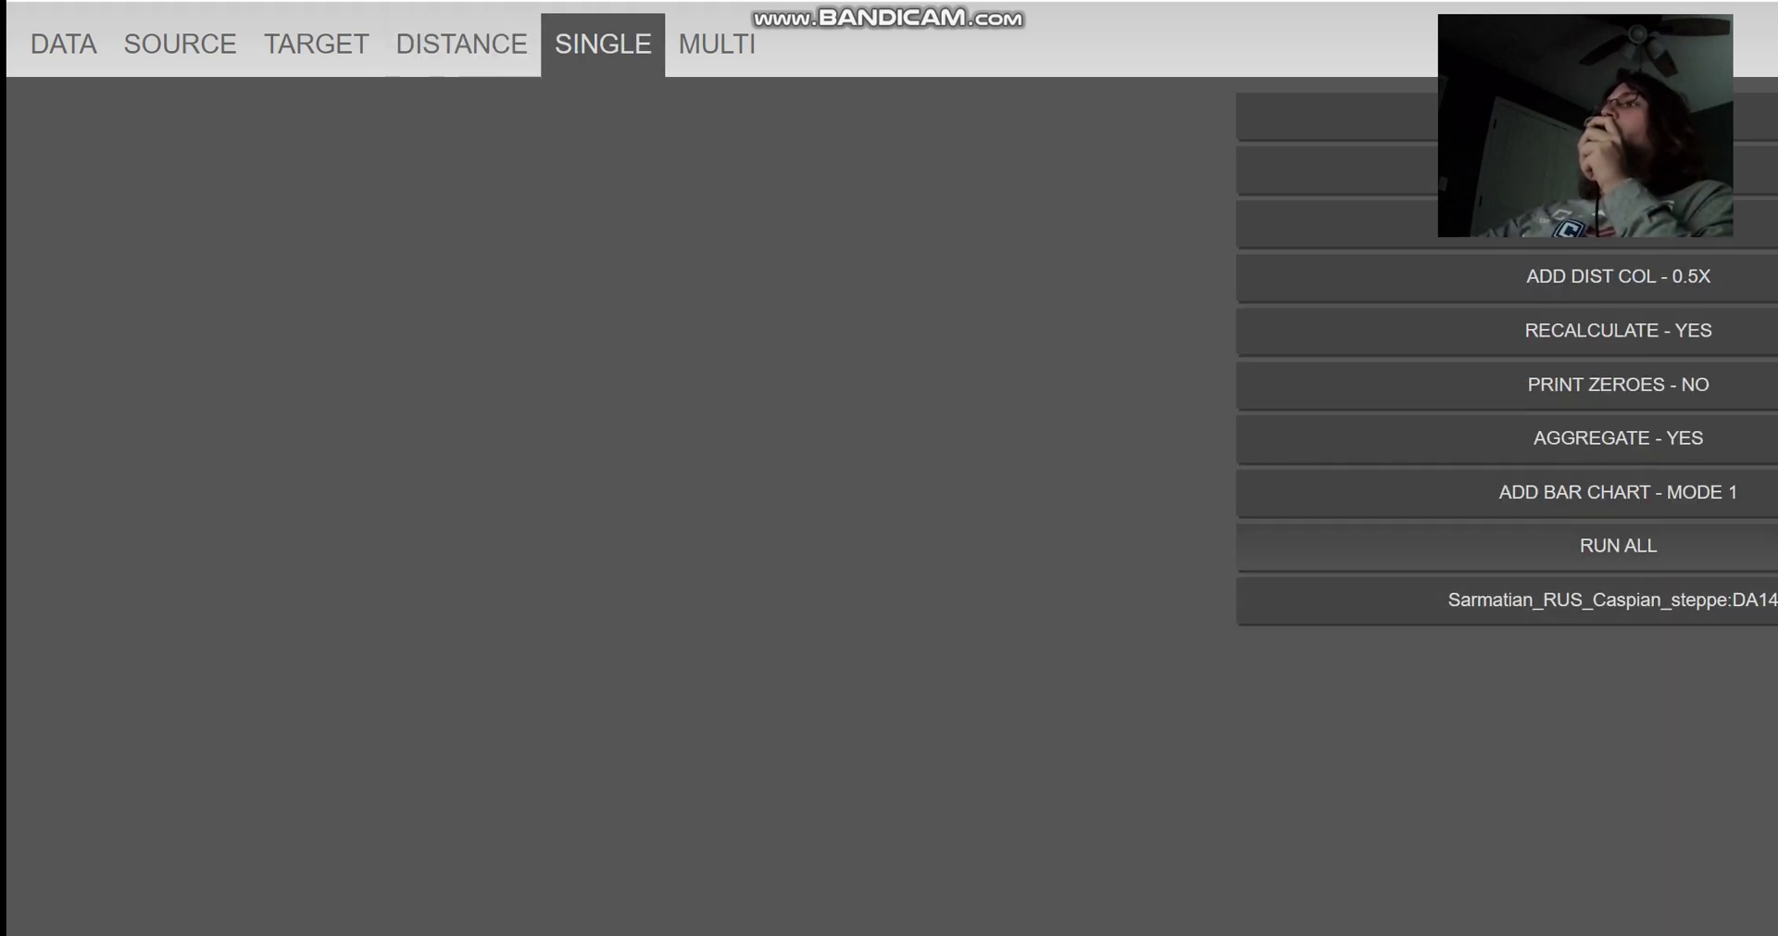
pyautogui.click(1618, 546)
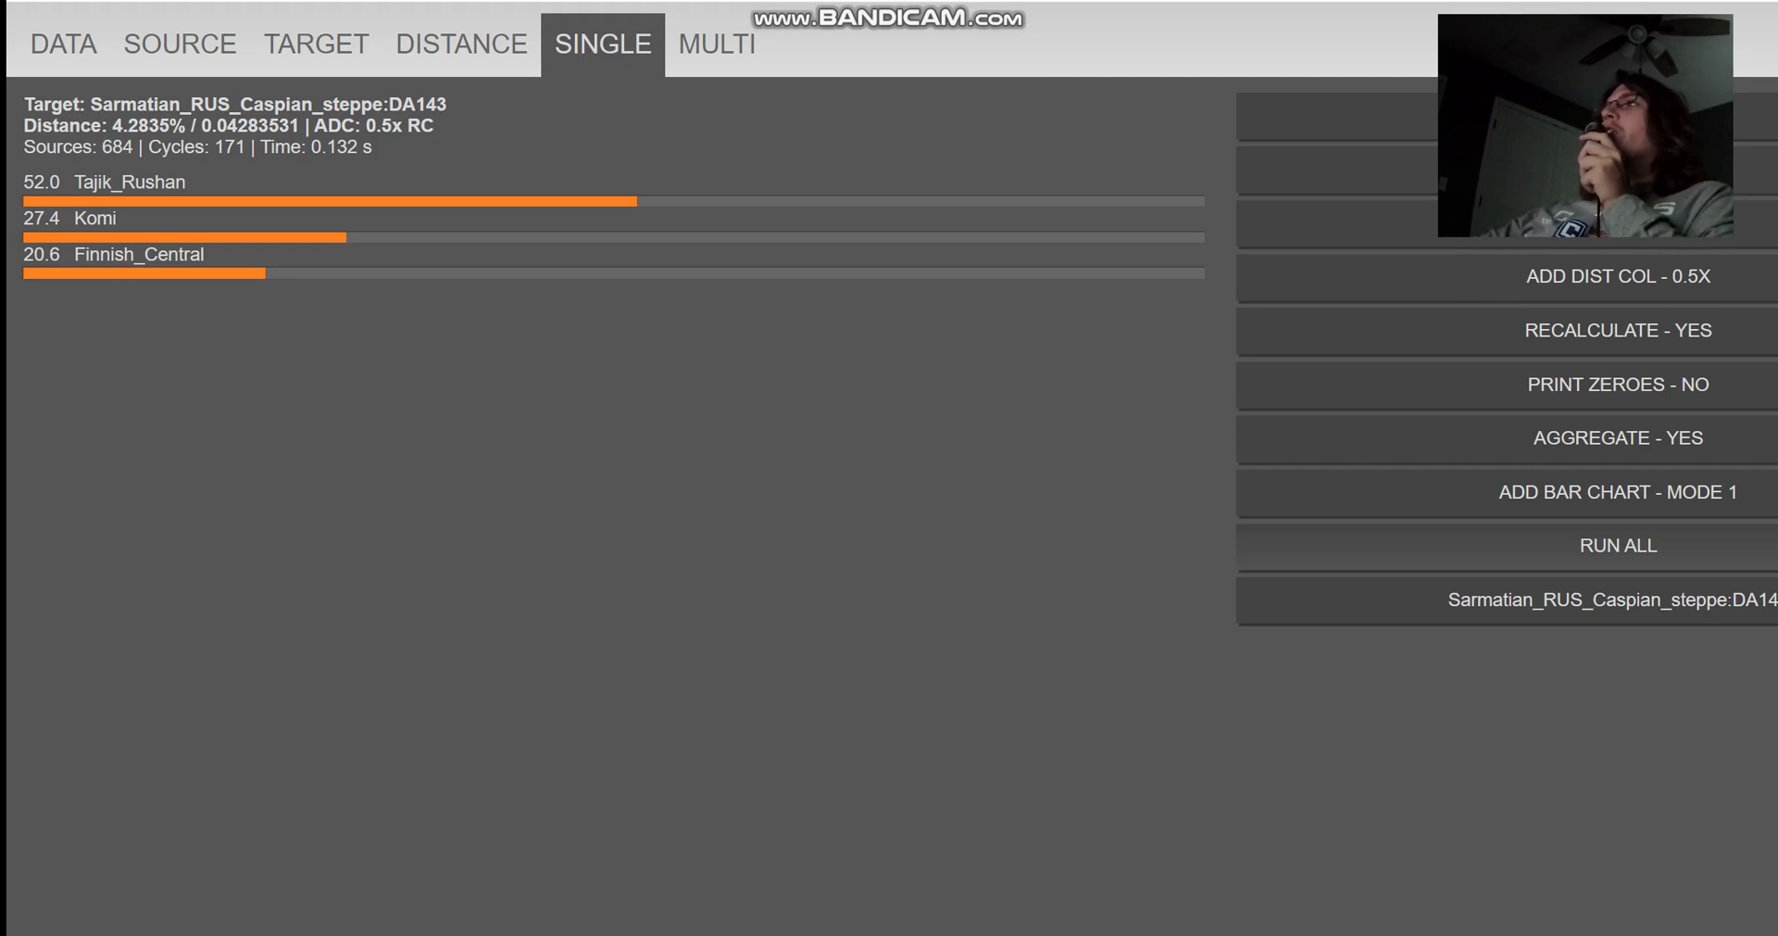
# Step: Run the Single model for Sarmatian_RUS_Caspian_steppe:DA143 with the four Bronze Age sources and no added distance column
pyautogui.click(316, 44)
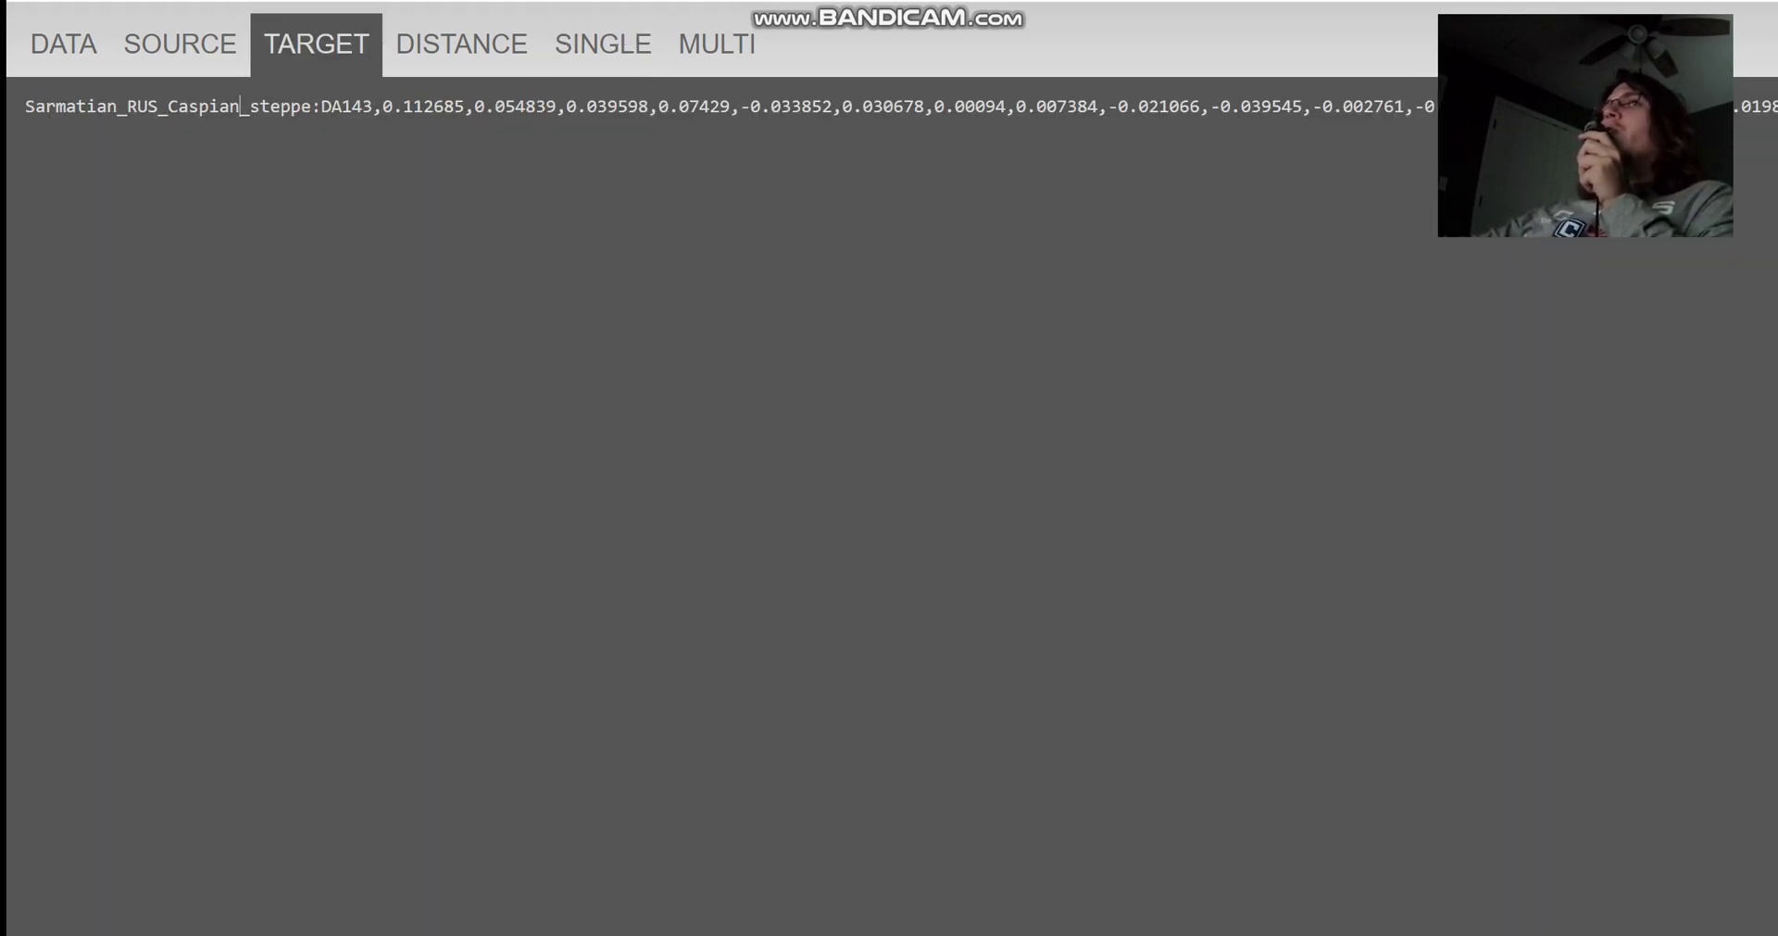
pyautogui.click(603, 43)
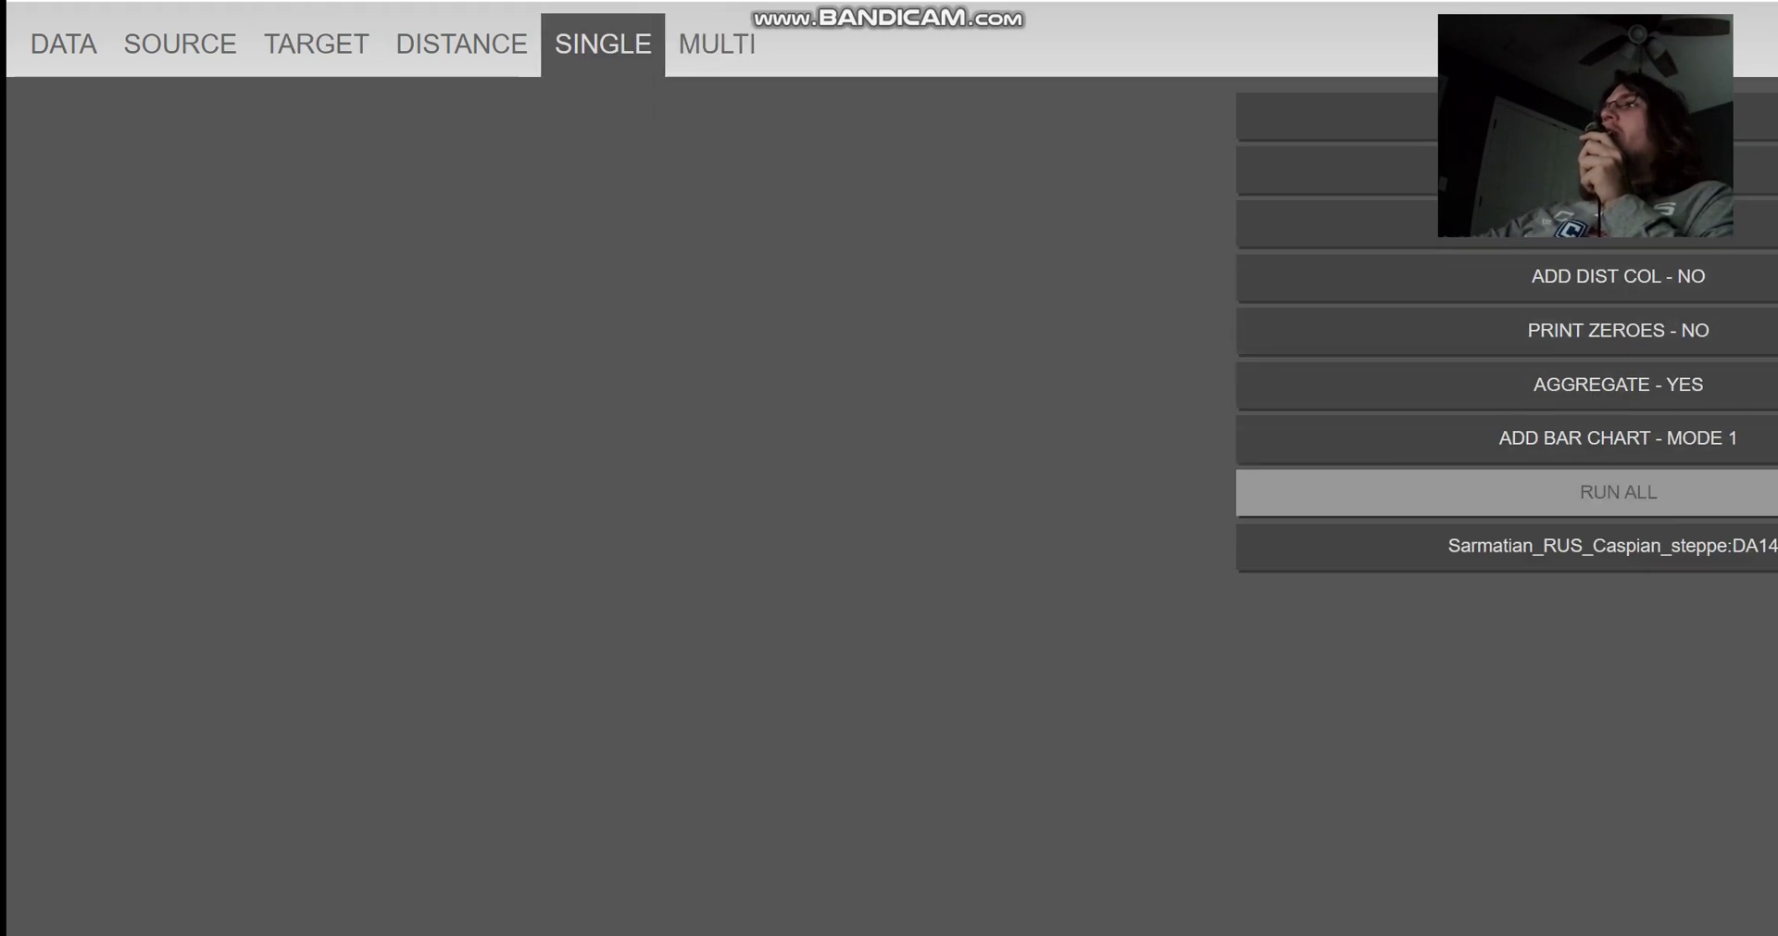
pyautogui.click(1618, 492)
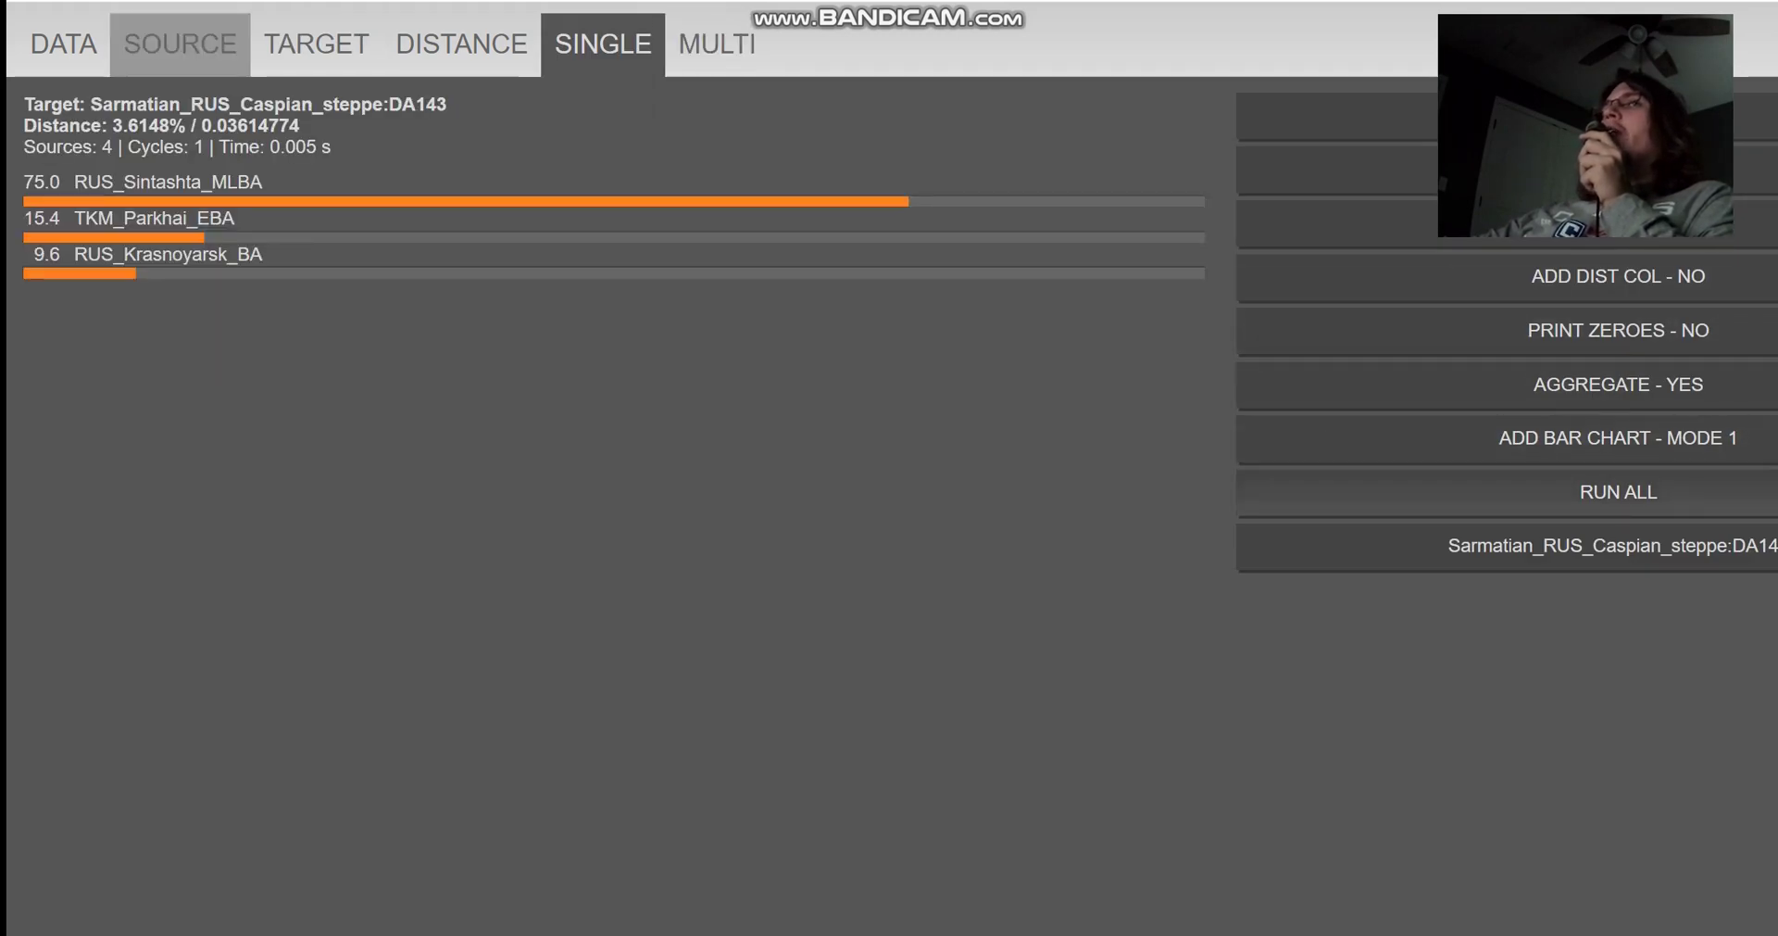
# Step: Examine the RUS_Krasnoyarsk_BA source entry and the RUS_Sintashta_MLBA share in the Bronze Age model
pyautogui.click(180, 44)
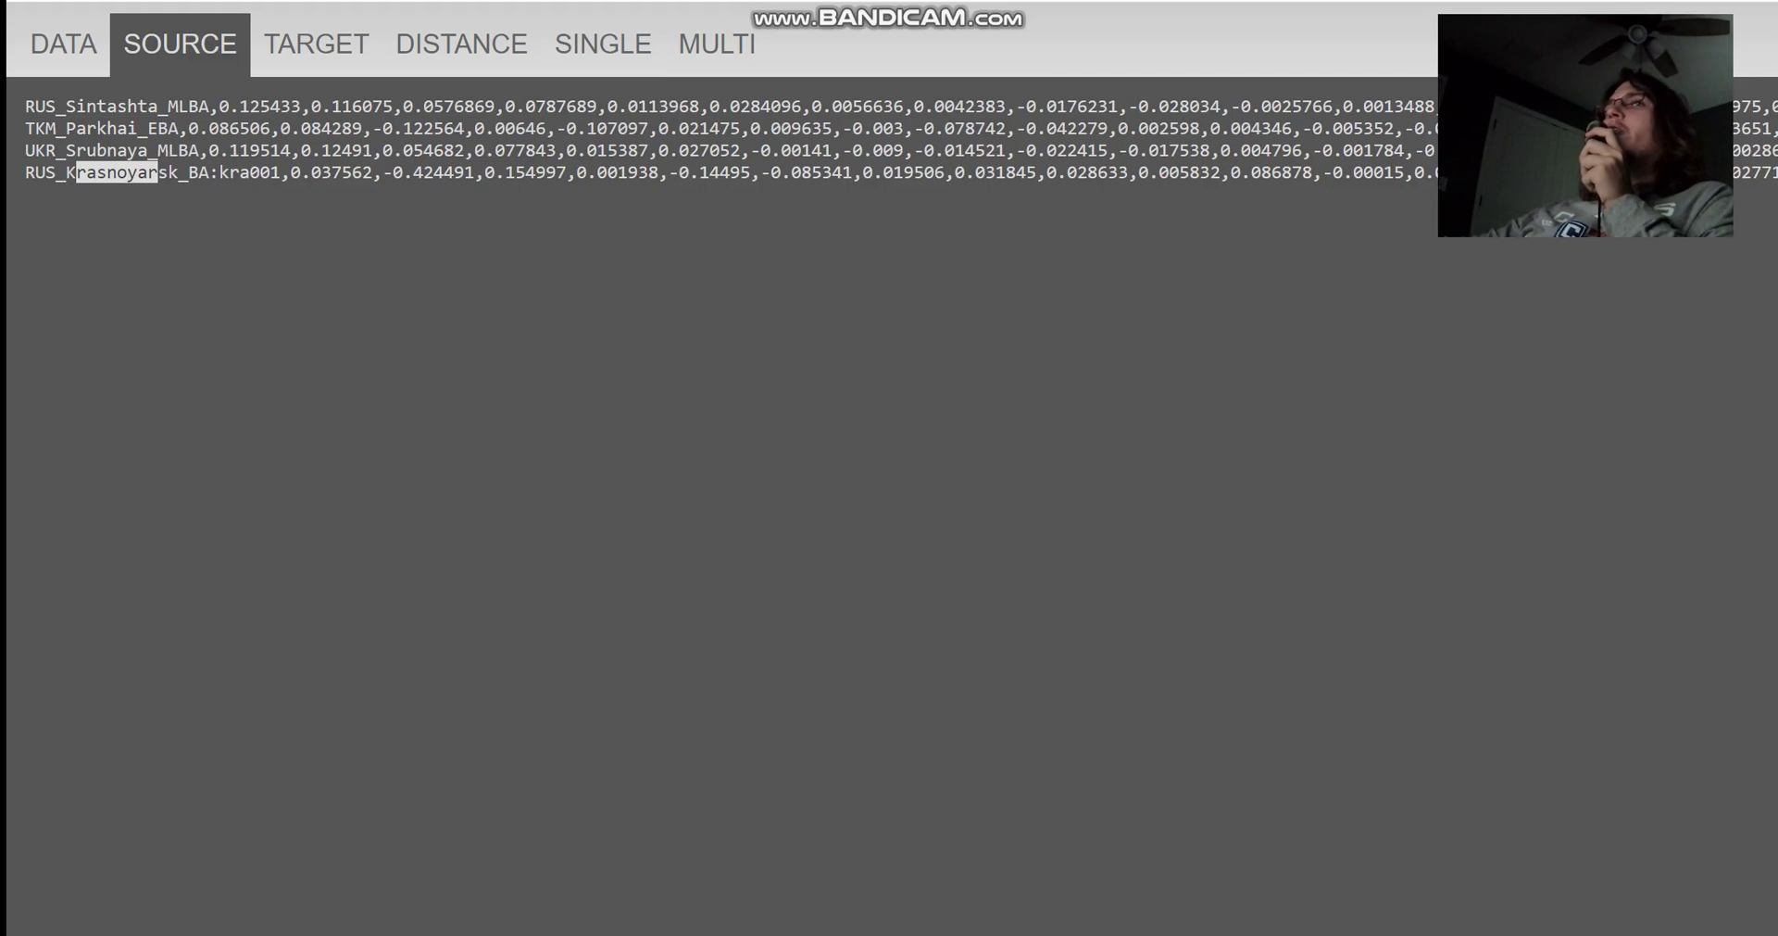
pyautogui.moveTo(178, 128); pyautogui.dragTo(25, 172)
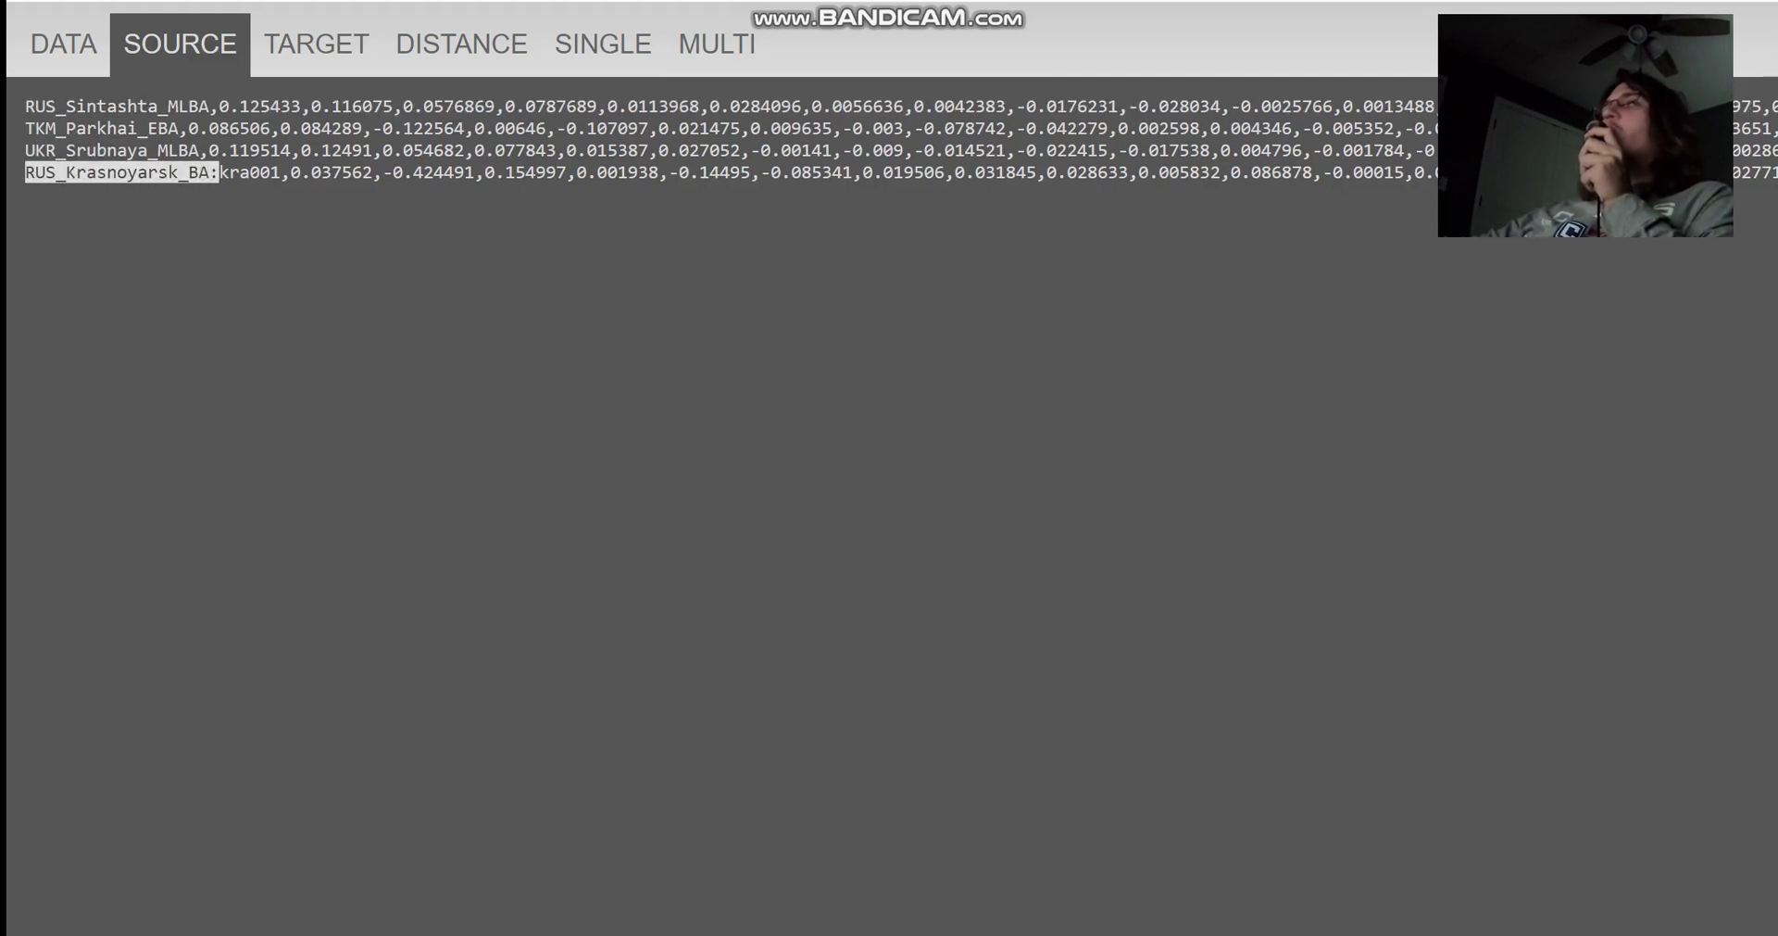
pyautogui.click(603, 44)
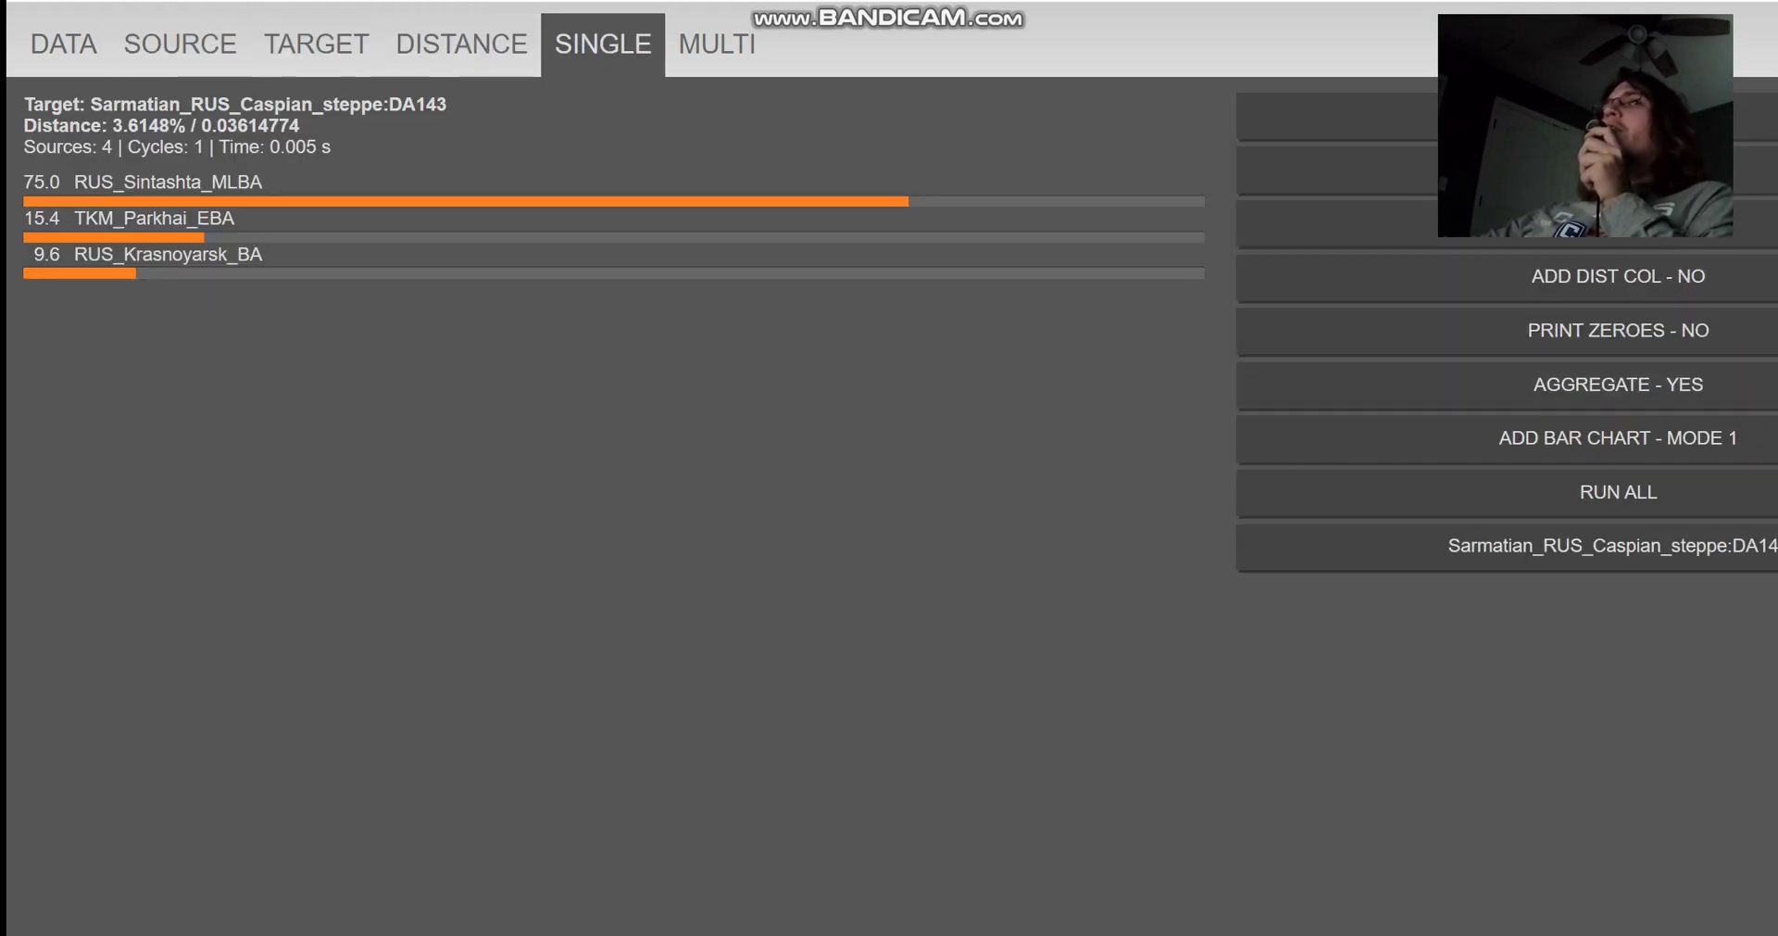
pyautogui.click(168, 181)
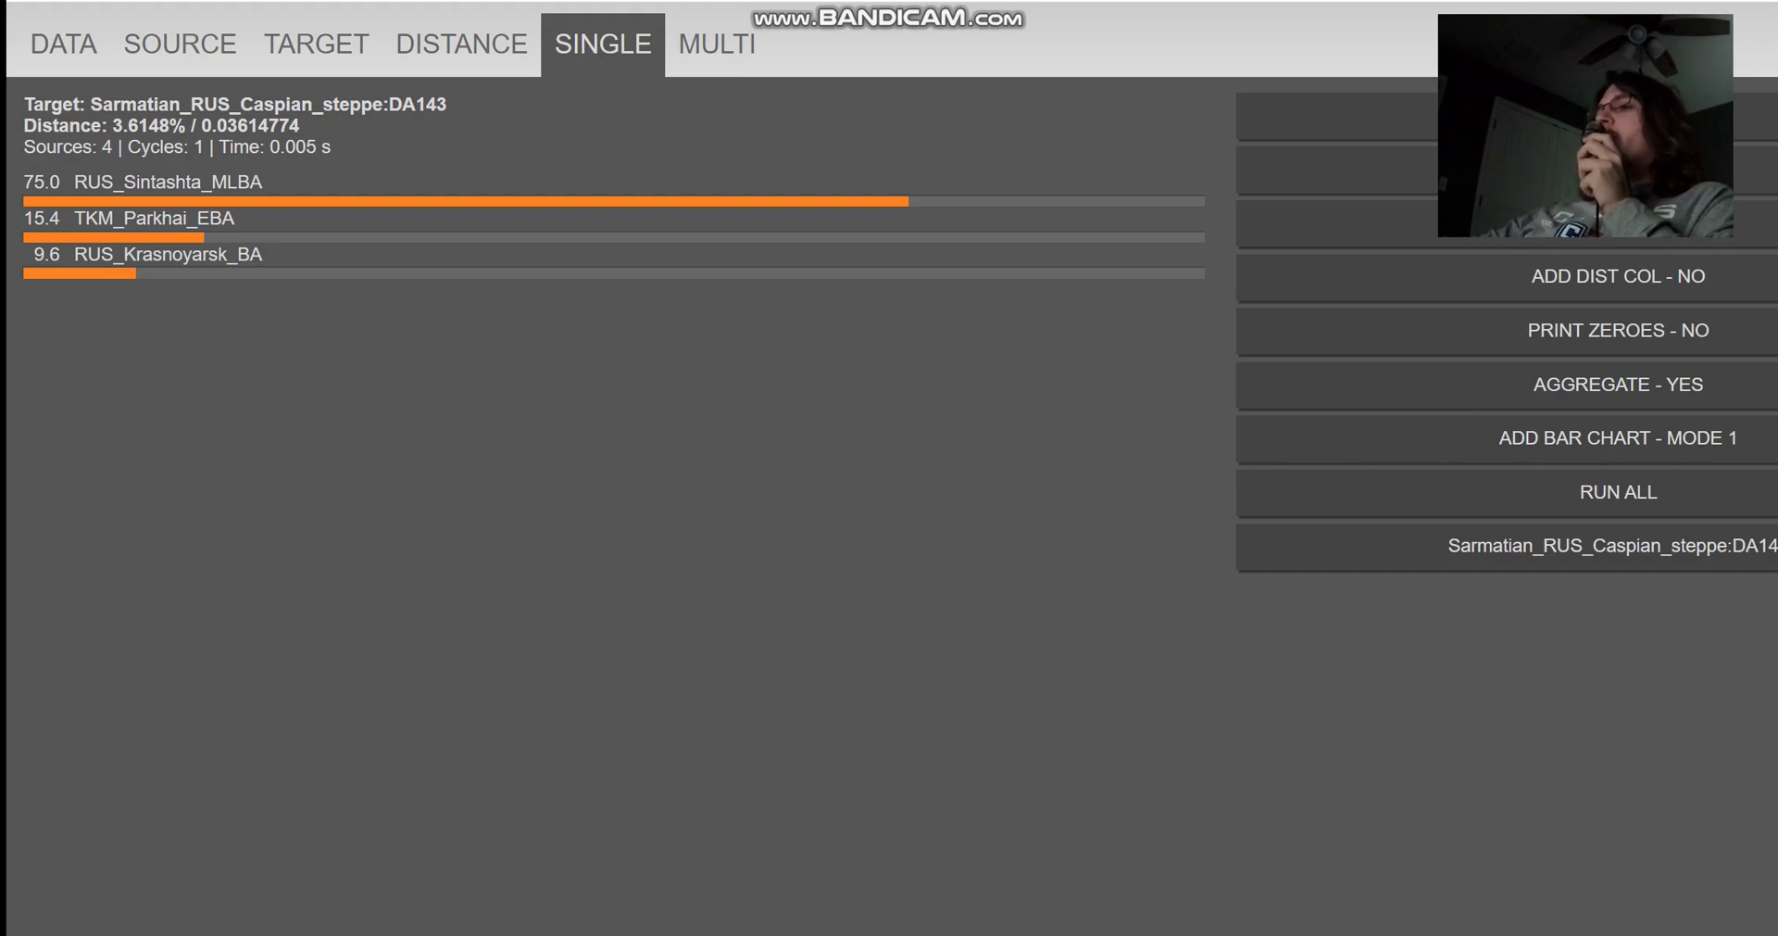
# Step: Switch to the DNAGenics Eurogenes K13 results and highlight the first Mixed Mode match in the Populations Oracle
pyautogui.hotkey('alt', 'Tab')
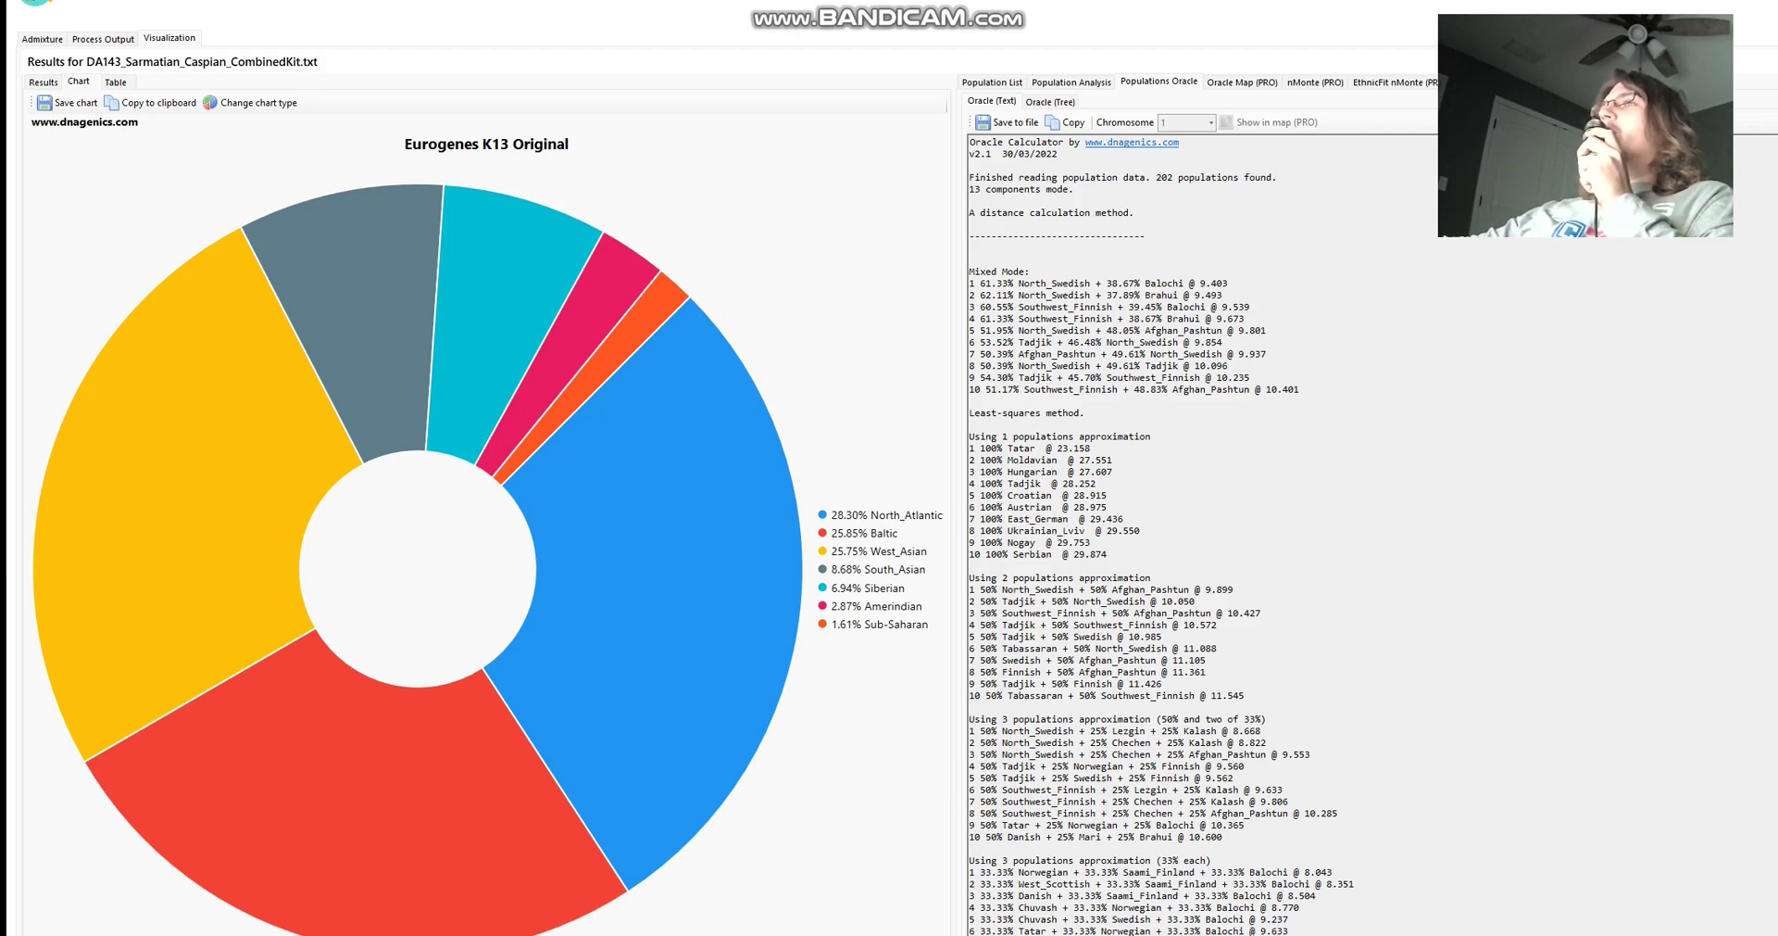
pyautogui.moveTo(1009, 284); pyautogui.dragTo(1228, 283)
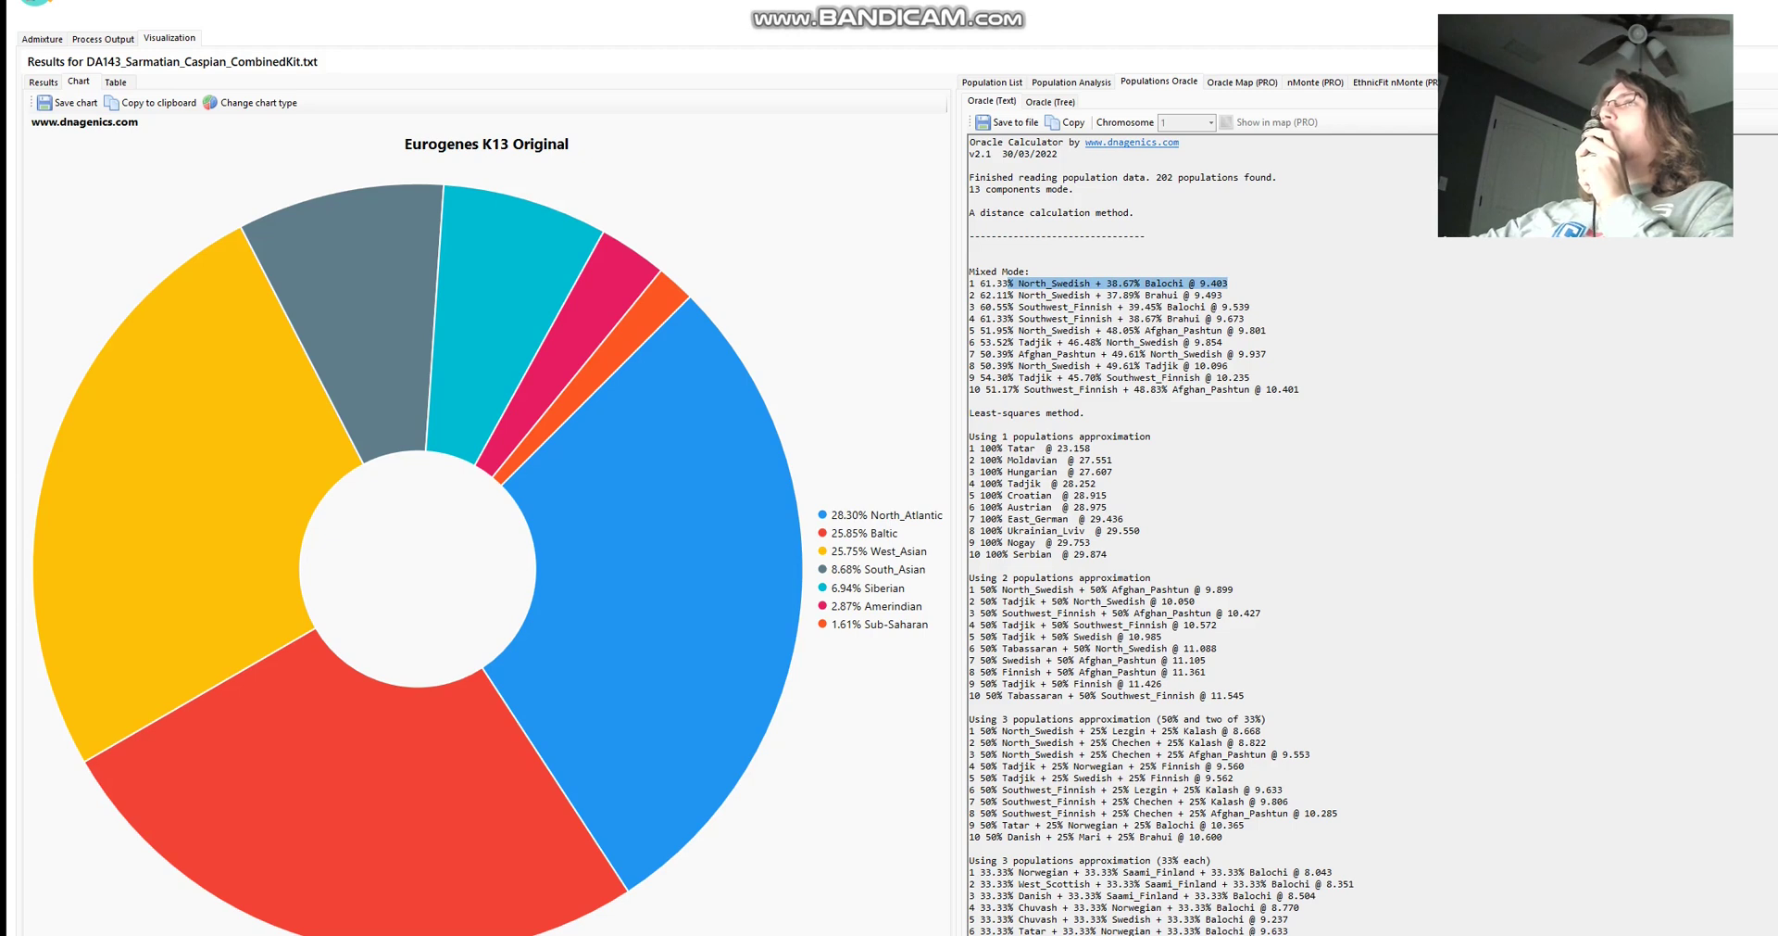